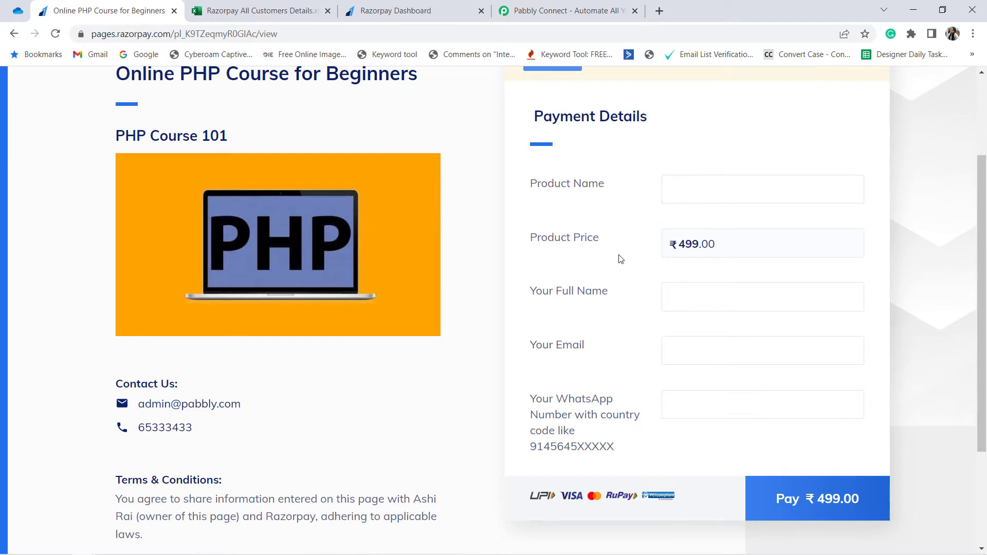
Step: Examine the PHP course payment form and the column headings of the Razorpay All Customers Details spreadsheet
scroll(620, 259, "down", 3)
left_click(307, 4)
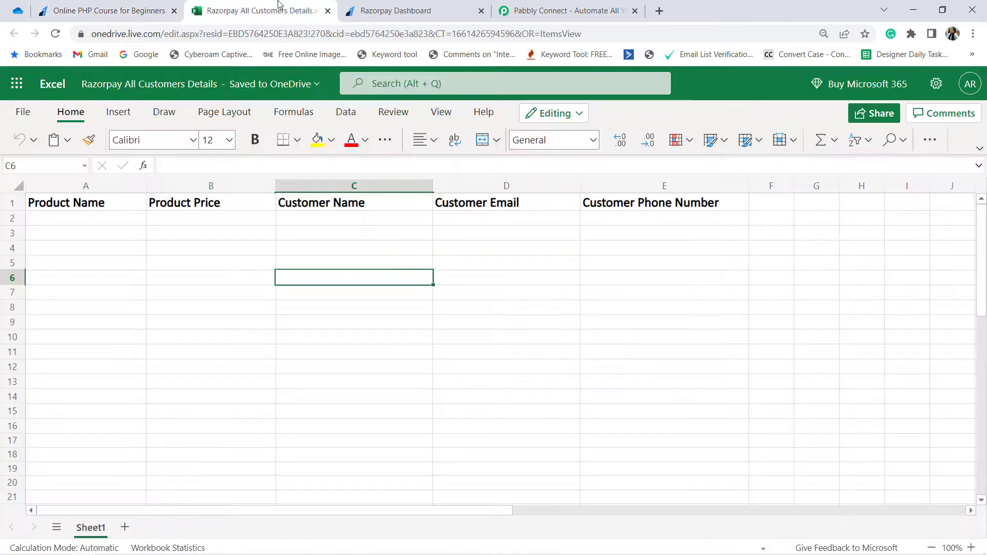
left_click_drag(86, 219, 661, 244)
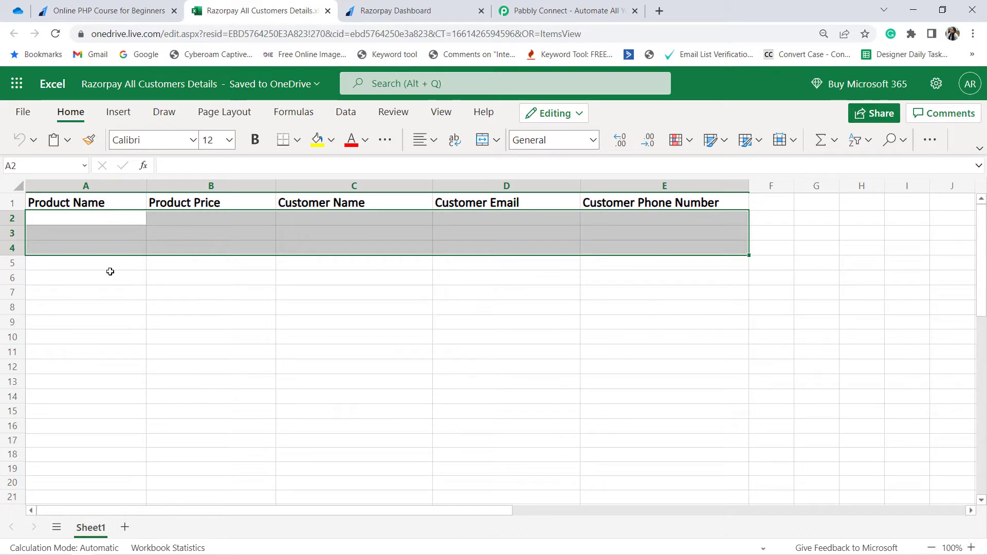
left_click(122, 324)
left_click_drag(105, 200, 579, 319)
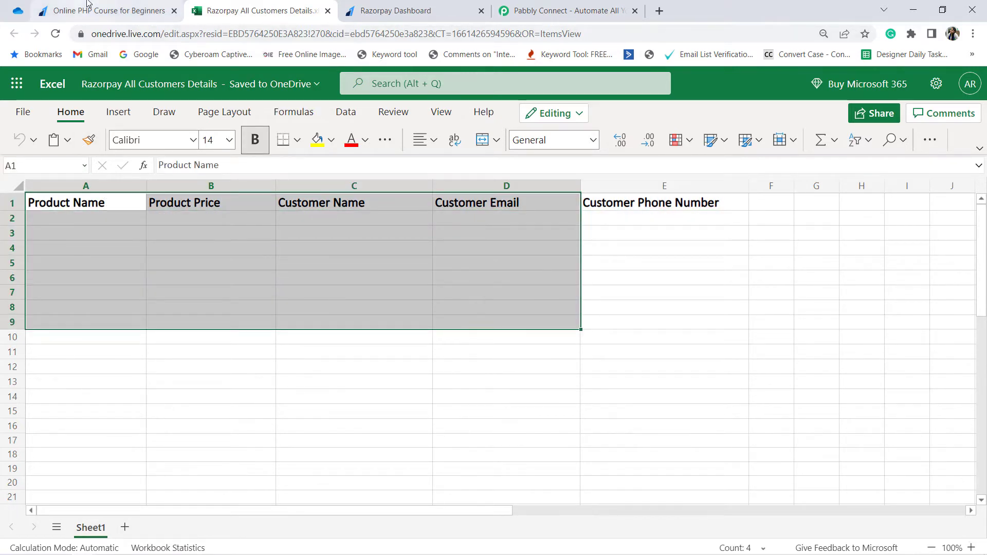
left_click(103, 11)
left_click(237, 4)
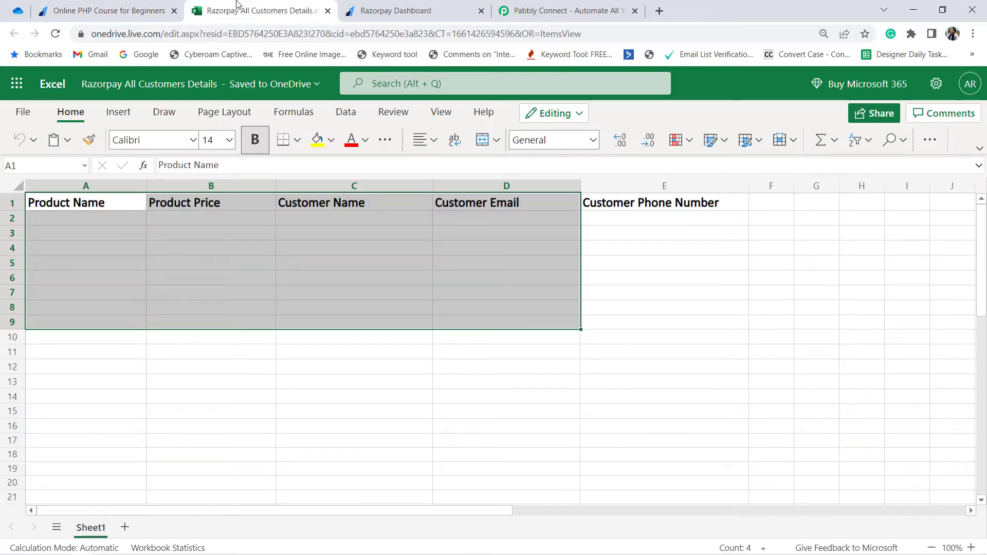
Step: Switch to the Pabbly website, sign in with the prefilled account credentials and access Pabbly Connect
left_click(565, 10)
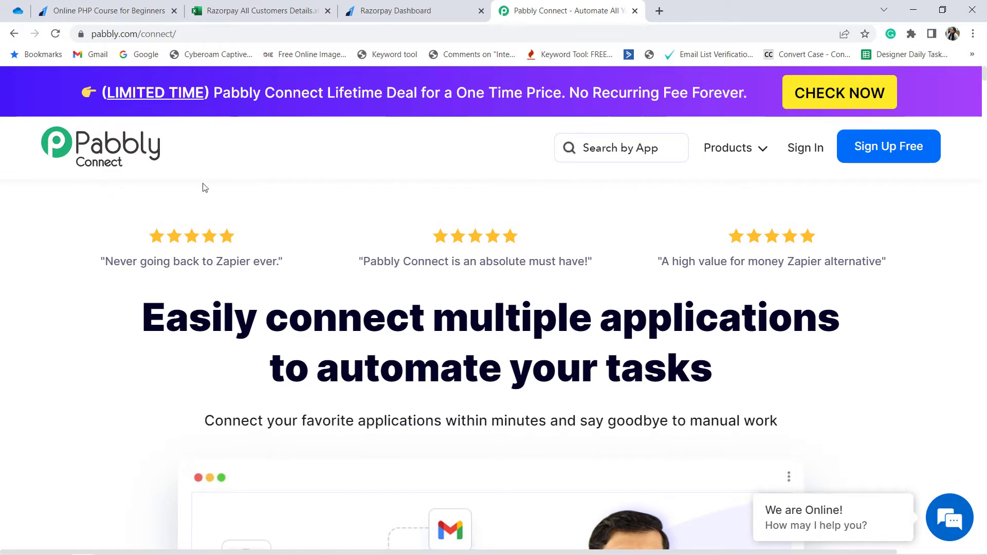
left_click_drag(101, 34, 229, 36)
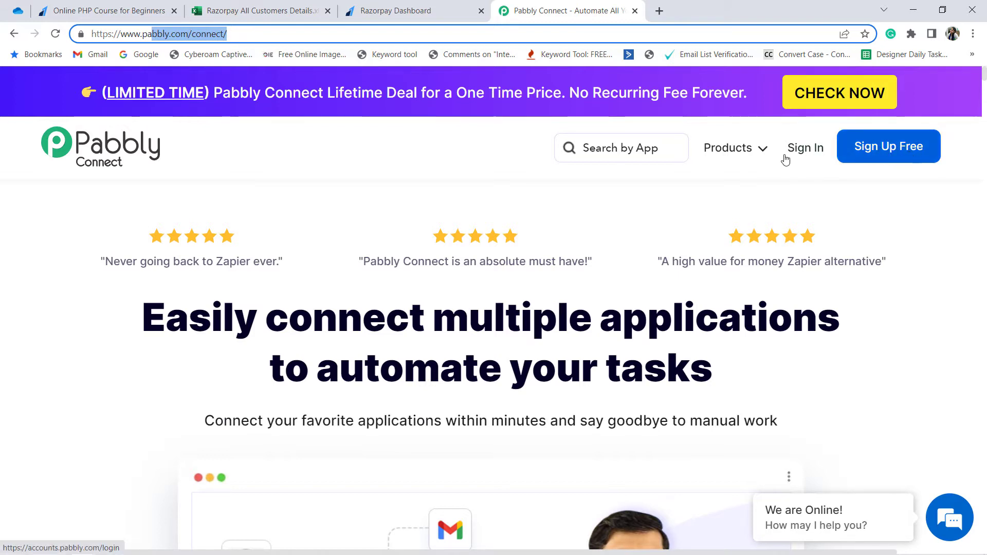
left_click(804, 149)
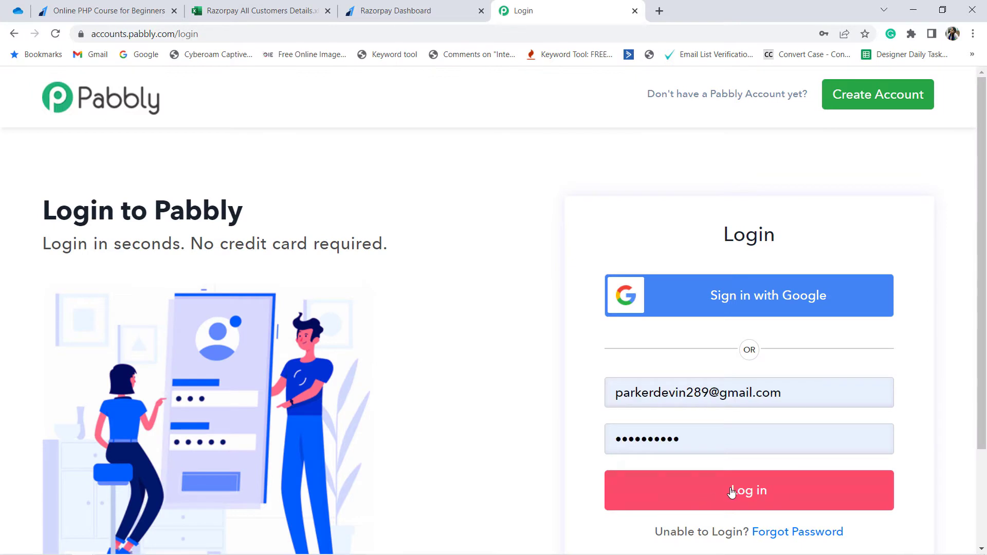
left_click(727, 491)
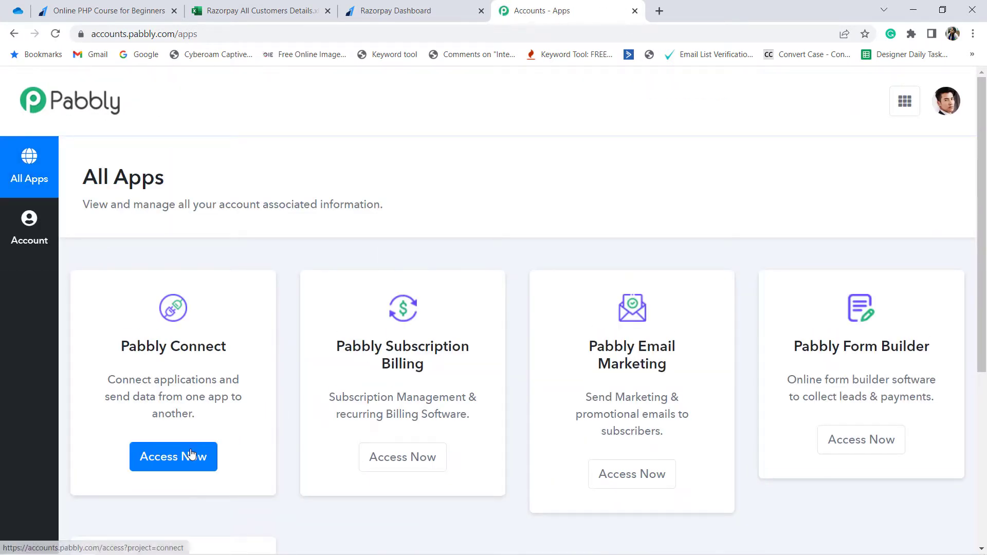
left_click(193, 455)
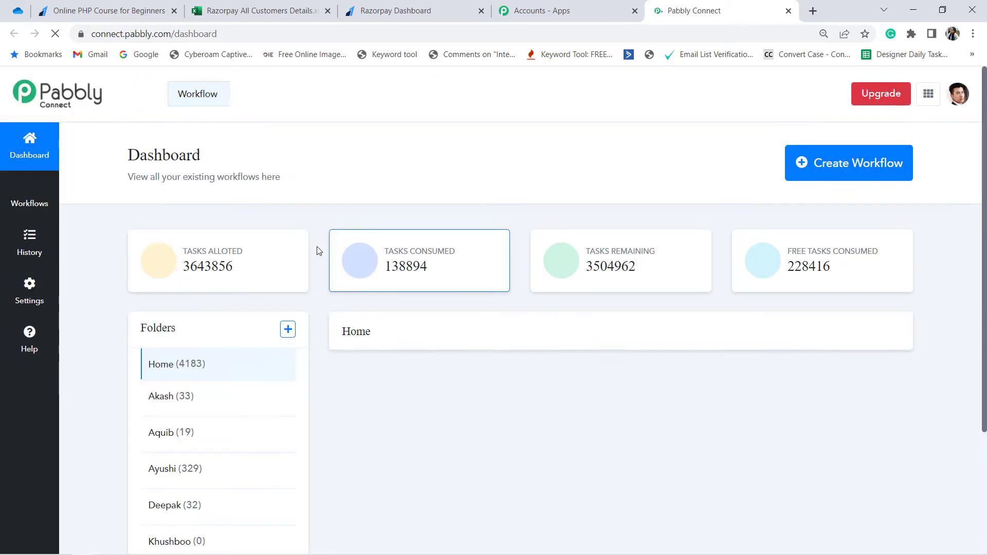
Step: Create a new workflow named "Razorpay to MS Excel"
left_click(839, 165)
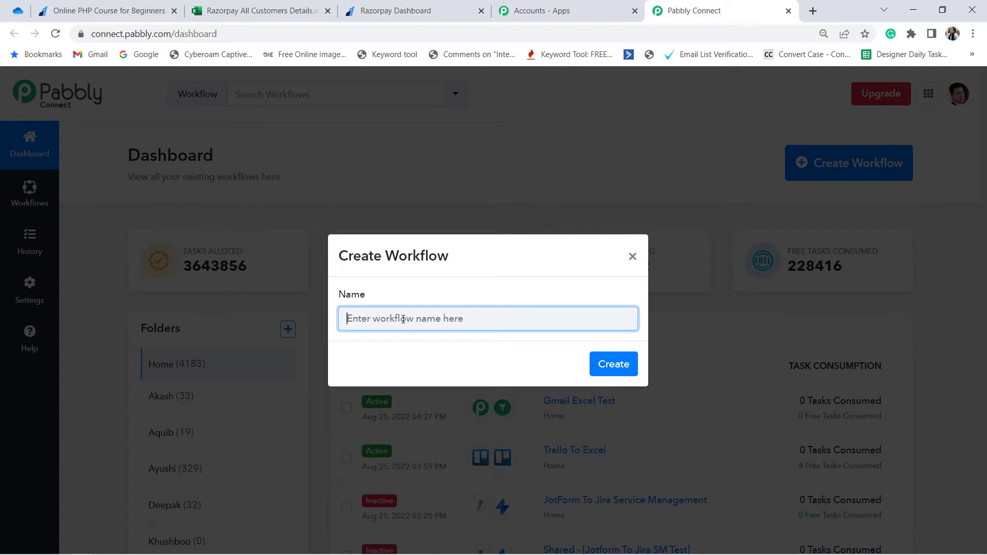
type("Razorpay ")
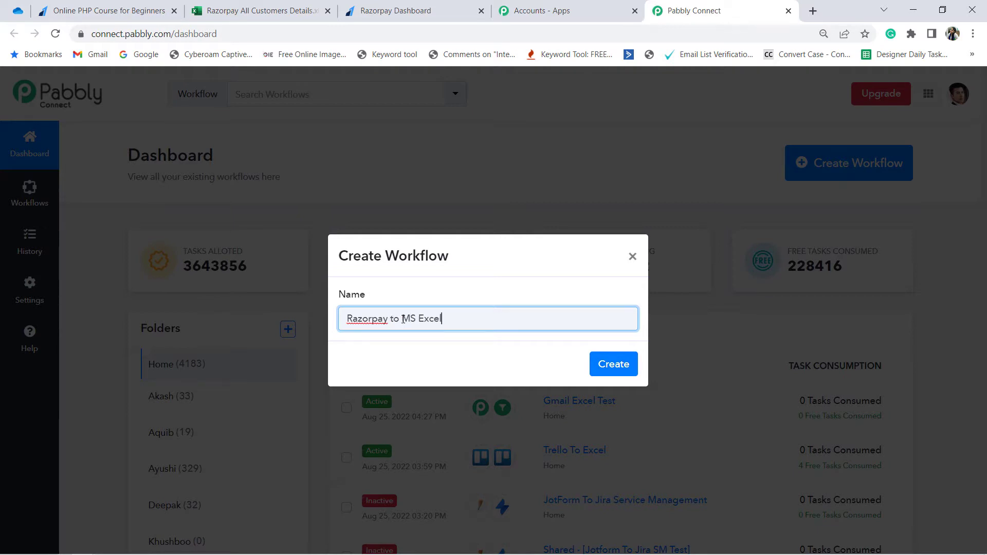
type("to MS Excel")
key("Return")
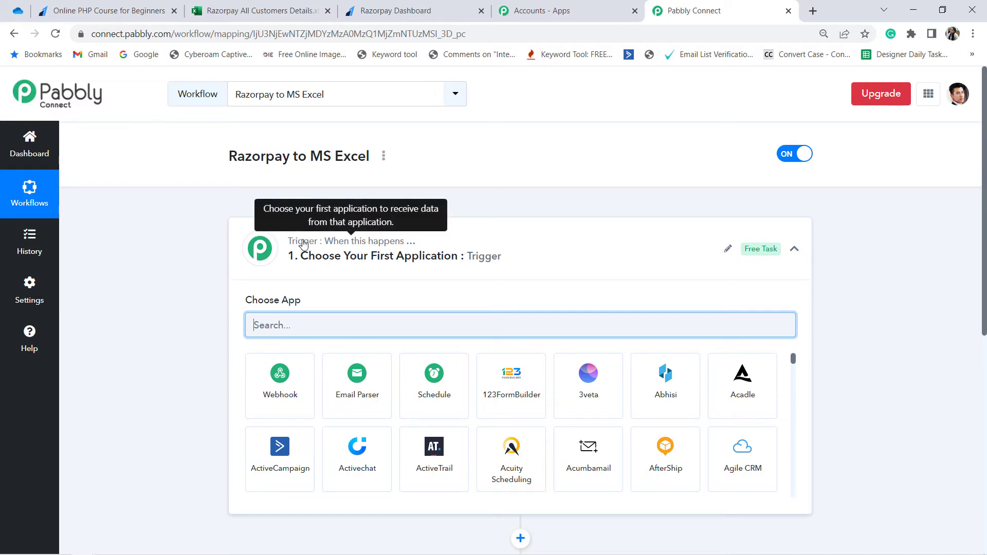
Step: Set the workflow's trigger application to Razorpay with Payment Captured as the trigger event
left_click(305, 244)
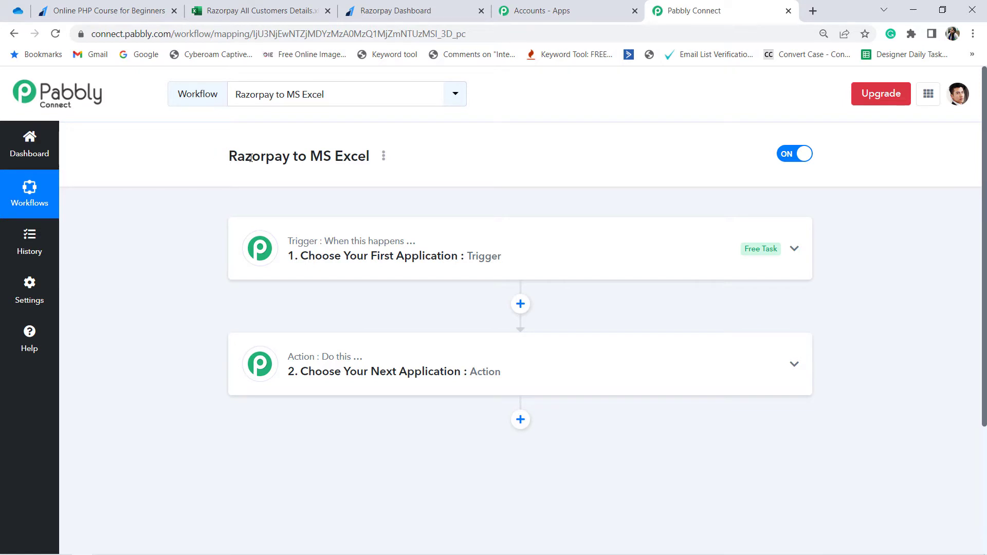
left_click_drag(229, 156, 323, 158)
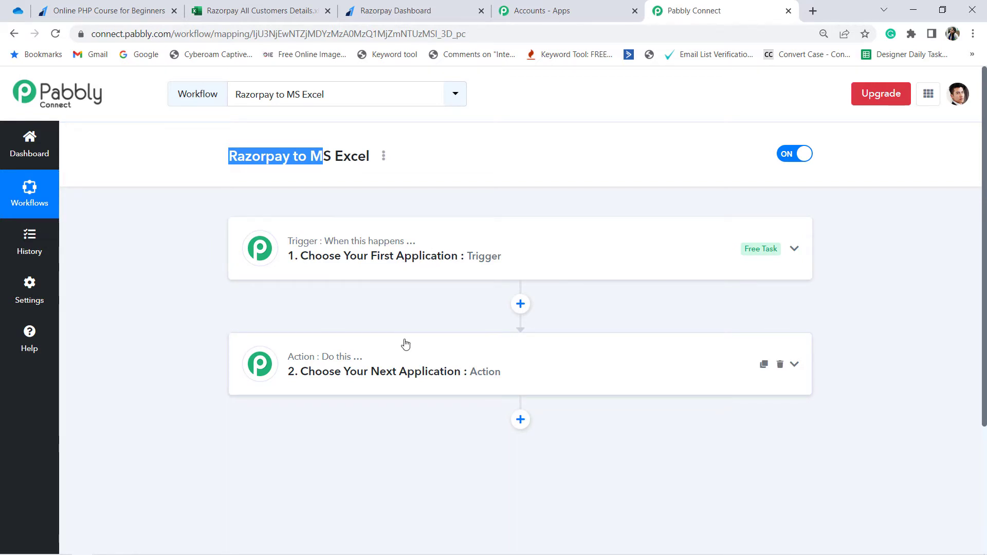
left_click(355, 260)
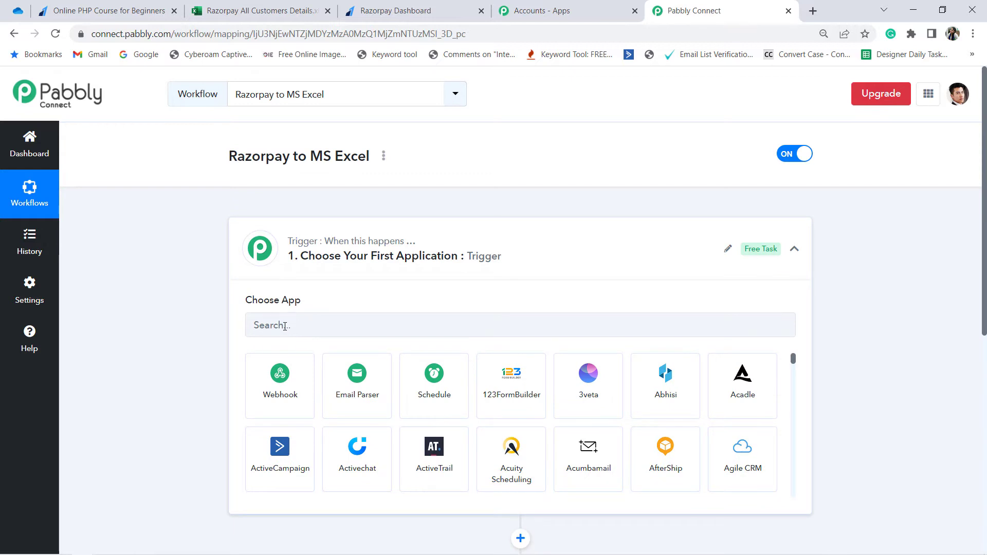
left_click(286, 326)
type("razor")
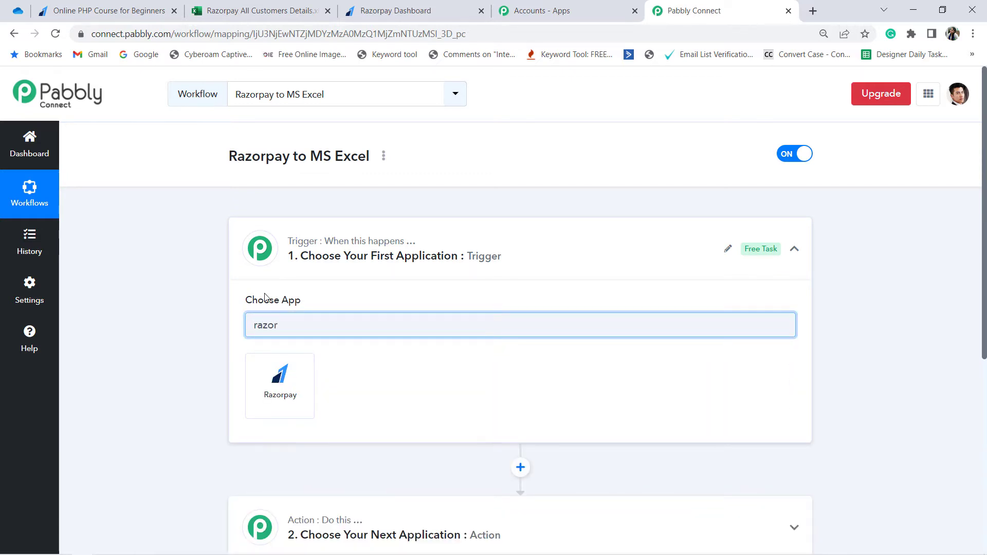
left_click(272, 392)
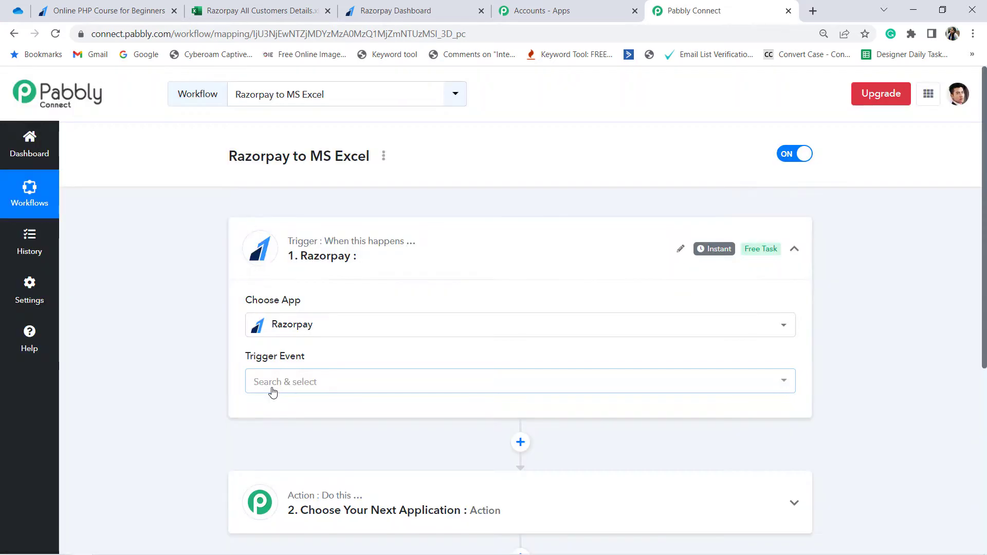
left_click(281, 386)
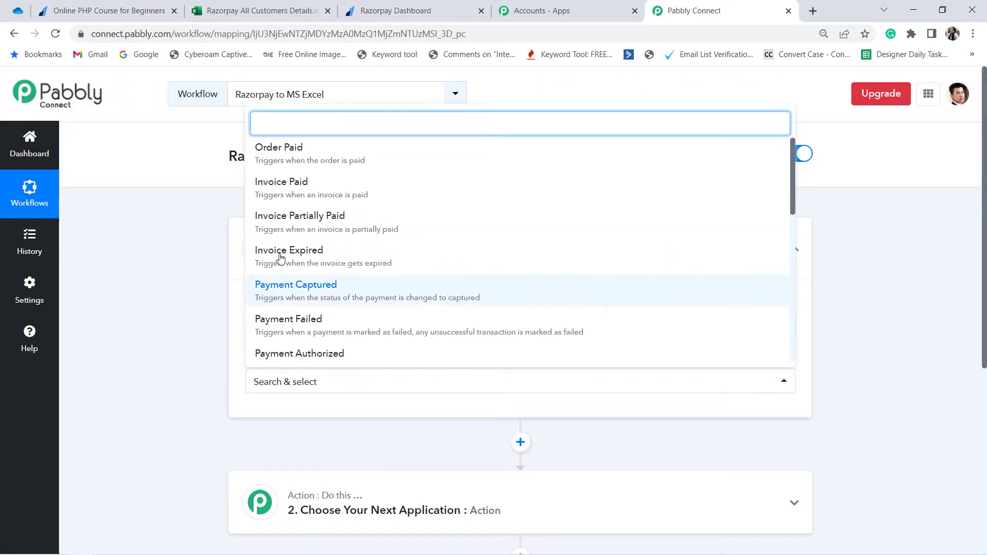
left_click(310, 286)
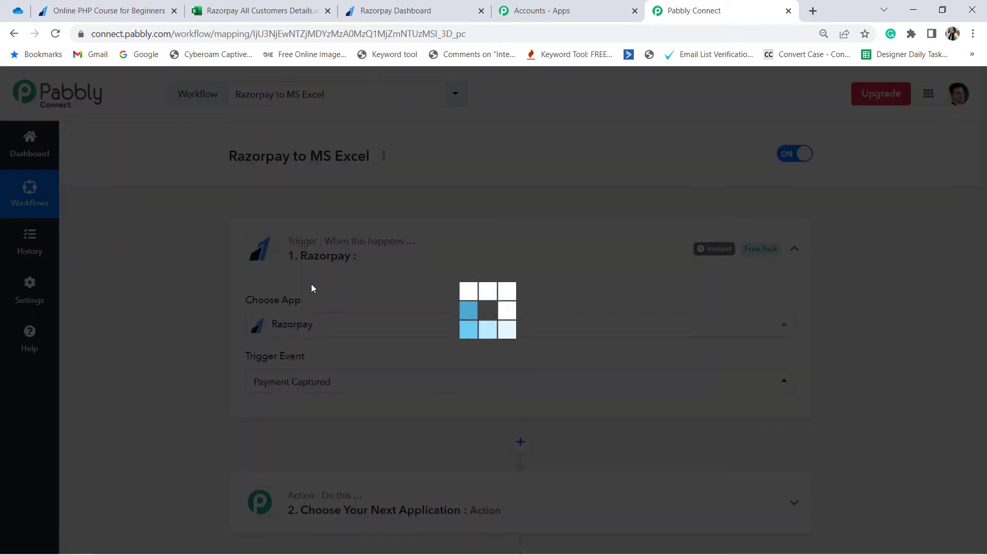
Step: Read the trigger's webhook URL section and its instructions for adding the webhook in Razorpay
scroll(313, 293, "down", 1)
scroll(311, 293, "up", 1)
scroll(251, 393, "down", 2)
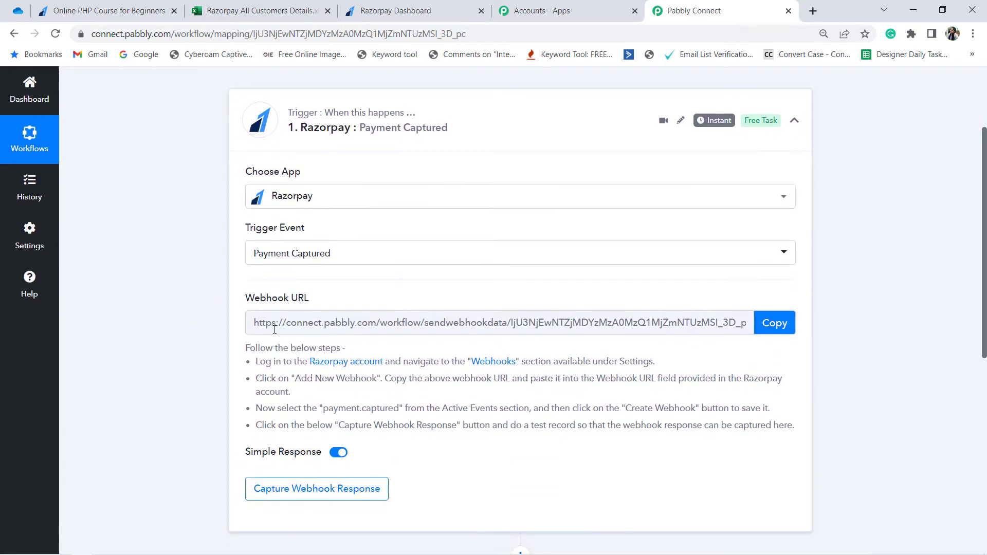
left_click_drag(255, 305, 326, 326)
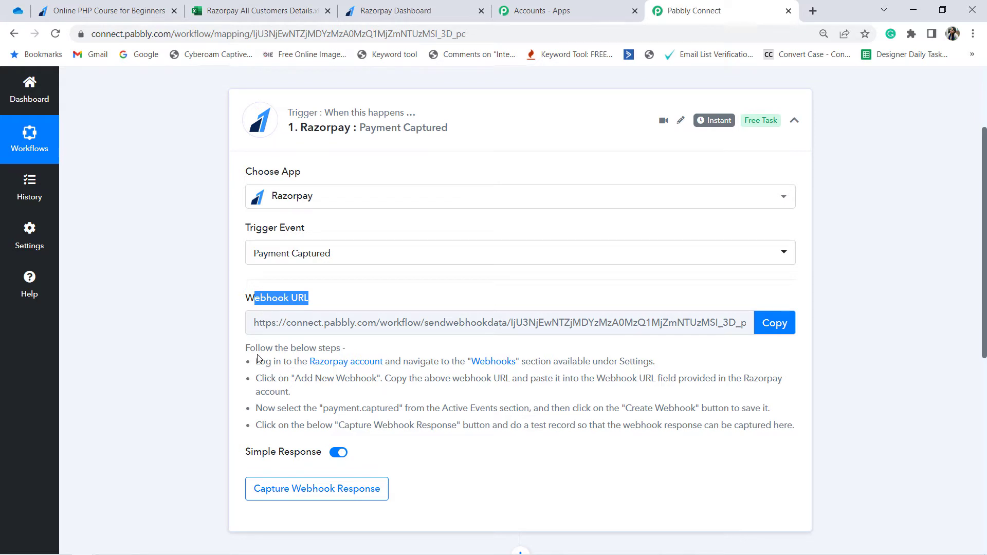
left_click_drag(258, 354, 397, 422)
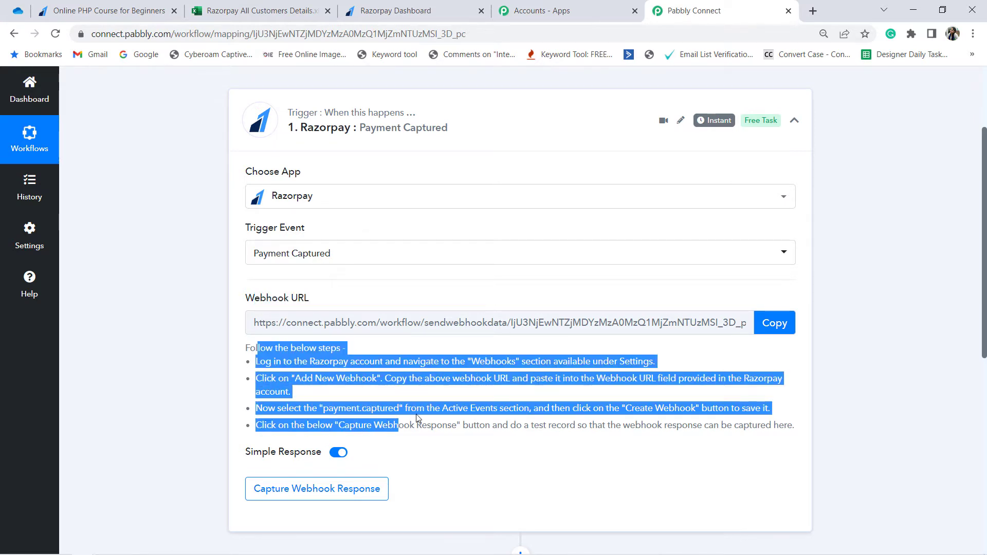
left_click(416, 418)
scroll(408, 308, "up", 2)
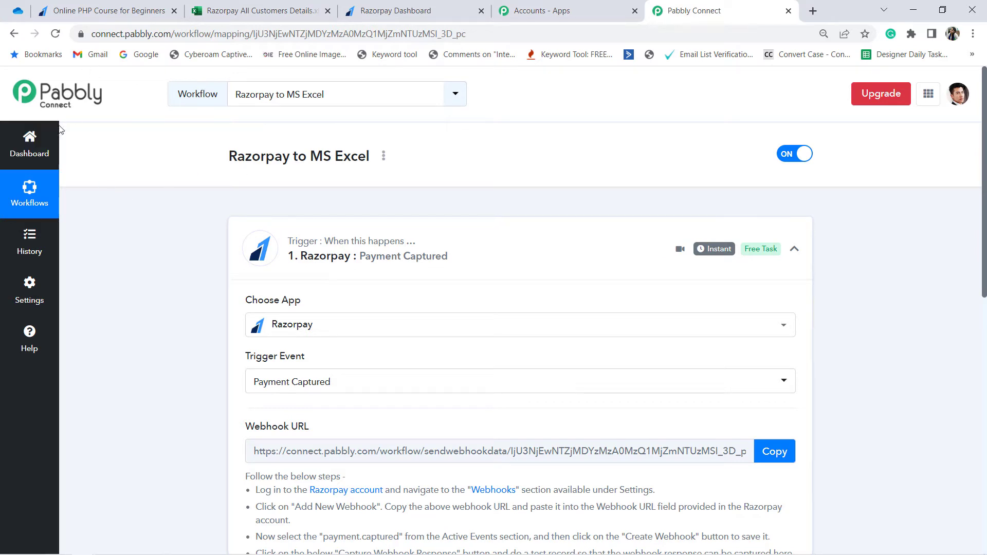
scroll(146, 341, "down", 2)
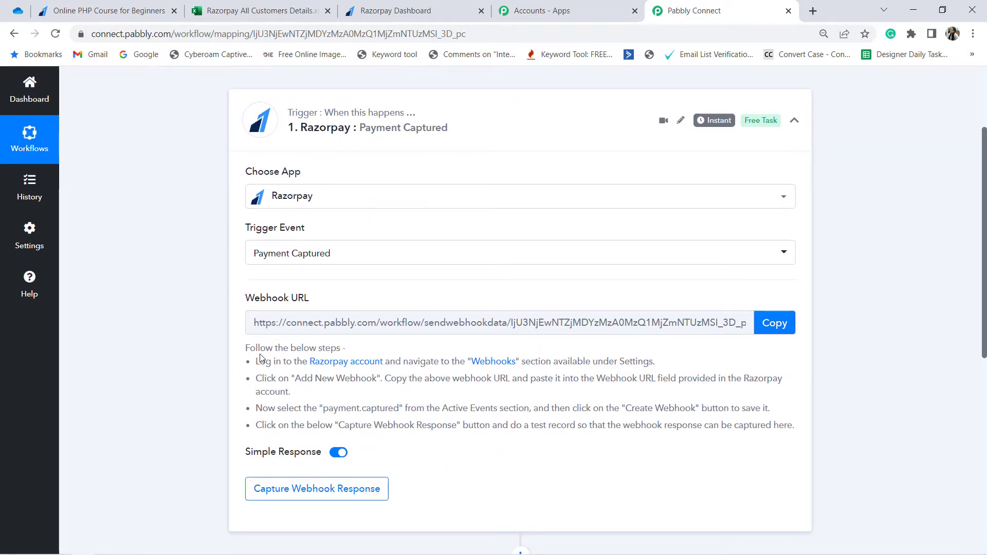
left_click_drag(256, 350, 393, 426)
left_click(393, 432)
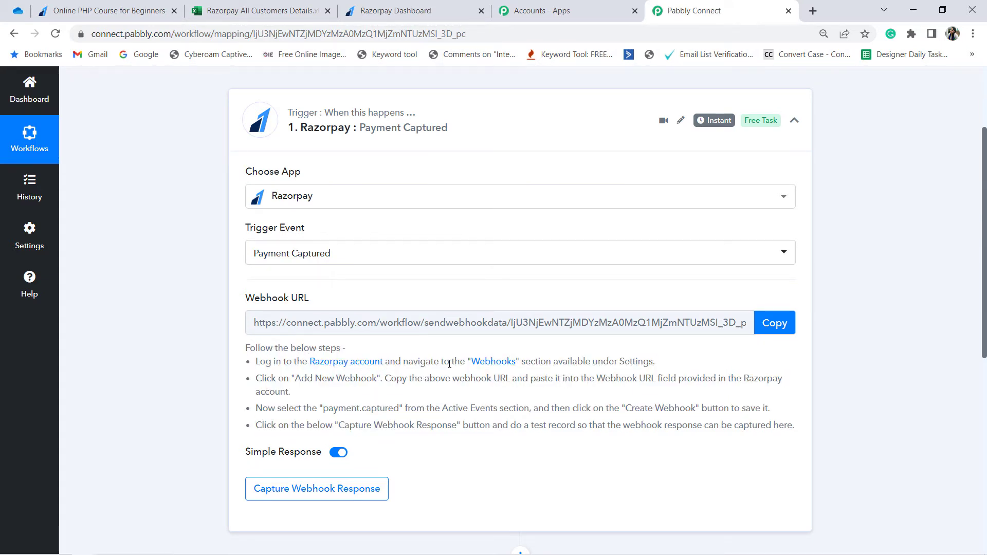
left_click_drag(440, 363, 633, 362)
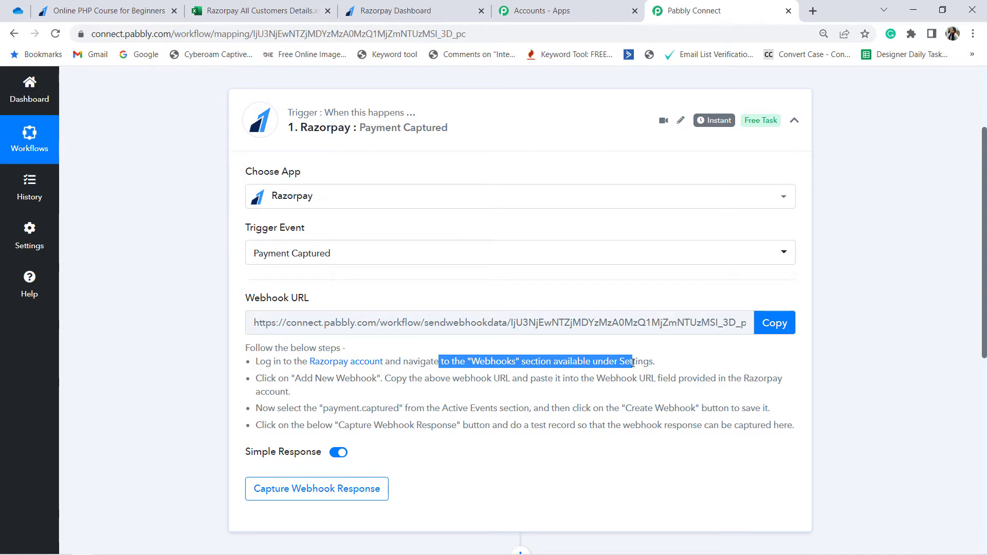
Step: Copy the trigger's webhook URL and go to the Webhooks section of the Razorpay Dashboard
left_click(773, 323)
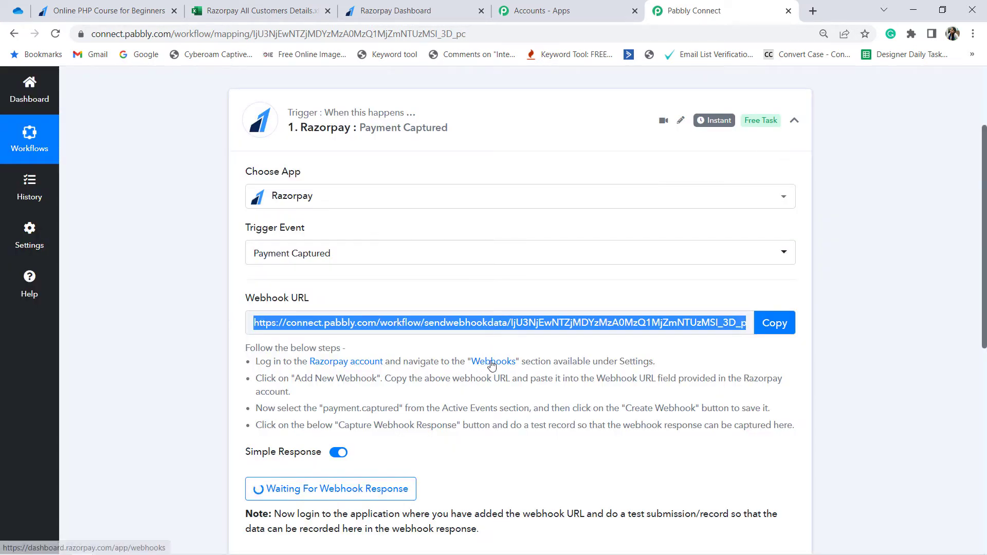
left_click(492, 363)
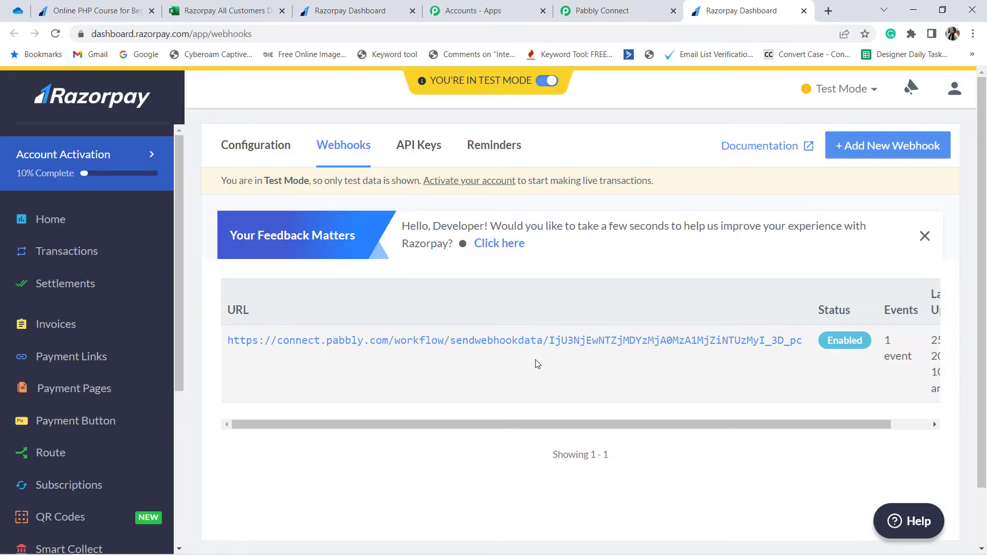
left_click_drag(230, 340, 623, 340)
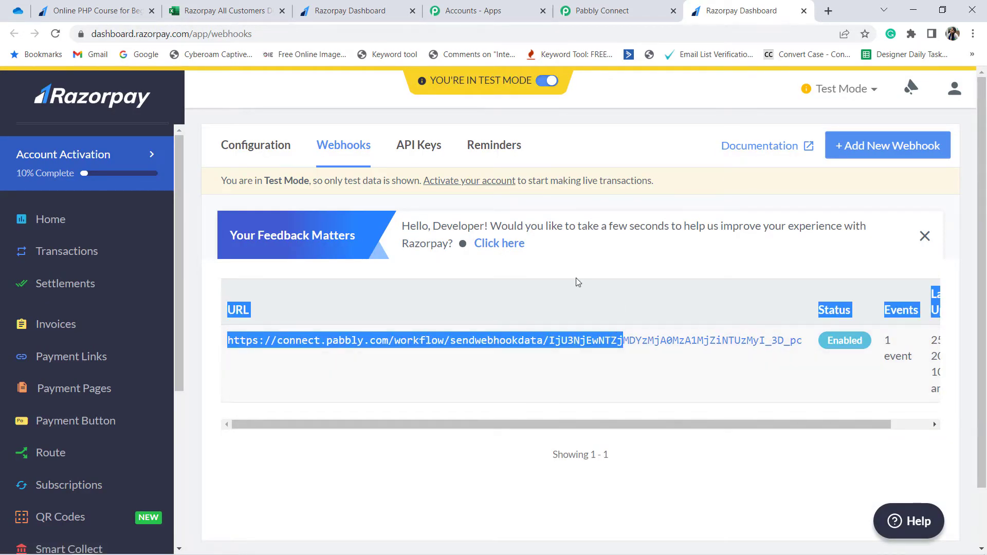
left_click(555, 274)
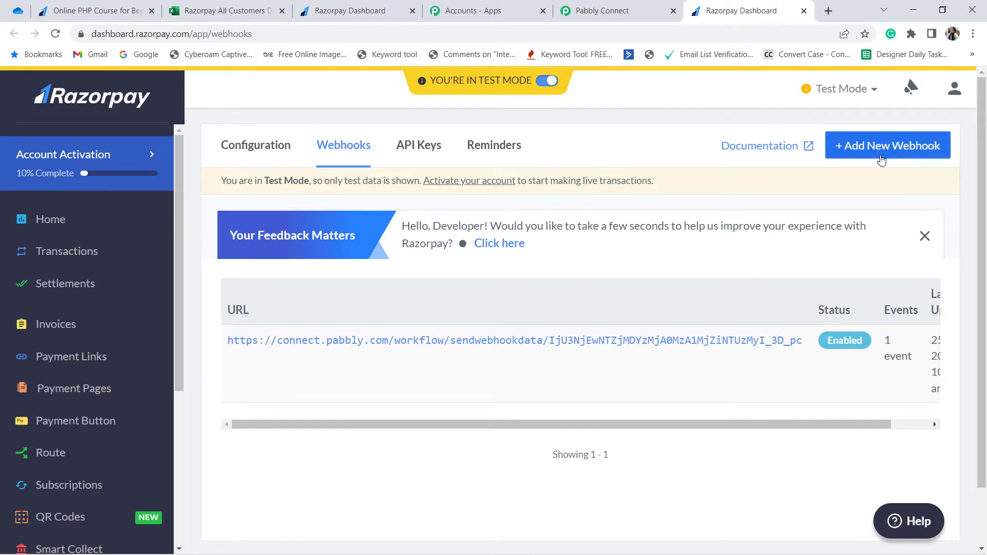
Step: Start a new Razorpay webhook and paste the copied Pabbly Connect address as its webhook URL
left_click(881, 154)
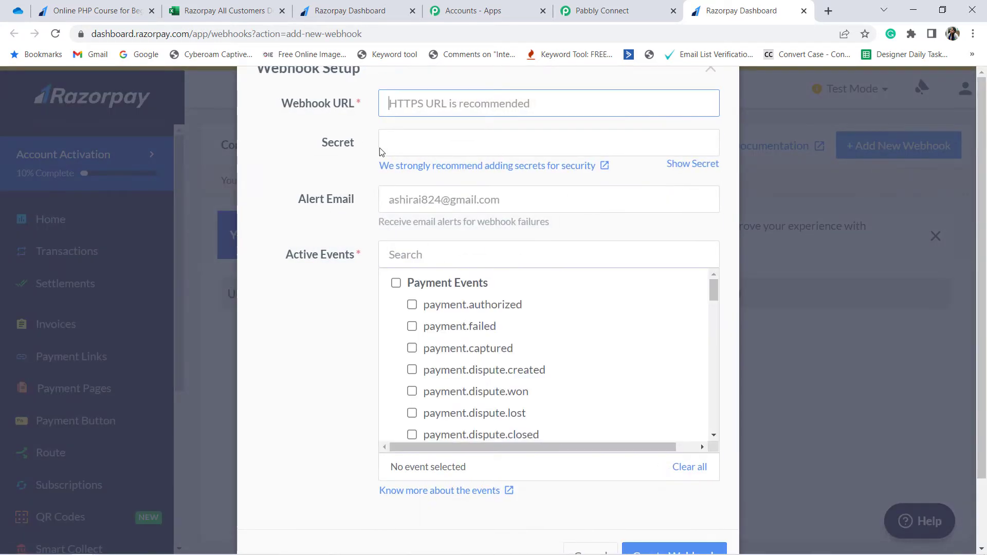
left_click(424, 105)
key("ctrl+v")
left_click_drag(394, 103, 721, 108)
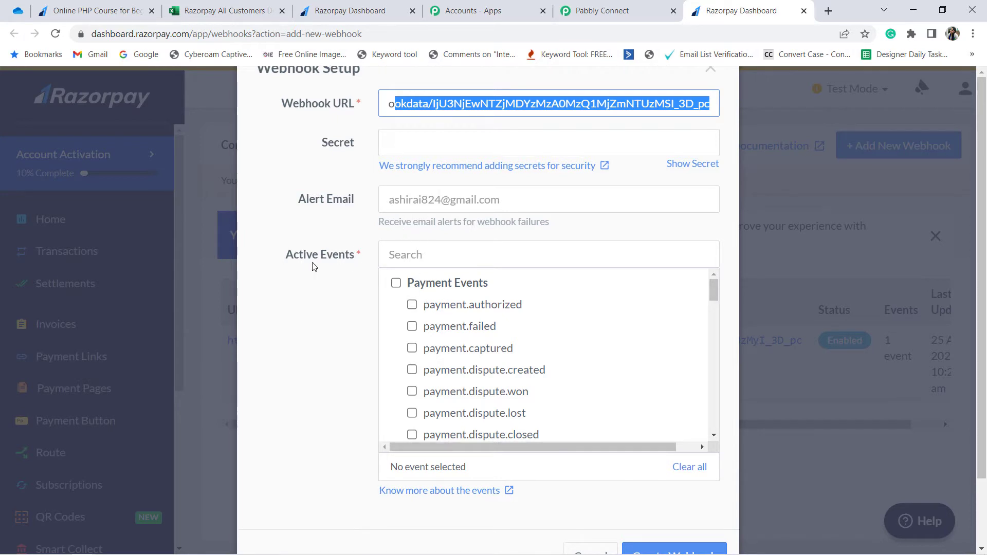
Step: Enable the payment.captured active event and create the webhook
left_click_drag(300, 265, 346, 263)
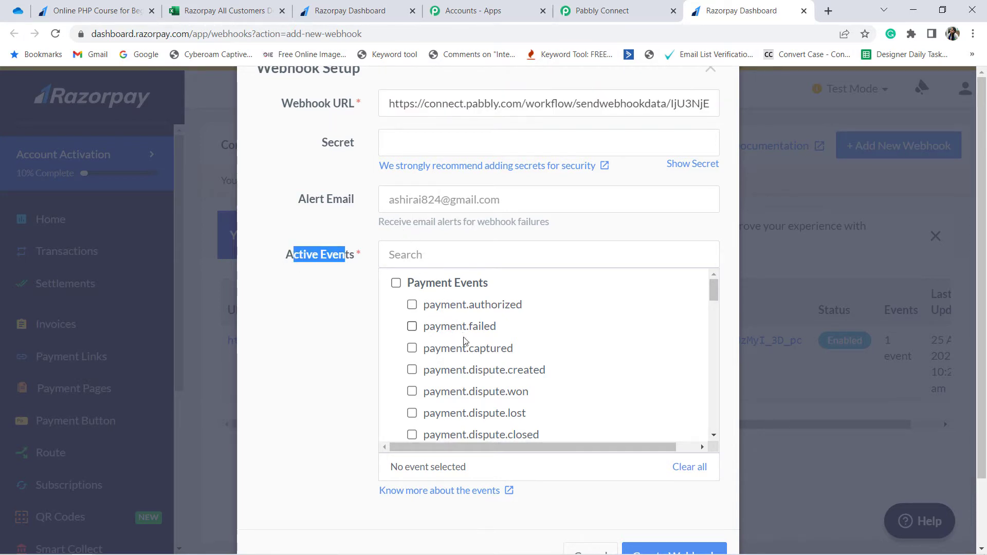
left_click(411, 349)
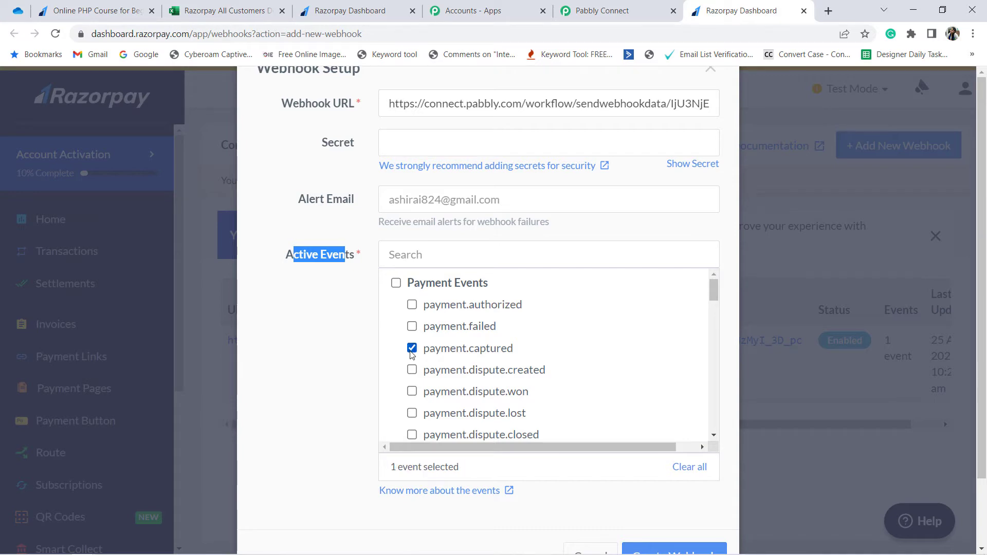
scroll(625, 471, "down", 2)
left_click(640, 484)
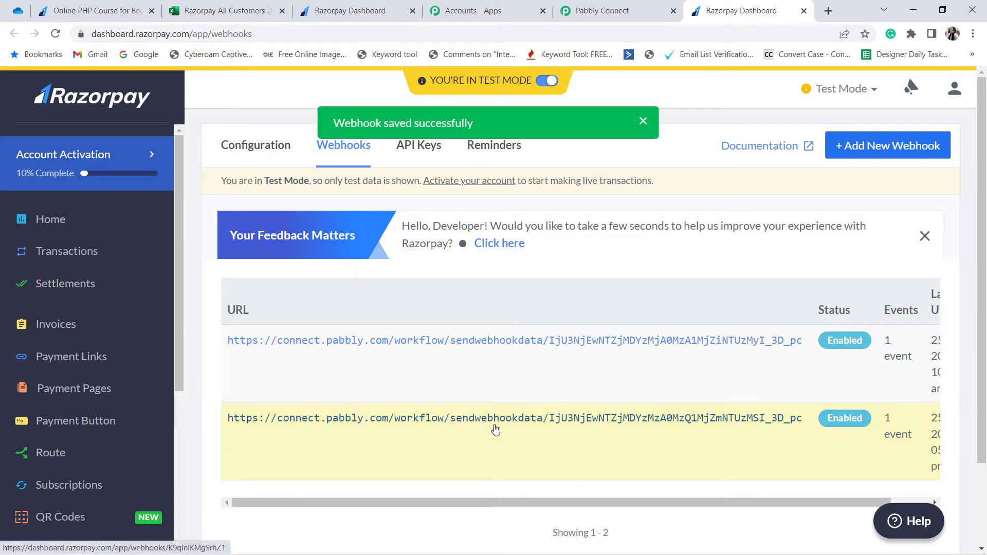
Step: Search the Razorpay webhooks list for the copied Pabbly Connect webhook URL
key("ctrl+f")
key("ctrl+v")
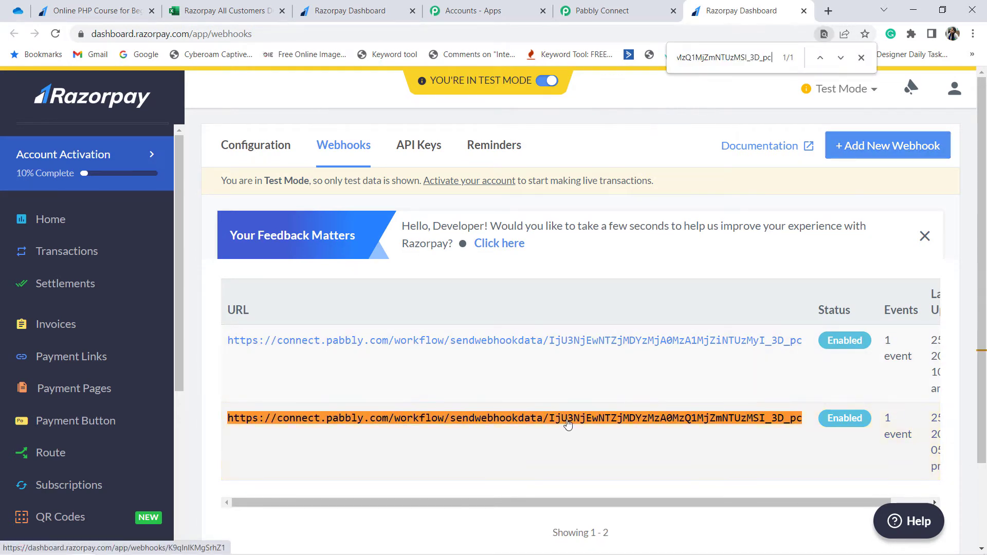
left_click_drag(692, 65, 773, 73)
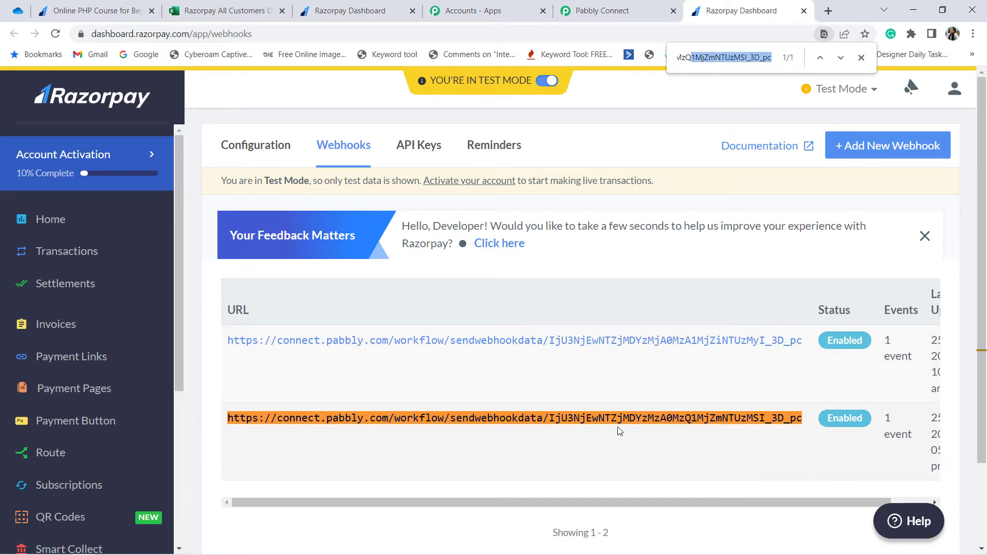
mouse_move(454, 93)
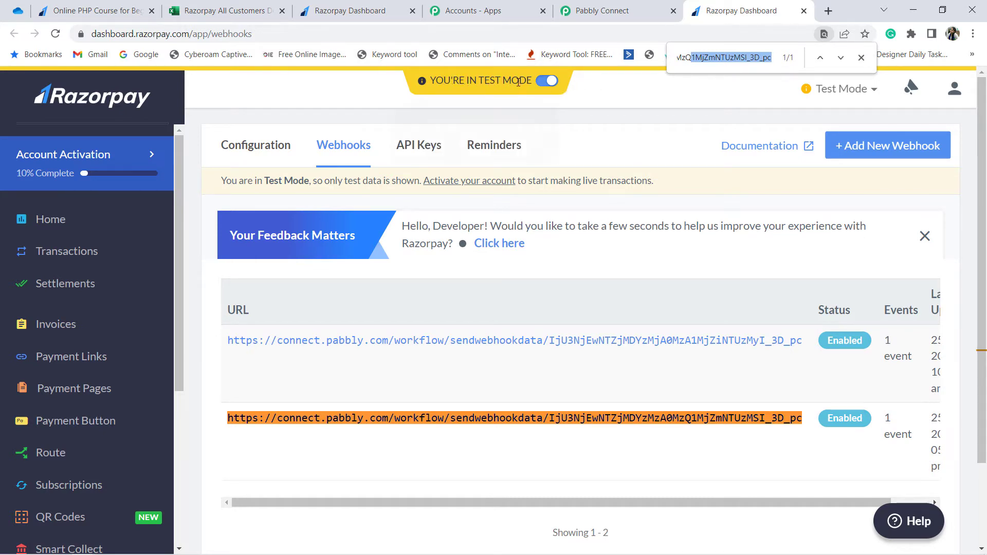
Step: Go back to the Pabbly Connect workflow and read the trigger's note about making a test submission
left_click(593, 9)
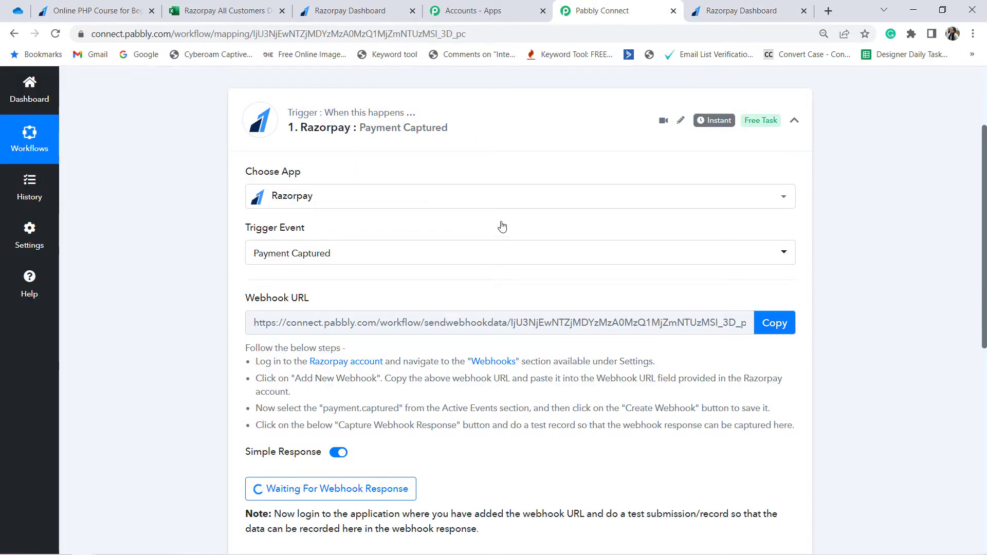
scroll(323, 350, "down", 3)
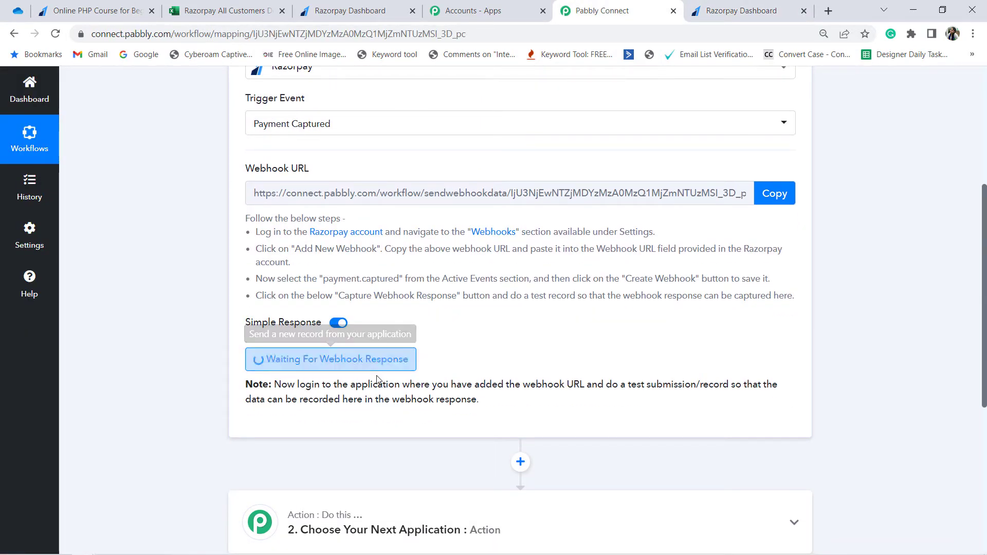
left_click_drag(398, 386, 459, 399)
left_click(461, 401)
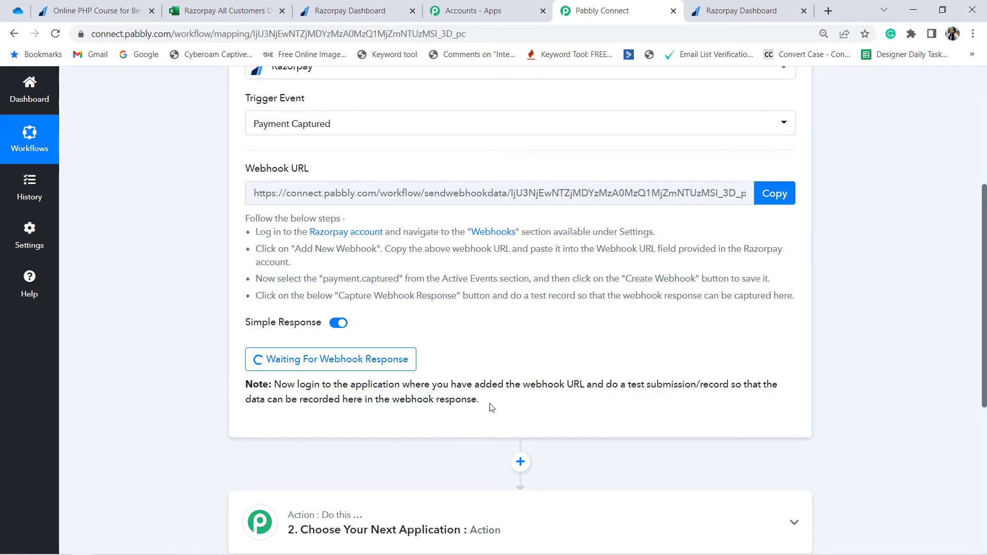
left_click_drag(618, 385, 713, 386)
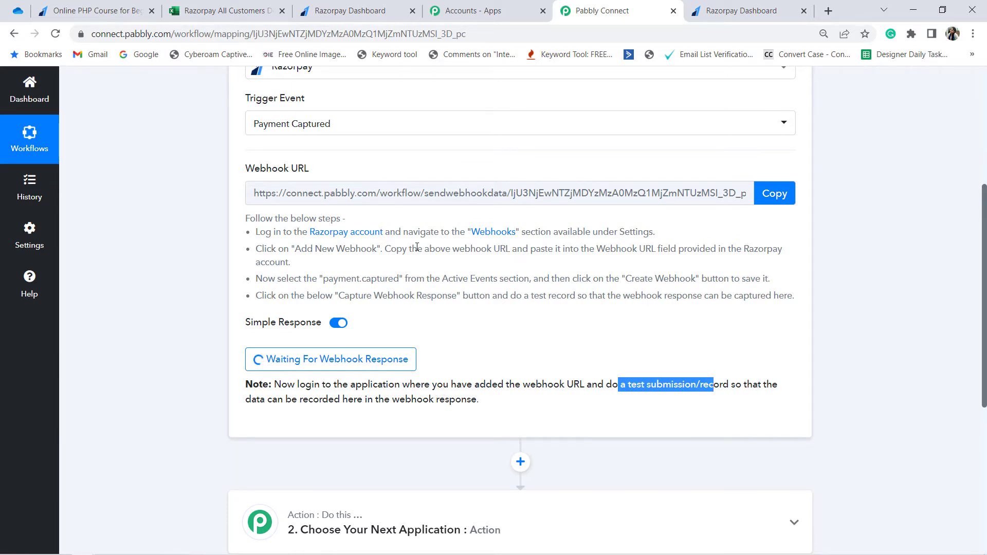
left_click_drag(328, 400, 464, 401)
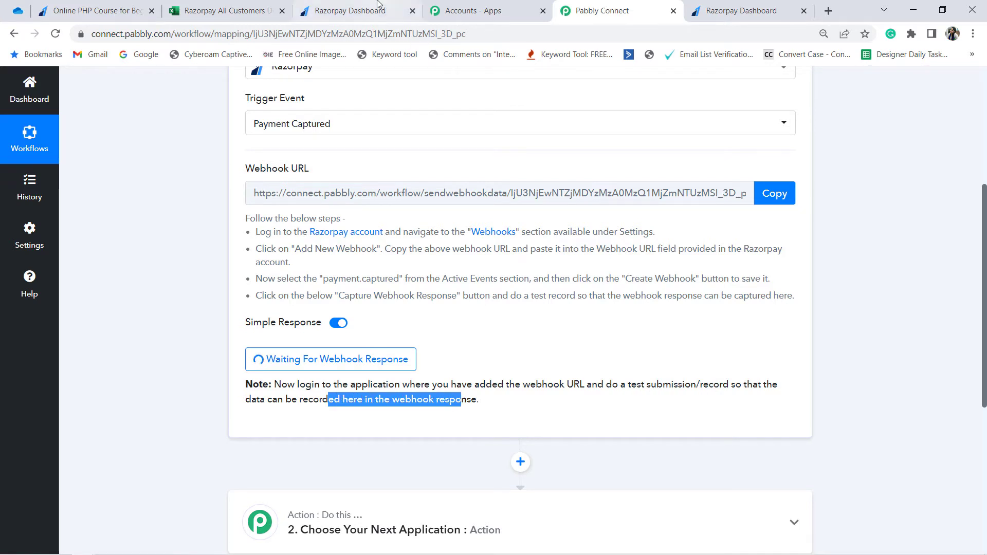
Step: In the Razorpay Dashboard's payment pages, open the details of "Online PHP Course for Beginners"
left_click(350, 11)
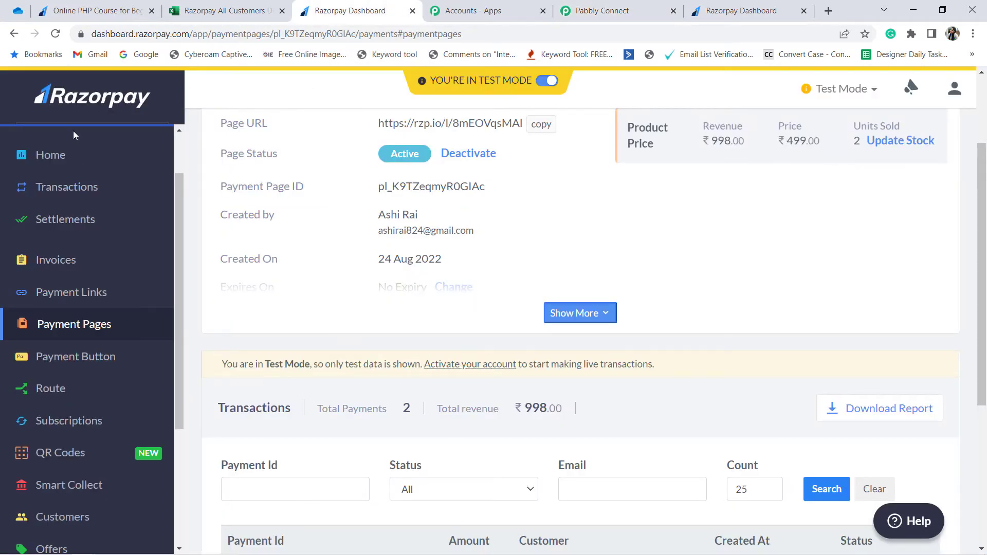
scroll(385, 316, "down", 2)
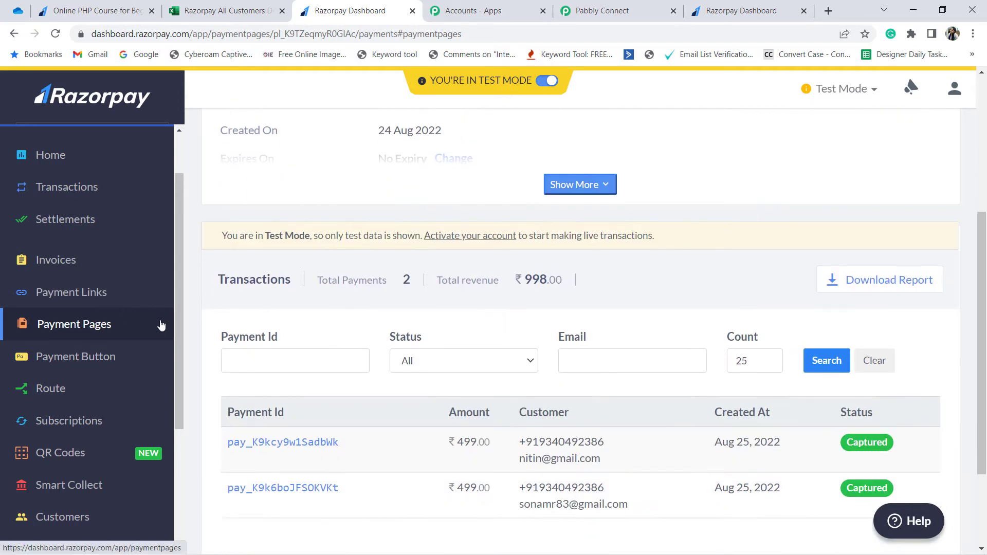
left_click(41, 334)
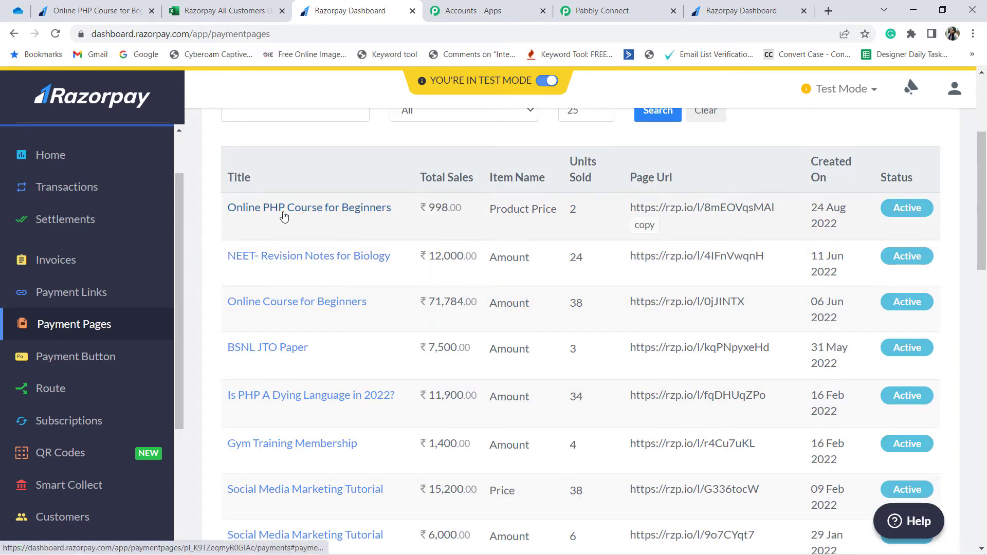
left_click(322, 214)
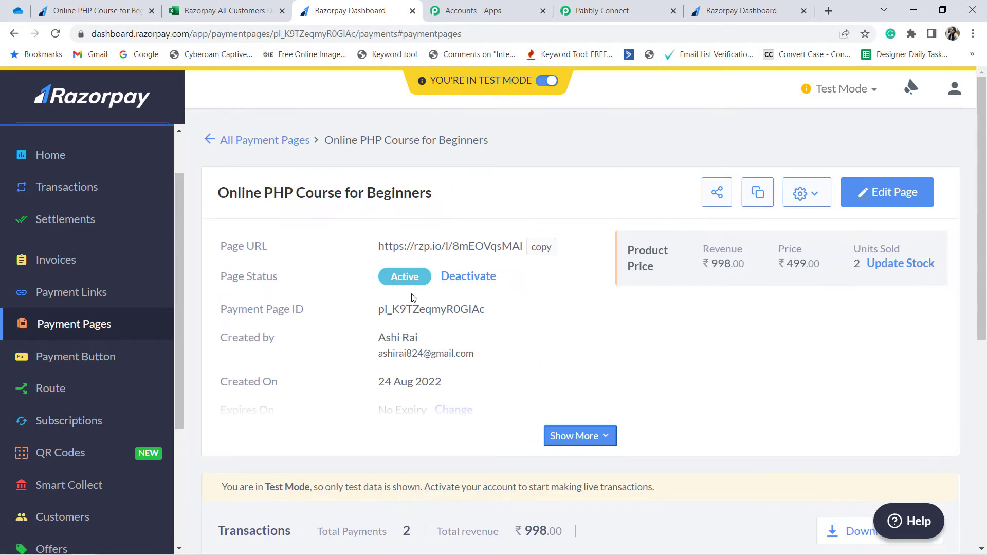
Step: Copy the payment page's URL and load it in a new browser tab
left_click(541, 247)
key("ctrl+t")
key("ctrl+v")
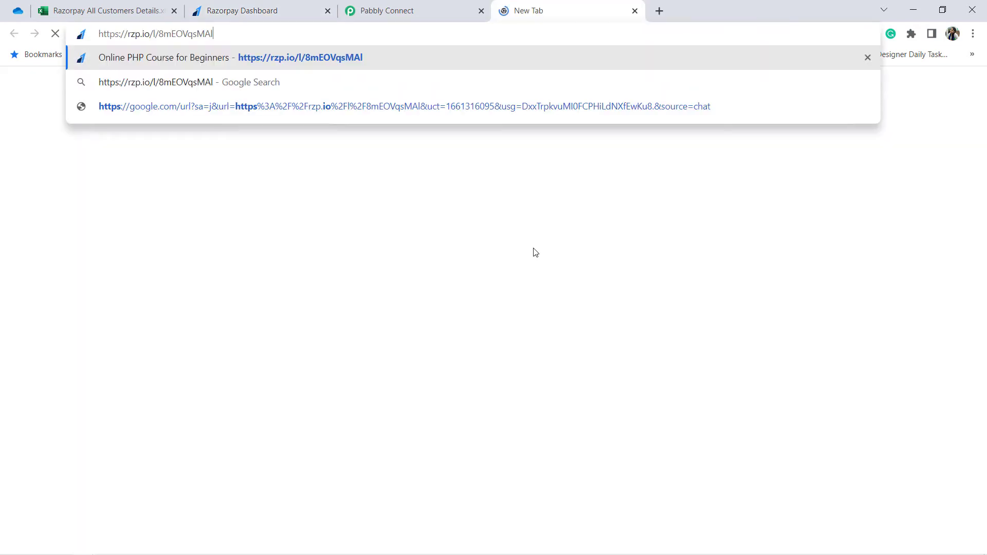
key("Return")
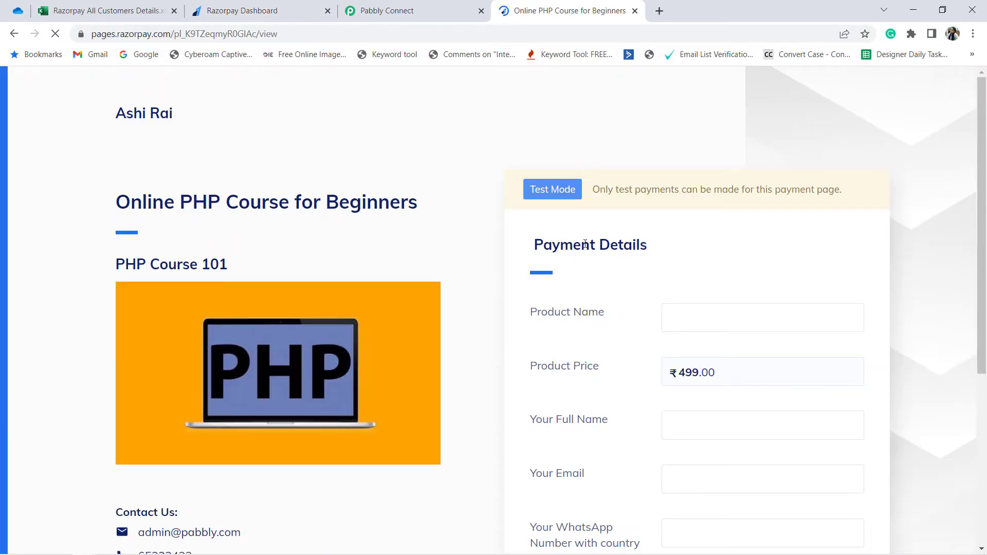
Step: Examine the Payment Details form, in particular the Product Name field
scroll(593, 267, "down", 1)
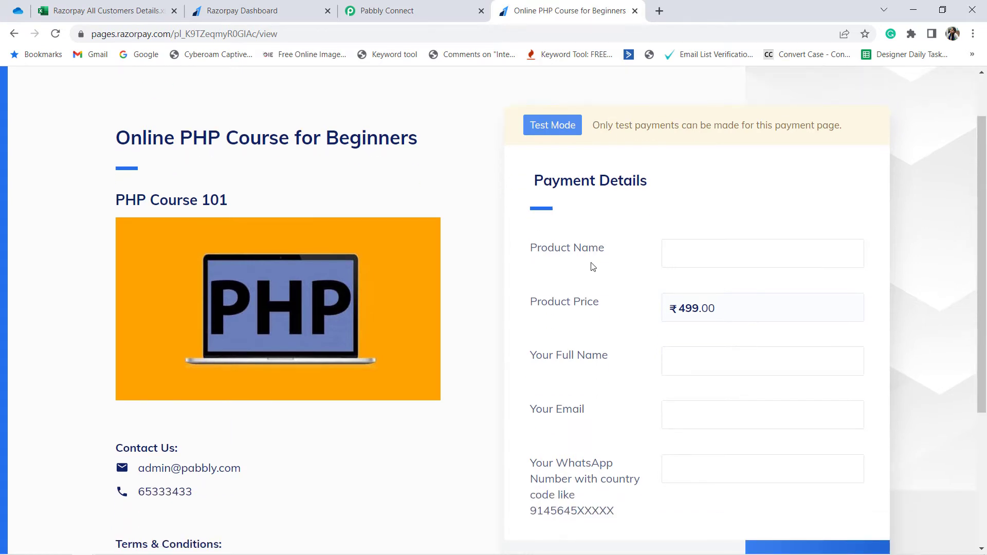
scroll(593, 267, "up", 1)
scroll(577, 293, "down", 1)
left_click_drag(540, 249, 570, 249)
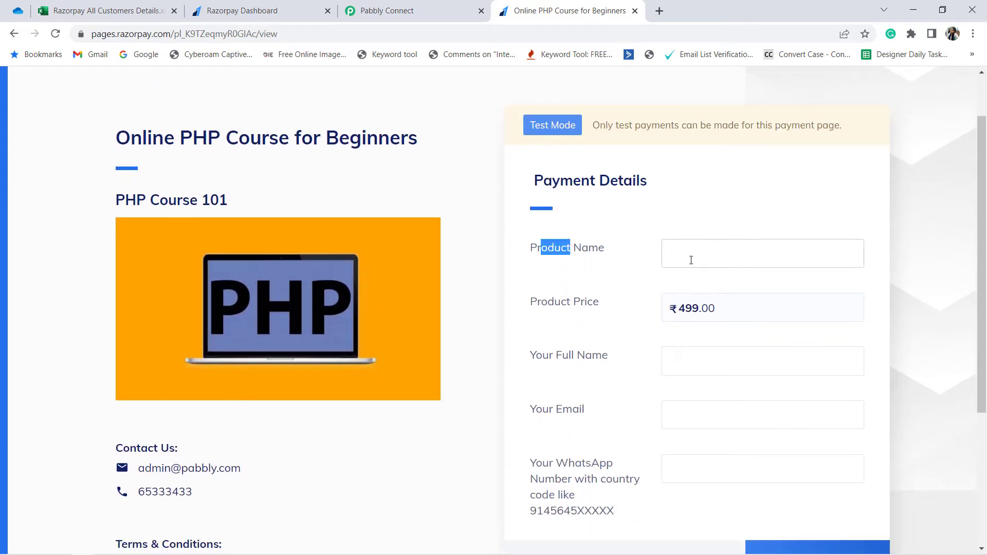
left_click(611, 253)
left_click_drag(603, 249, 530, 249)
scroll(596, 263, "up", 1)
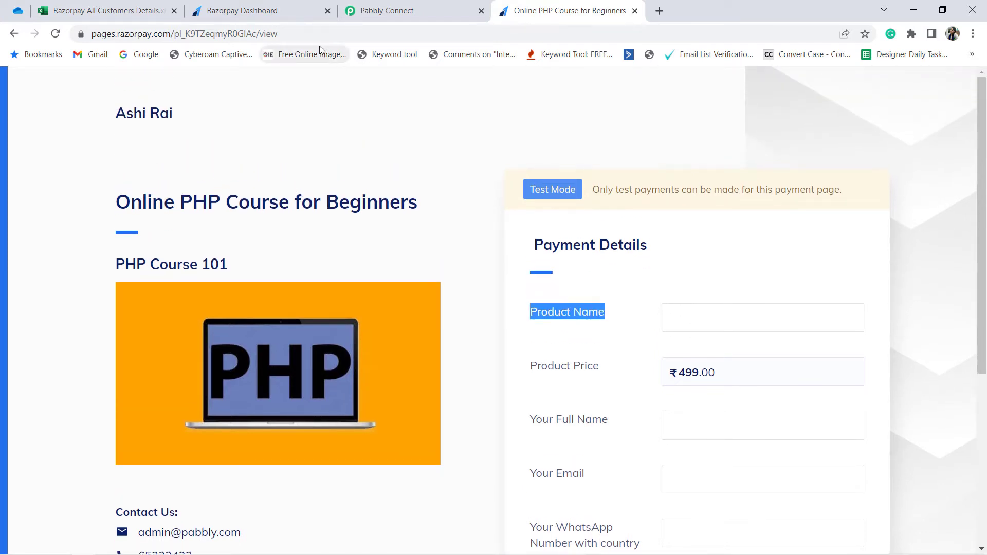
Step: Append a question mark to the payment page's web address after "view"
left_click(290, 35)
left_click(325, 36)
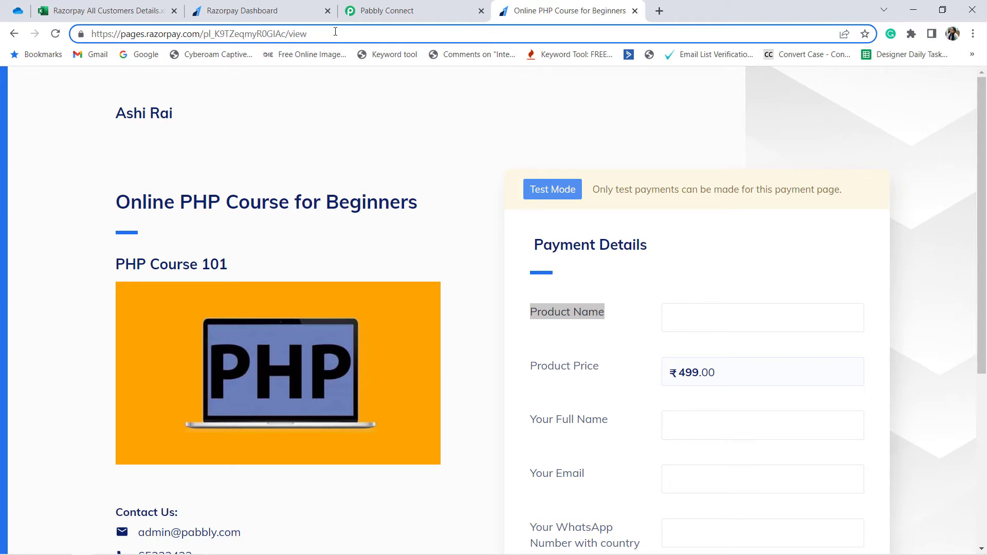
type("?")
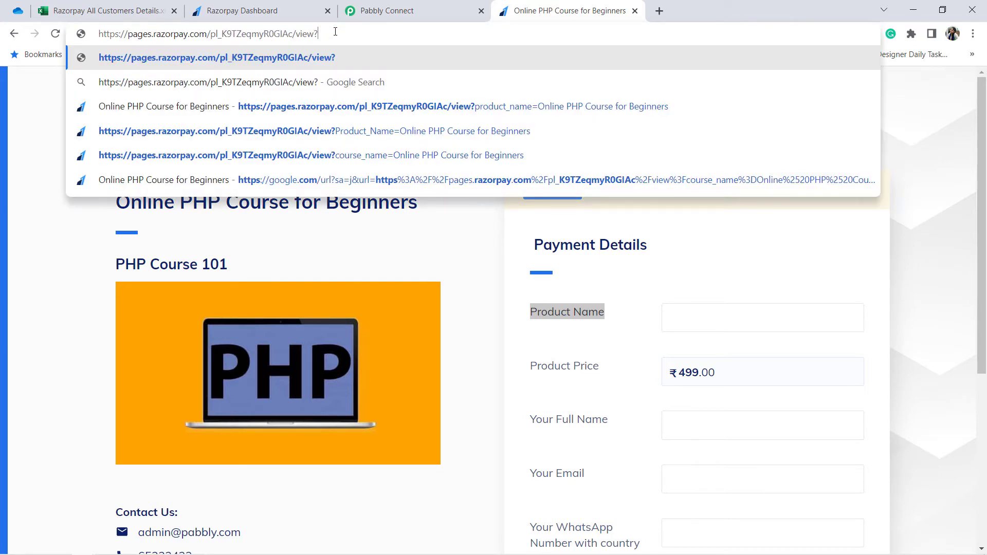
left_click(565, 310)
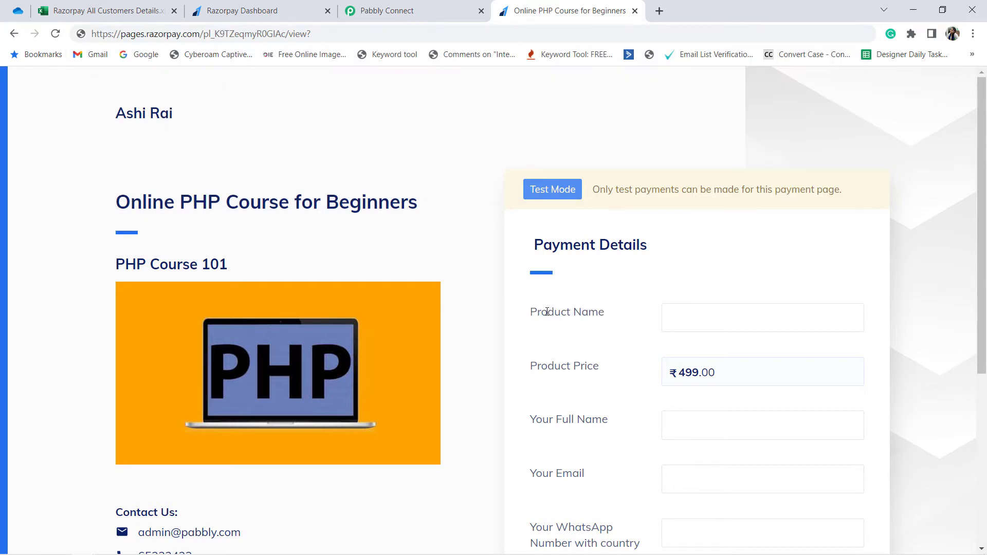
Step: Add the query parameter "product_name=" after the question mark in the payment page address, matching the Product Name field
left_click_drag(547, 312, 604, 311)
left_click(314, 34)
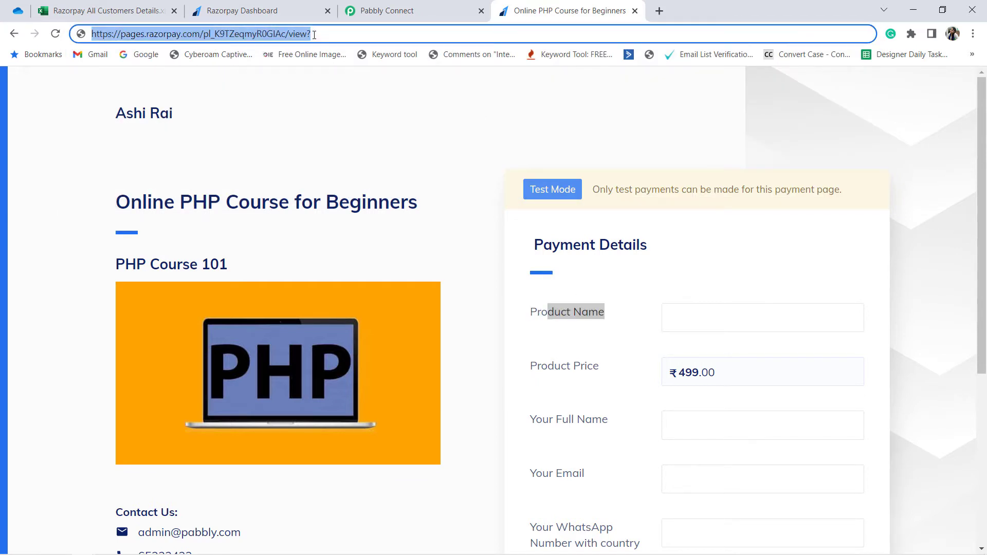
left_click(319, 34)
type("pr")
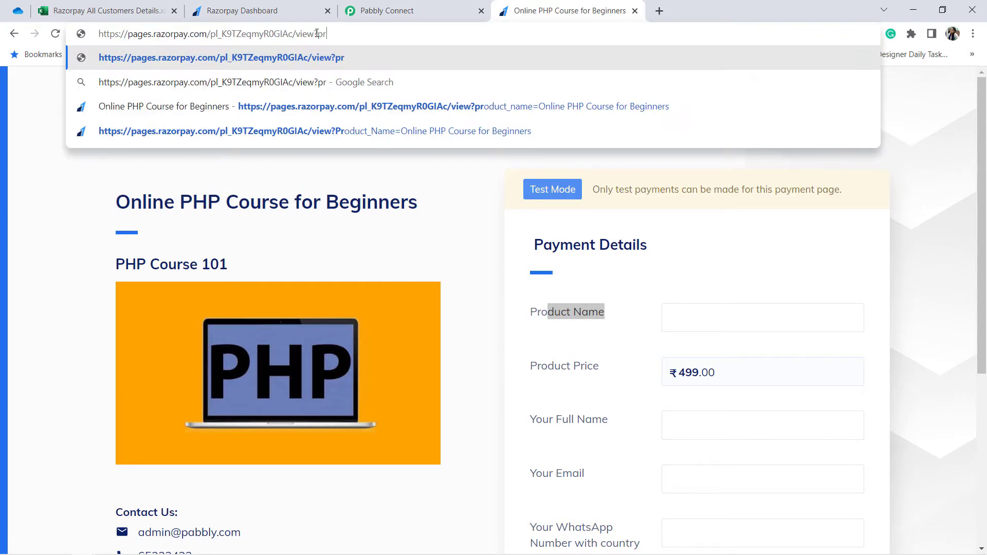
type("oduct_")
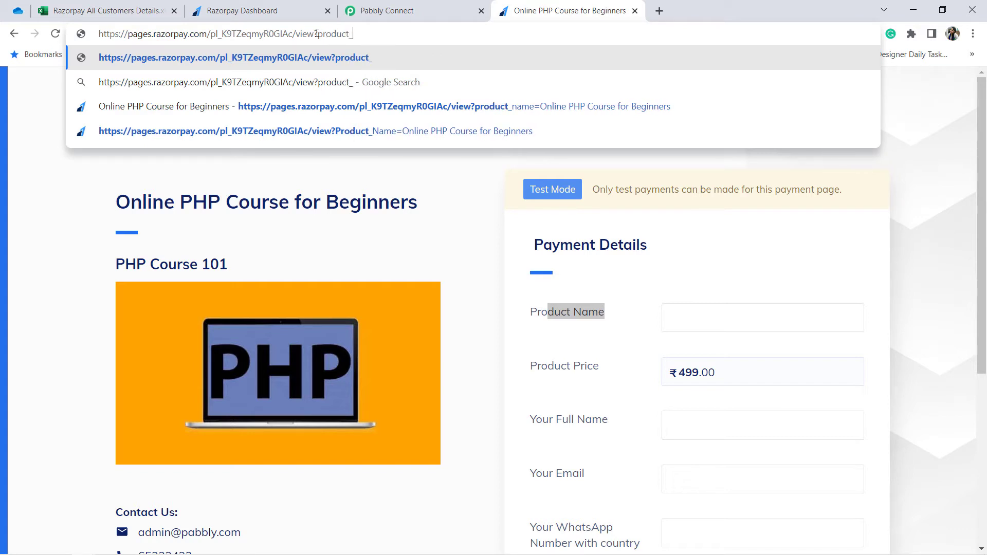
type("name")
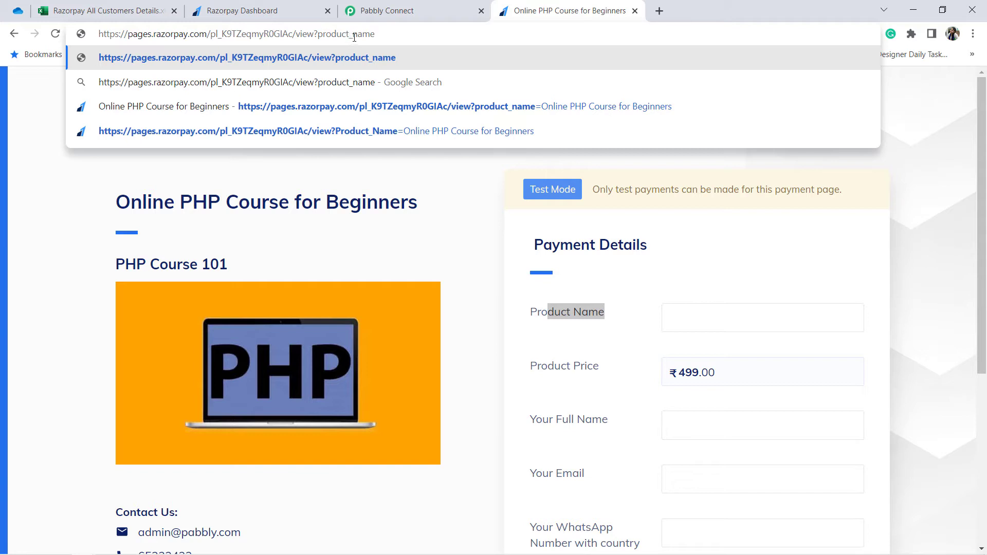
key("Right")
key("Right")
key("Right")
left_click_drag(315, 33, 375, 34)
left_click(389, 35)
type("=")
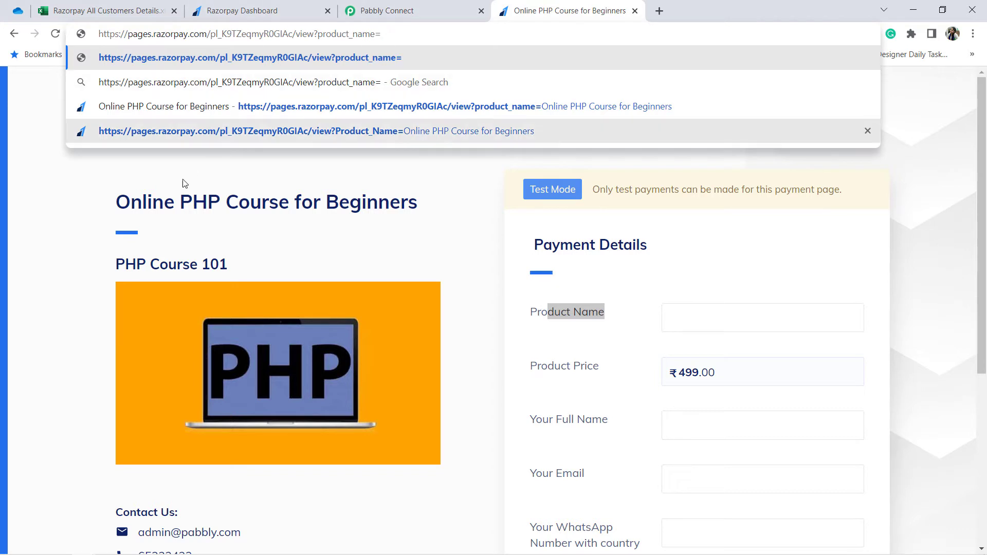
Step: Copy the title "Online PHP Course for Beginners" into the address as the product_name value and load the page
left_click_drag(116, 212, 410, 202)
triple_click(399, 202)
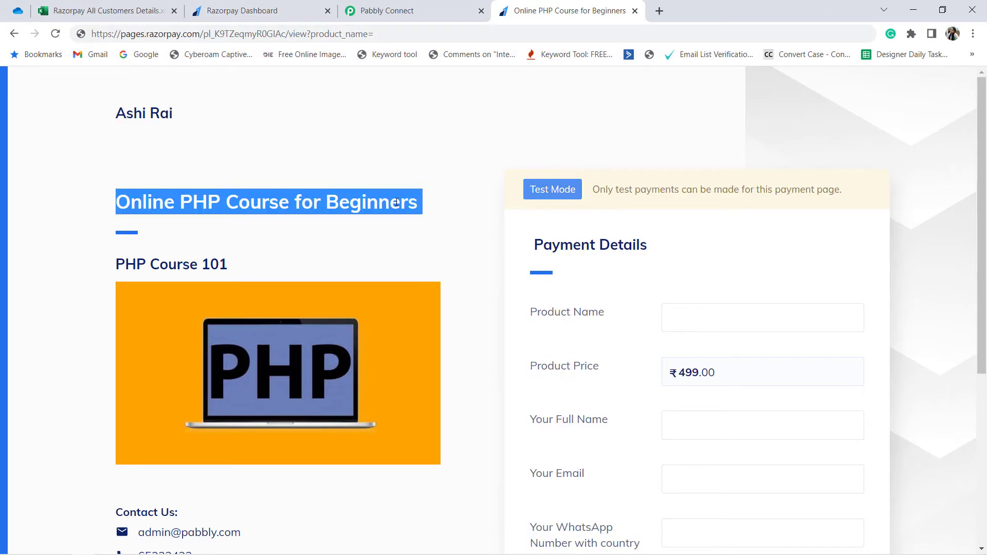
left_click(378, 32)
left_click(384, 32)
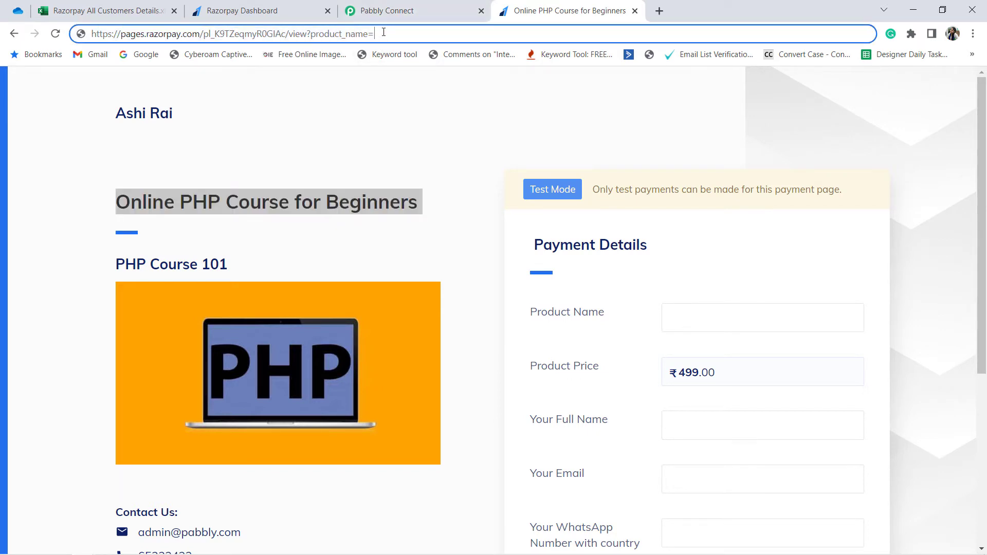
key("ctrl+v")
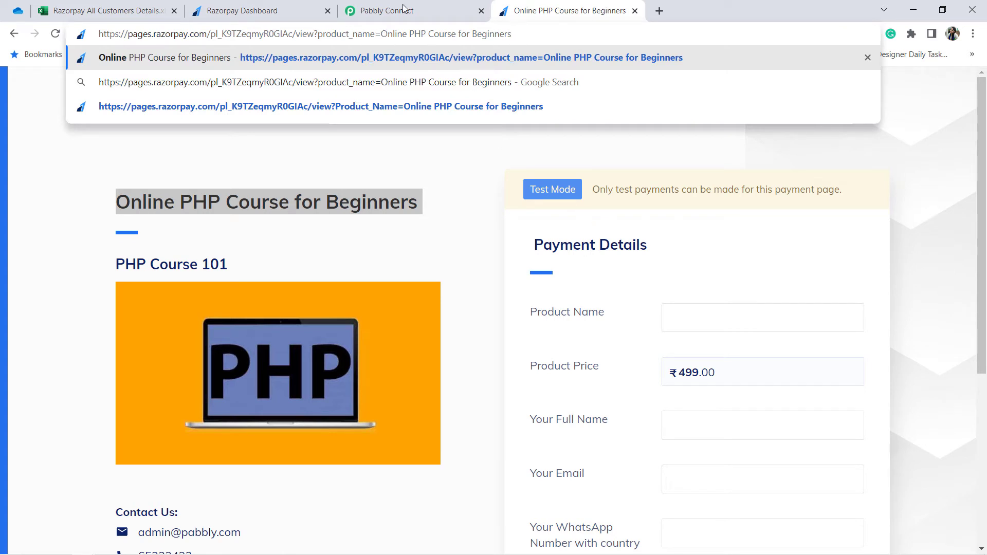
double_click(383, 33)
left_click_drag(419, 42, 526, 46)
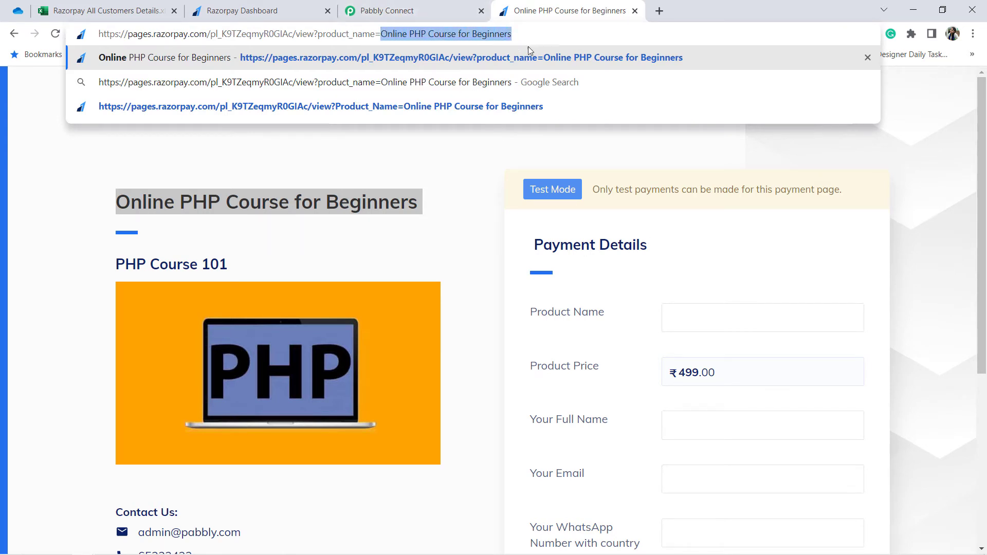
left_click(491, 33)
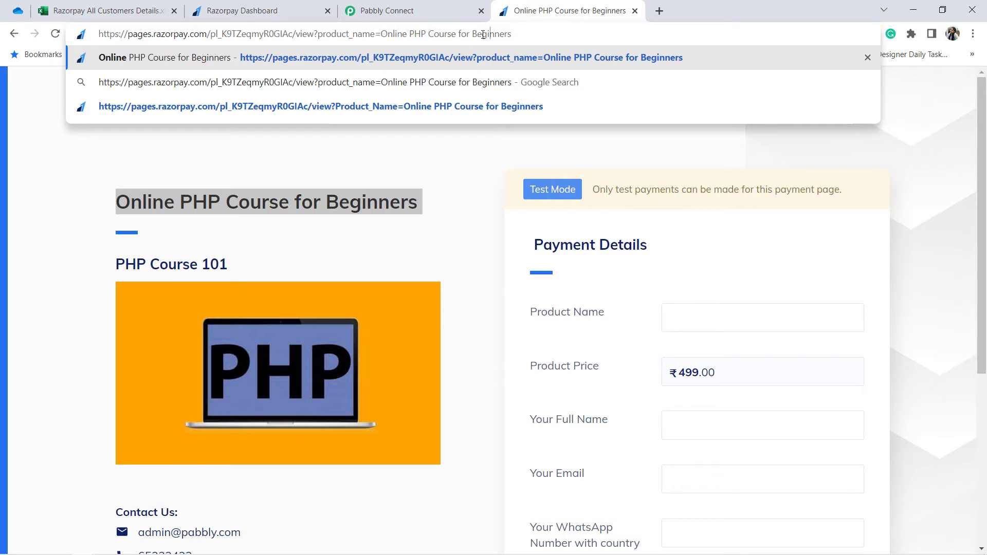
key("Return")
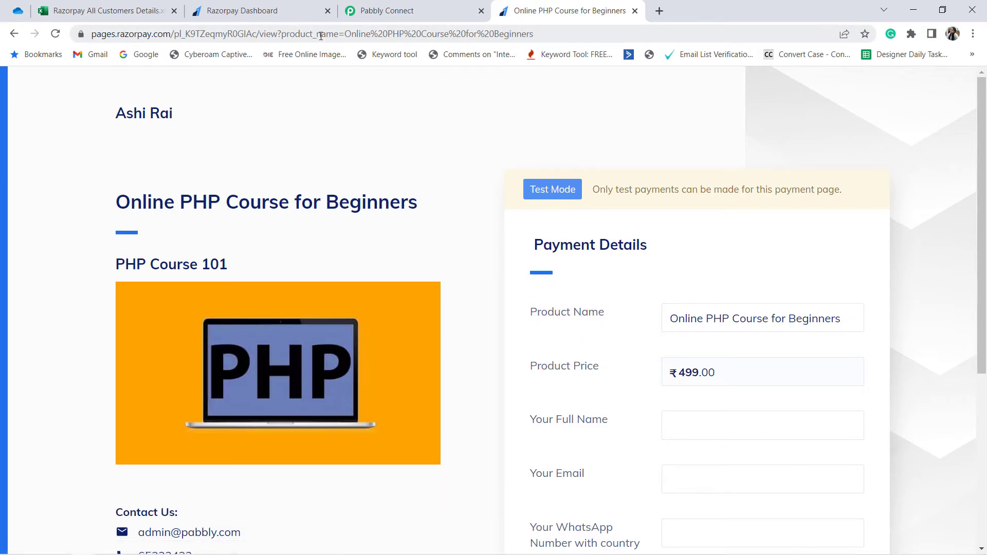
Step: Copy the payment page address with the product_name parameter and load it in a new incognito window
left_click(191, 33)
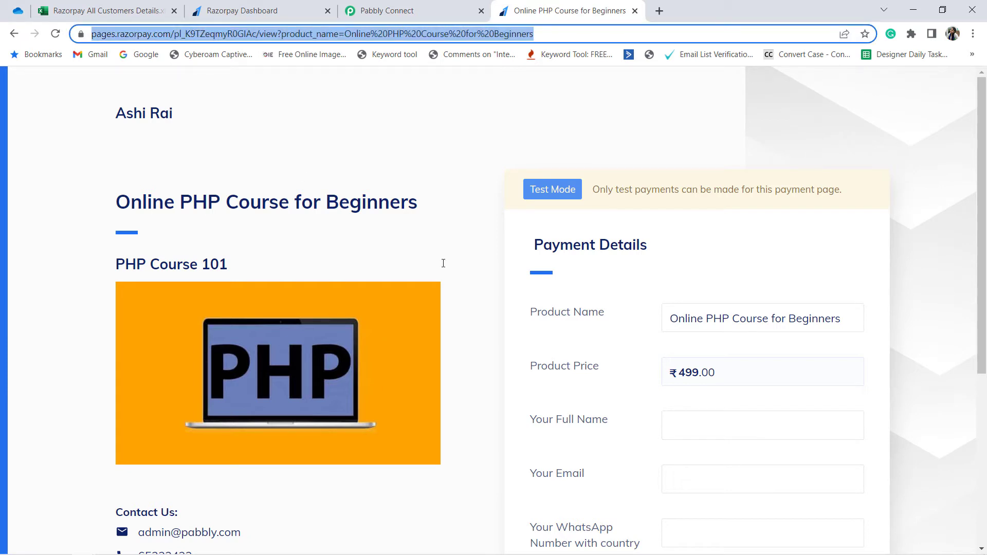
left_click_drag(537, 313, 602, 317)
key("ctrl+shift+n")
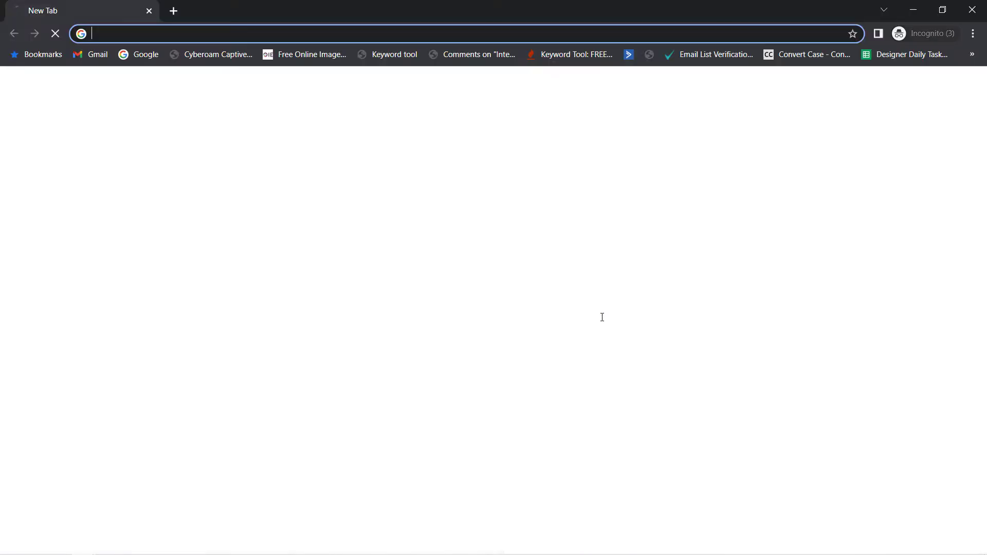
type("https://pages.razorpay.com/pl_K9TZeqmyR0GIAc/view?product_name=Online%20PHP%20Course%20for%20Beginners")
key("Return")
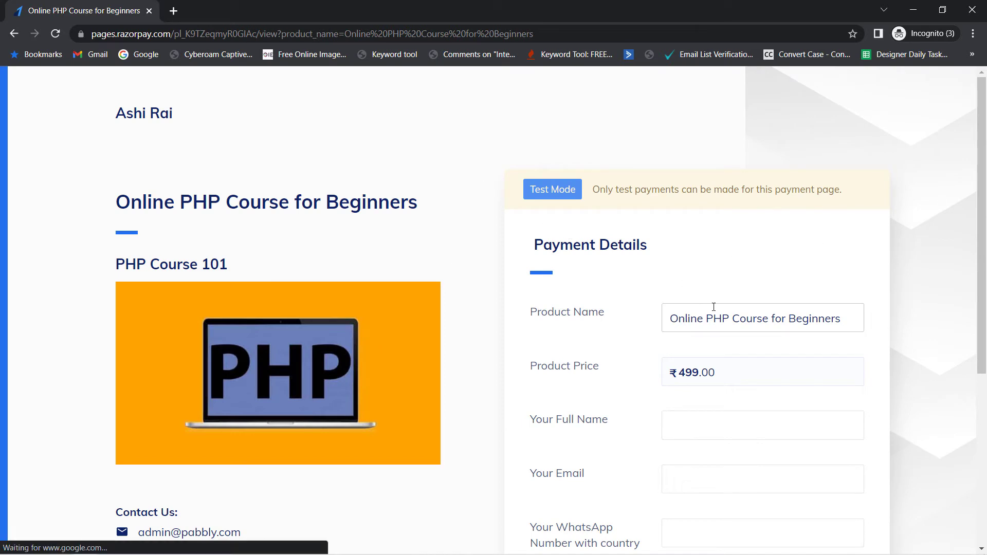
scroll(718, 358, "down", 1)
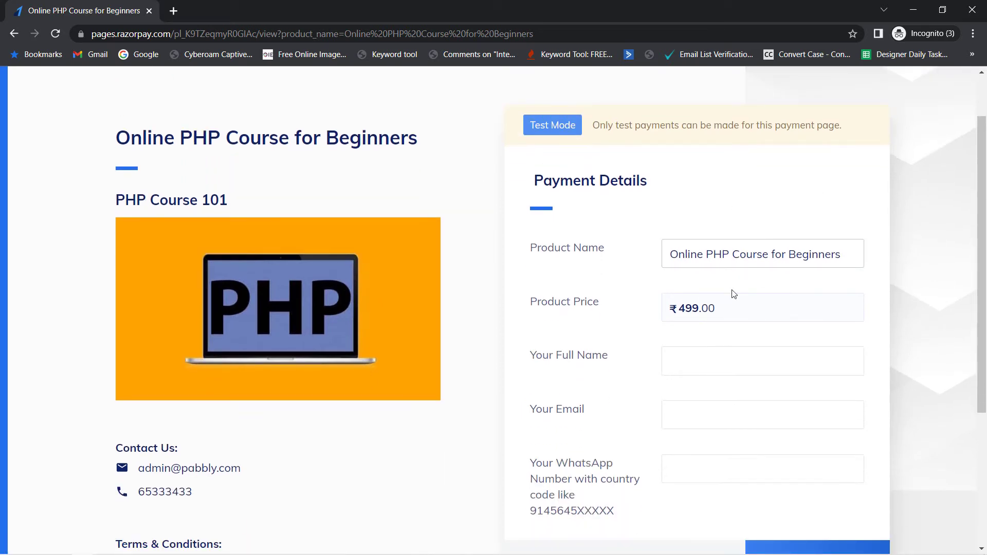
Step: Review the full name, email and WhatsApp number fields on the incognito payment page, and close that page
scroll(742, 310, "down", 1)
left_click_drag(553, 291, 689, 293)
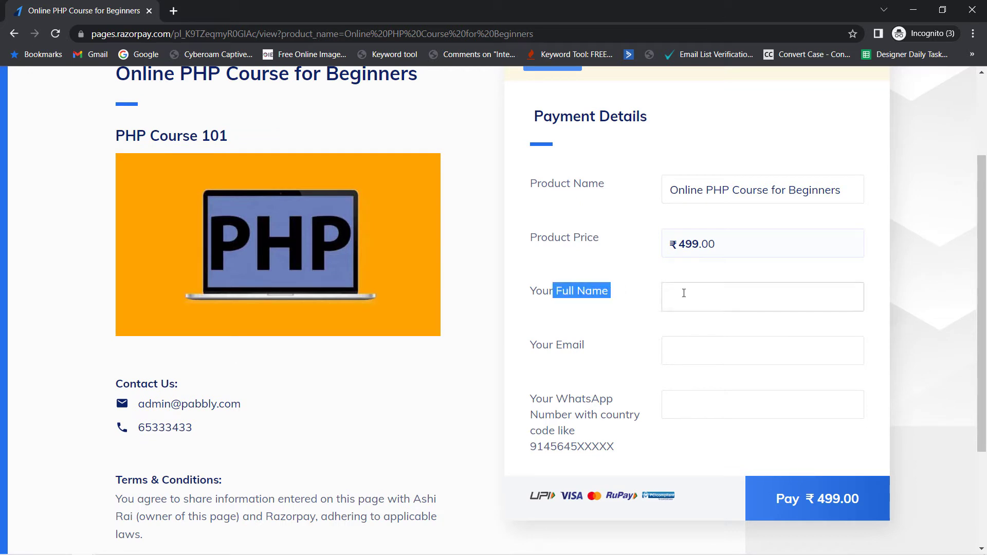
left_click_drag(557, 344, 588, 345)
left_click_drag(538, 414, 617, 436)
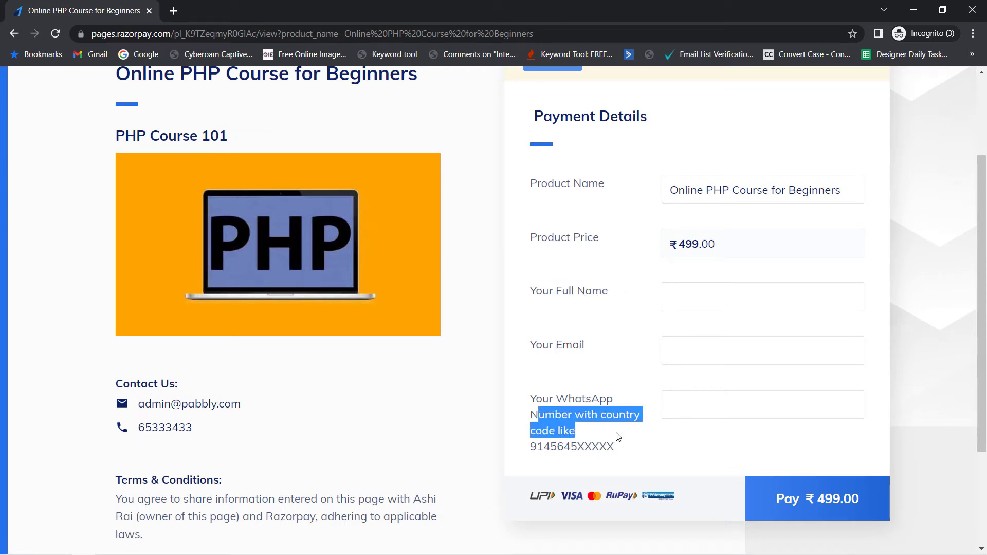
left_click(149, 11)
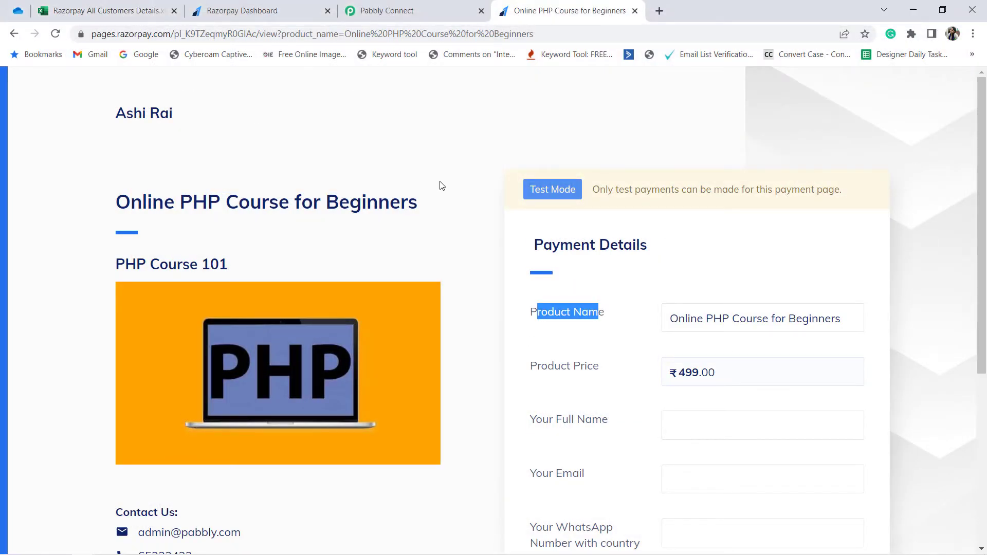
Step: Enter the customer's full name and email address in the payment details of the PHP course page
scroll(578, 233, "down", 2)
left_click(679, 231)
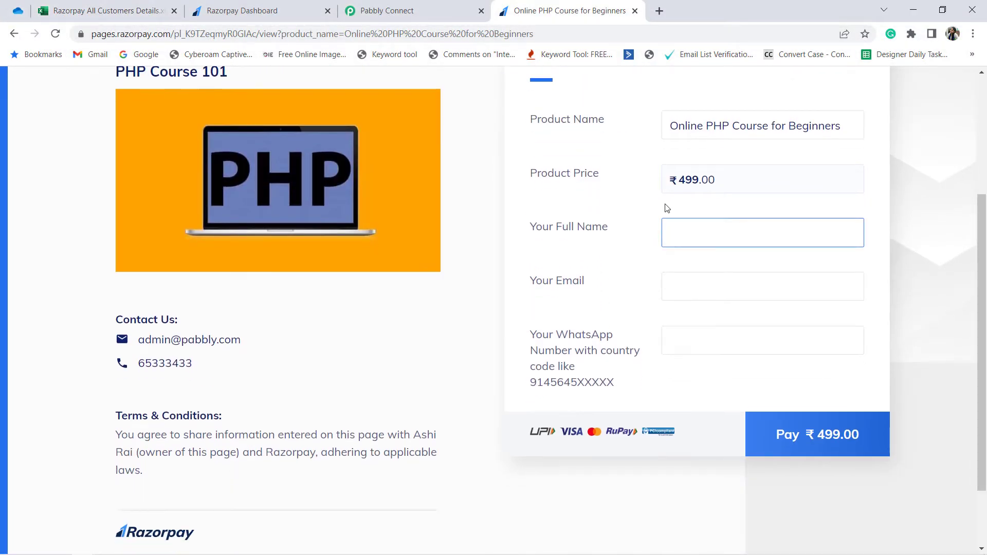
type("Dummy User")
key("Tab")
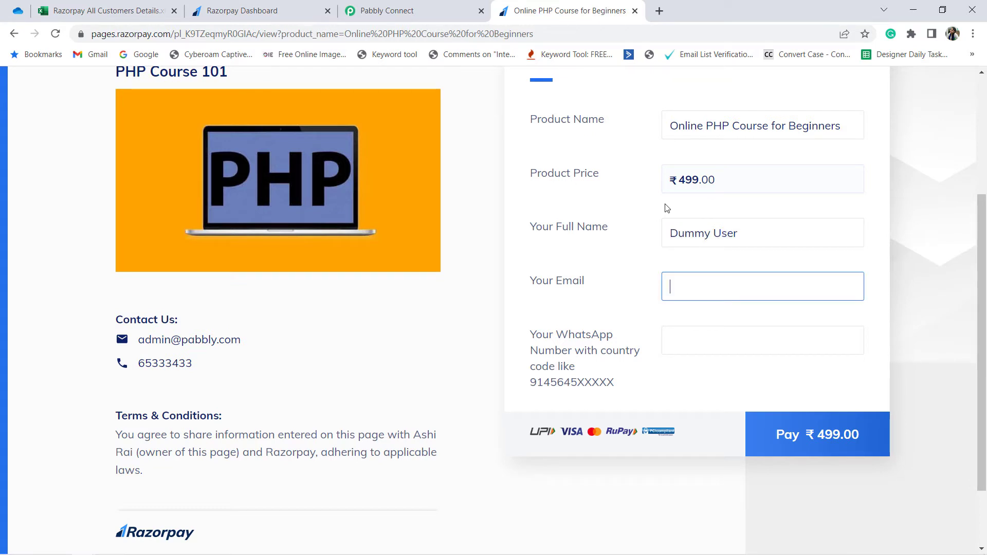
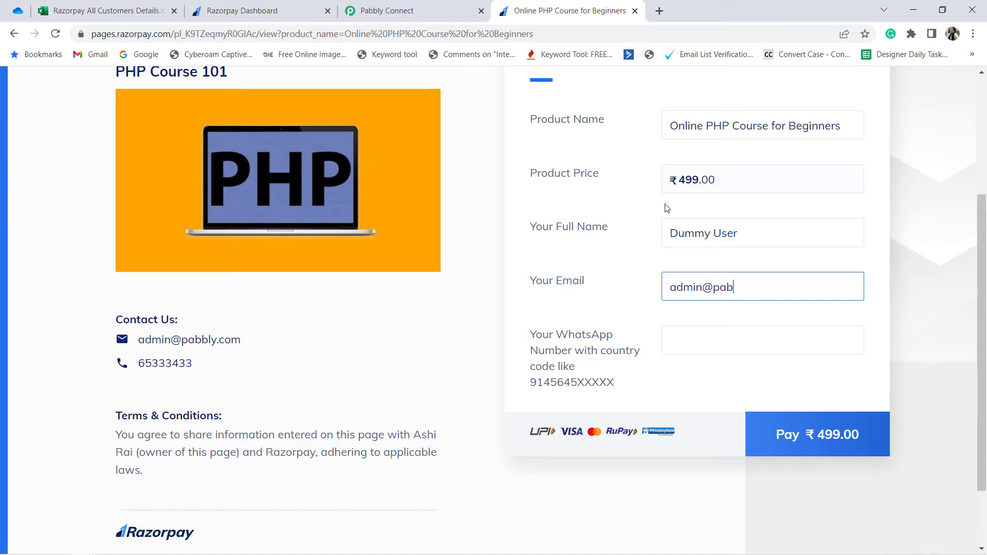
key("Delete")
Step: Enter the customer's WhatsApp number and proceed to pay ₹ 499.00
left_click(678, 341)
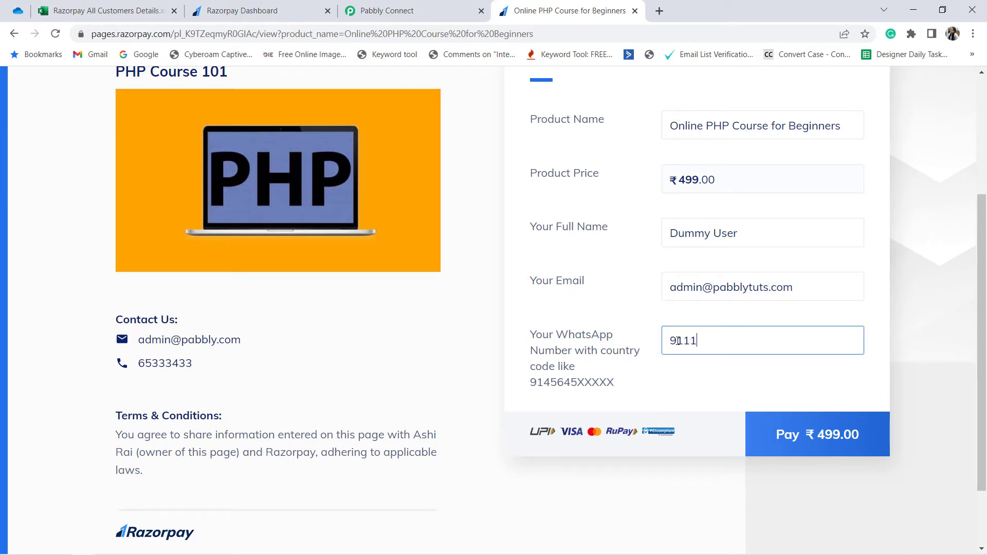
type("9111111111")
left_click(810, 446)
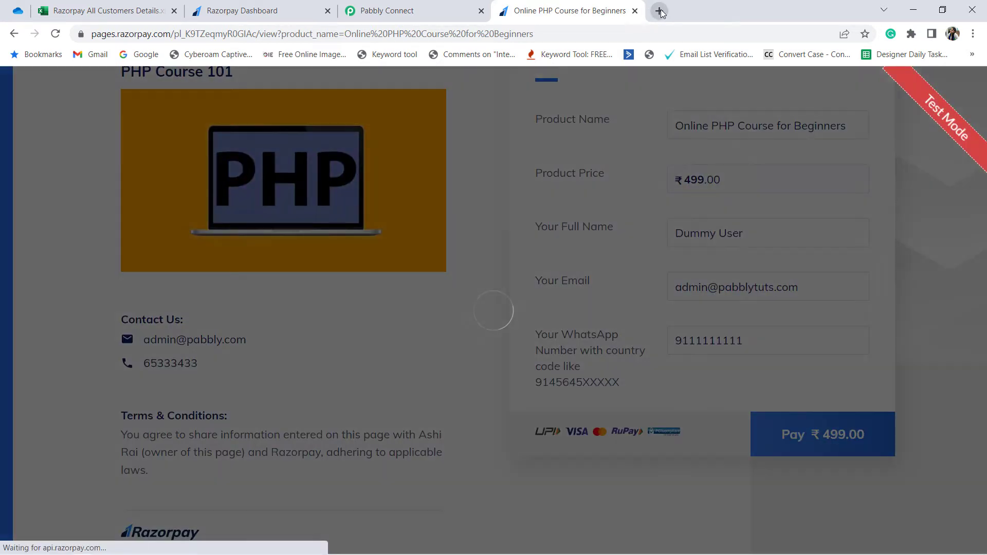
Step: Search Google for "test card razorpay" in a new tab and open the Razorpay Docs page on test cards
left_click(659, 12)
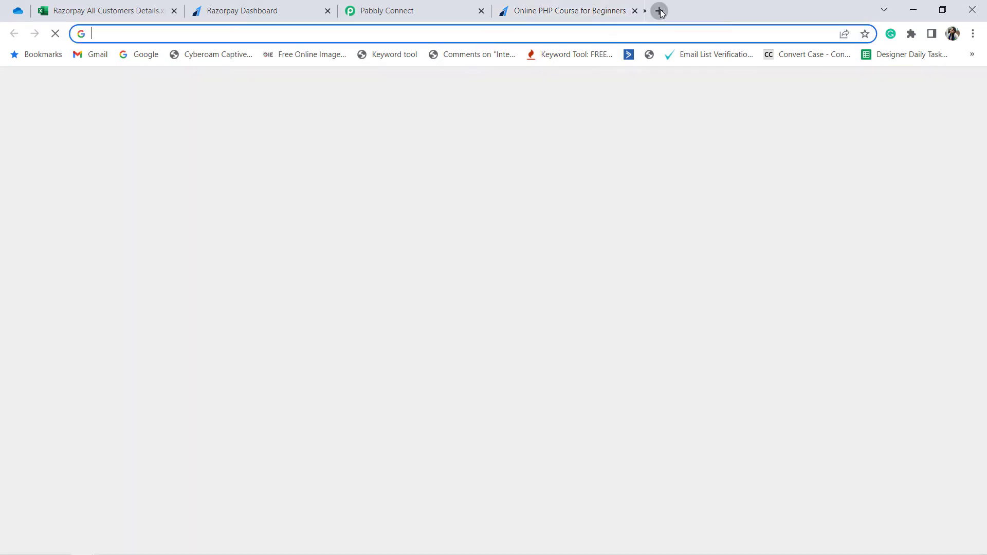
type("test ")
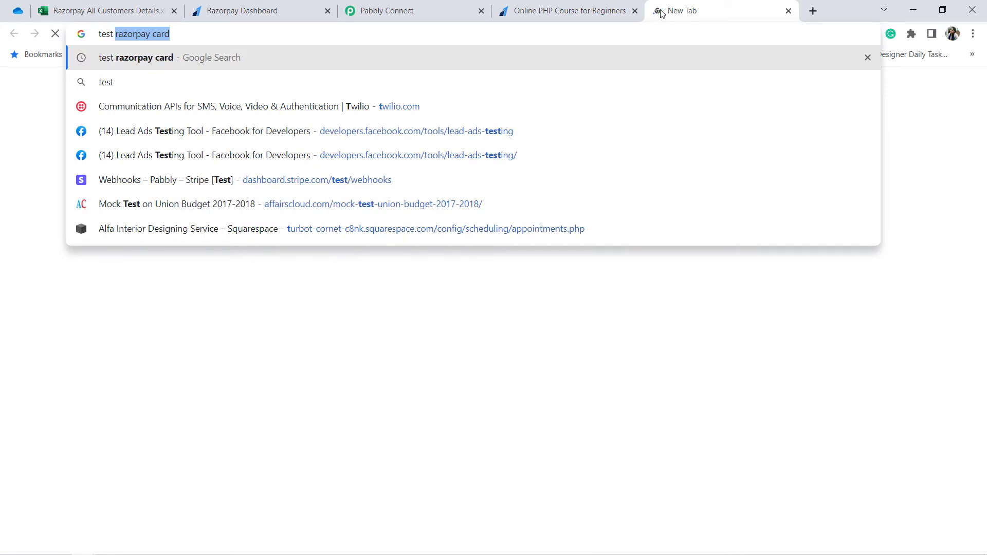
type("card ra")
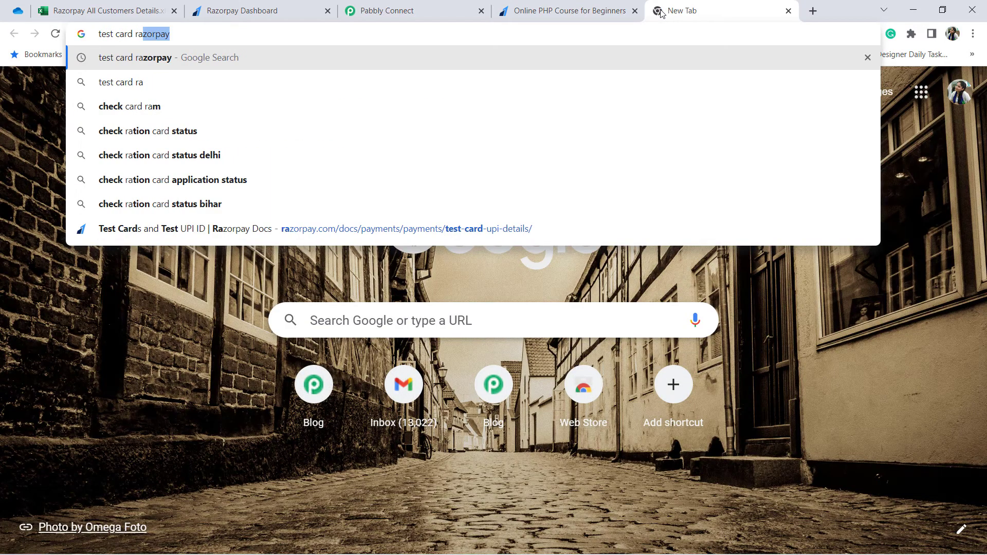
key("Return")
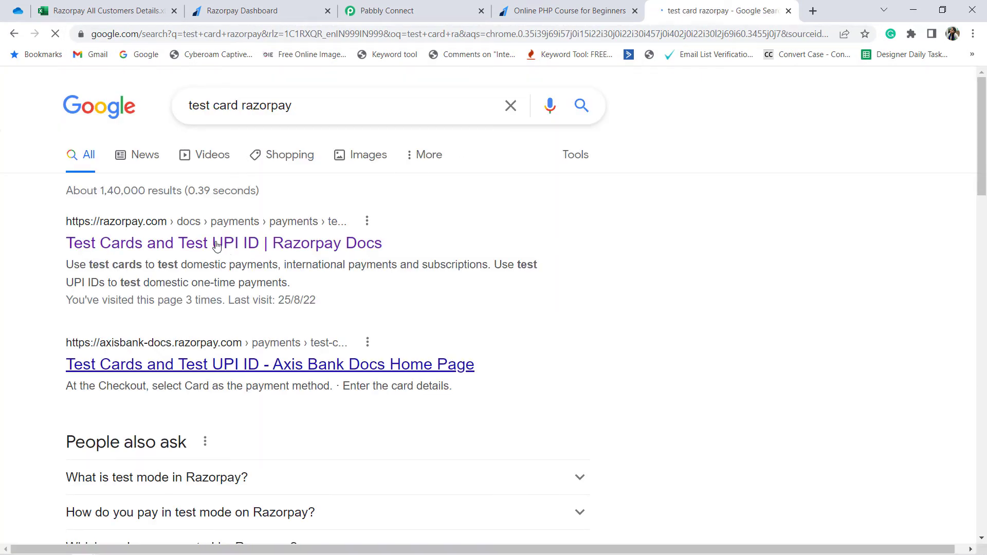
left_click(214, 250)
Step: Return to the course payment page and choose Card as the payment method in the checkout
left_click(573, 9)
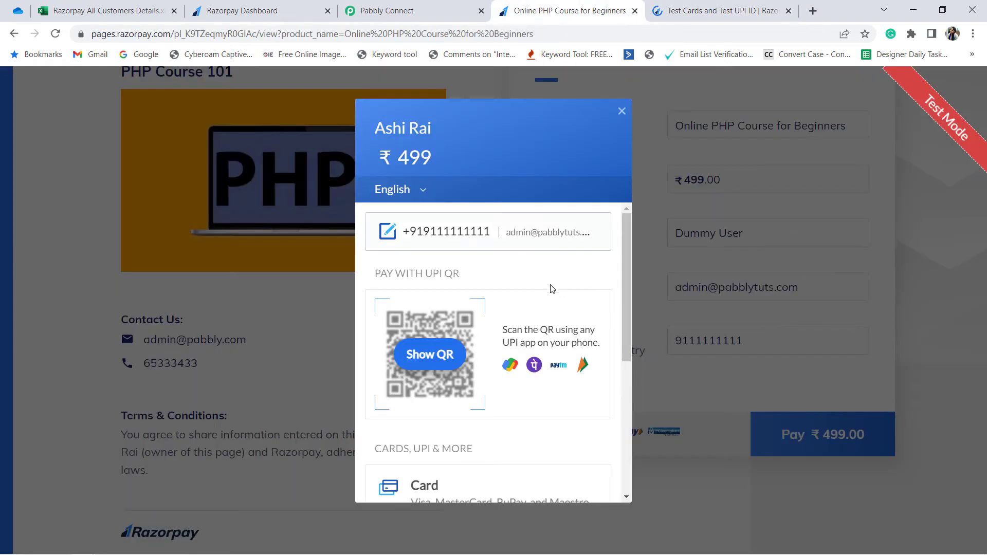
scroll(493, 392, "down", 5)
scroll(437, 298, "up", 1)
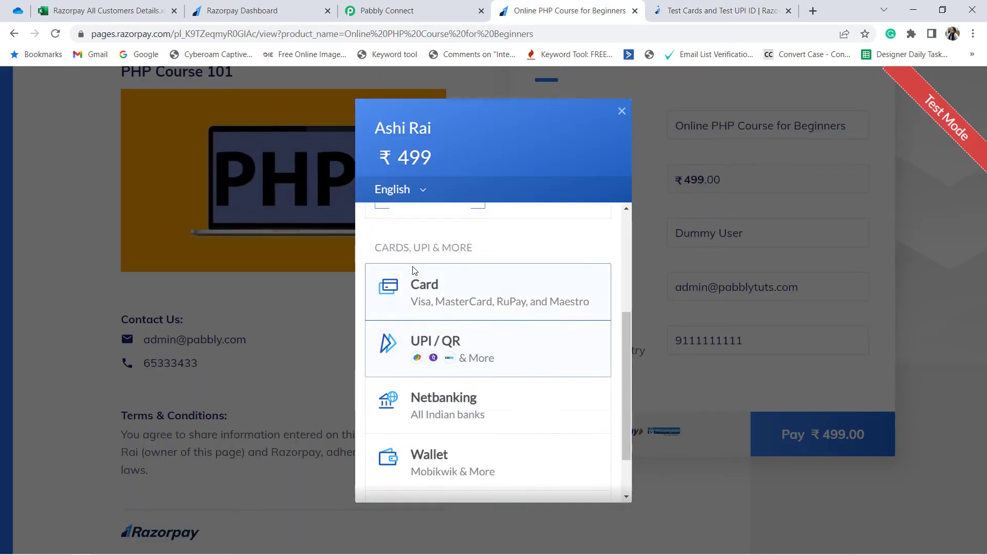
left_click(440, 303)
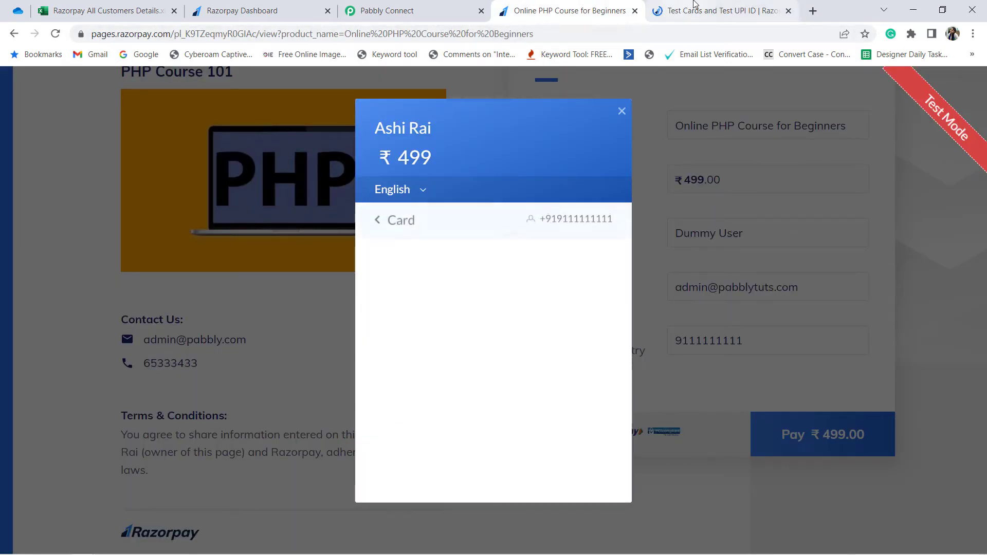
Step: Copy the domestic Mastercard test card number from Razorpay Docs into the checkout's Card Number field, skipping saved cards
left_click(664, 11)
scroll(429, 348, "down", 13)
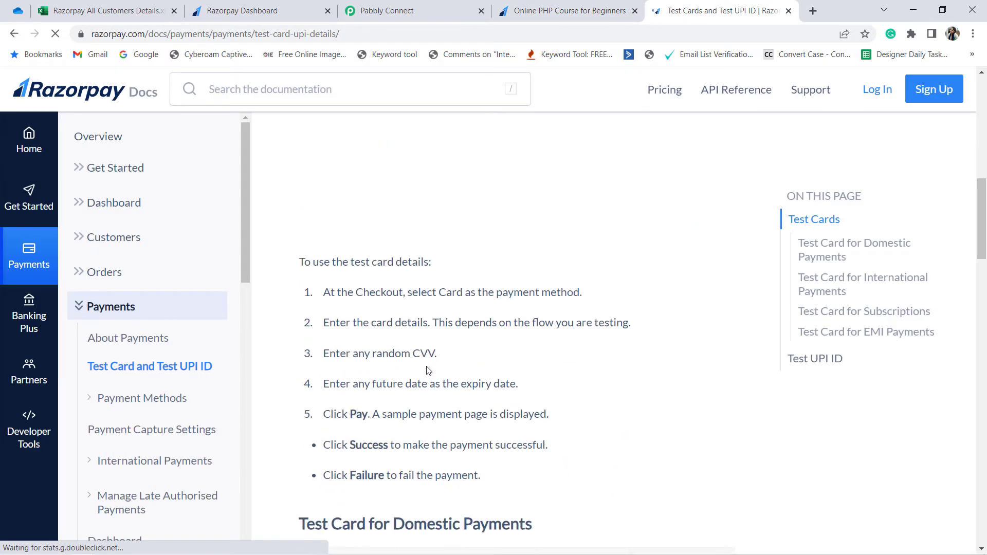
scroll(455, 369, "down", 3)
triple_click(455, 263)
key("ctrl+c")
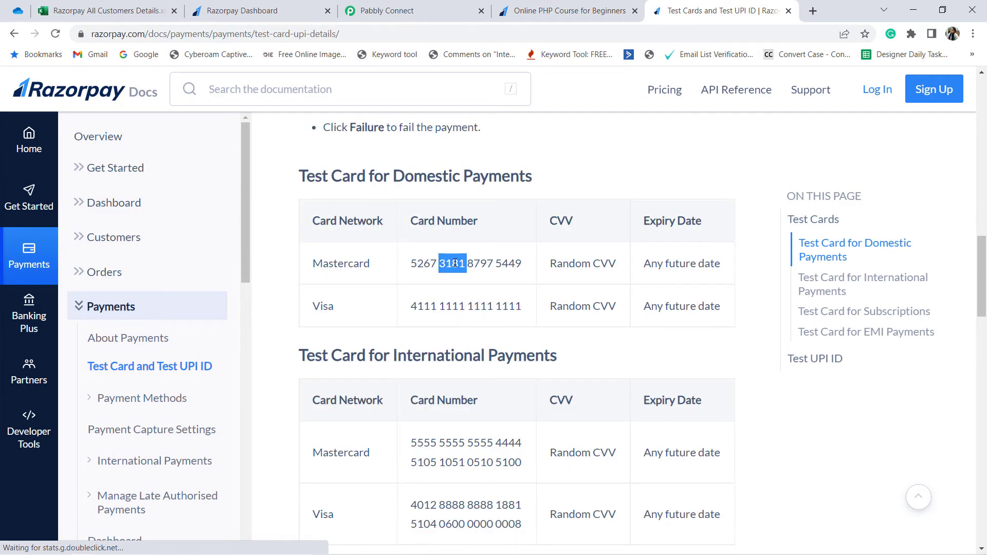
left_click(507, 10)
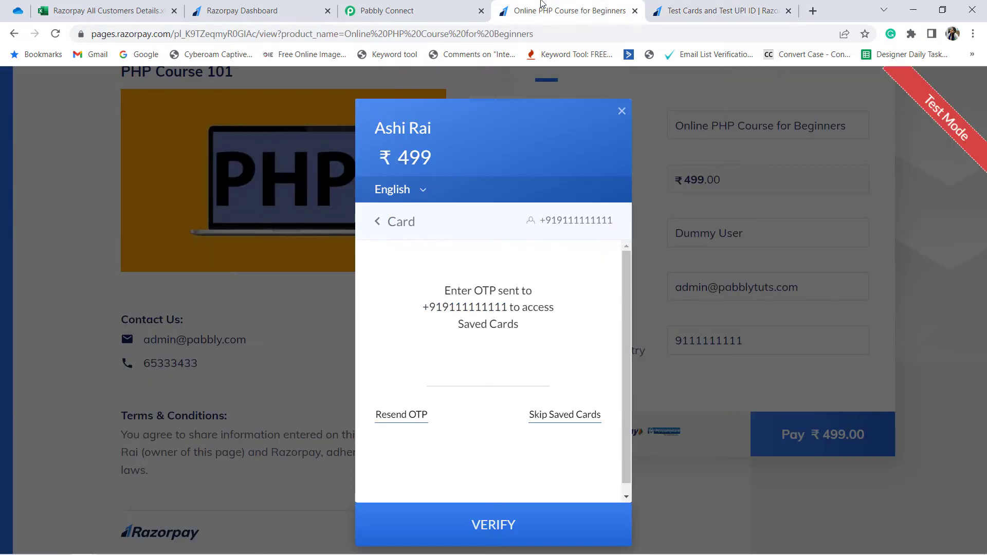
left_click(549, 417)
key("ctrl+v")
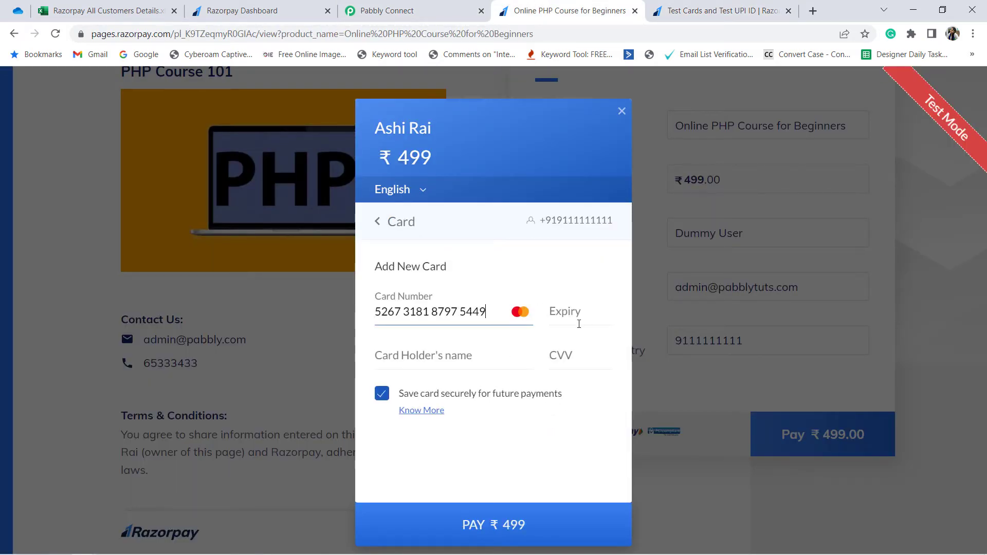
Step: Set the card expiry to 12/29 and fill in the card holder's name and CVV
left_click(565, 311)
type("12")
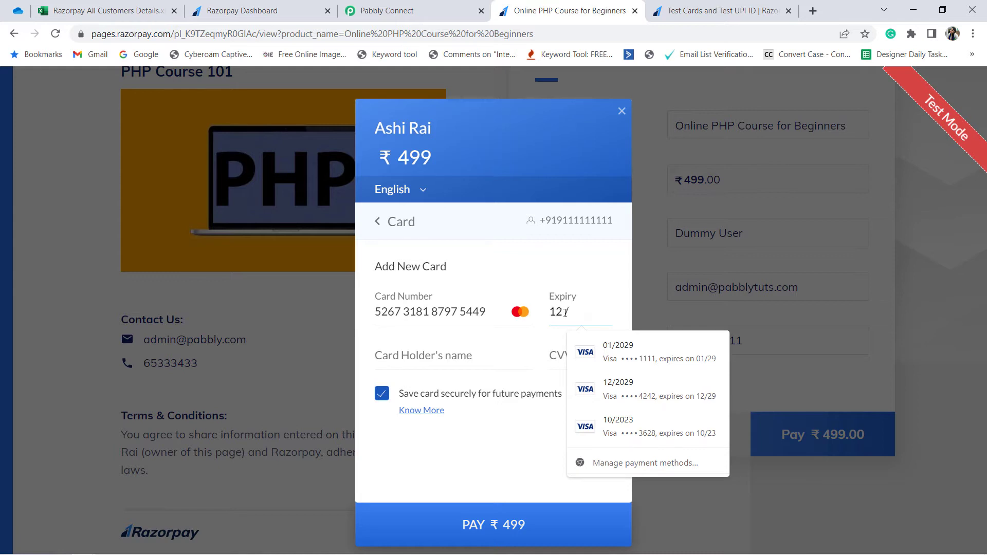
type("29")
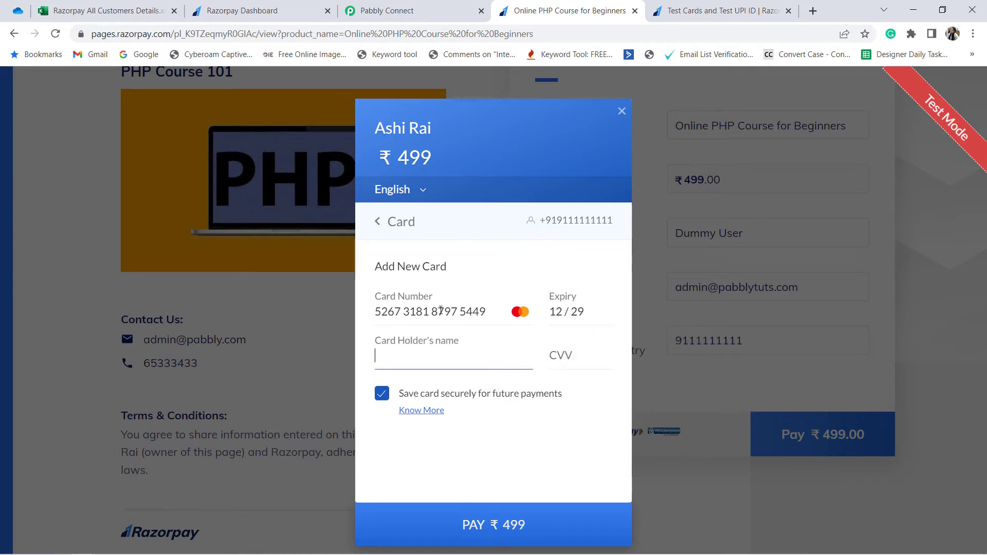
type("Dummy")
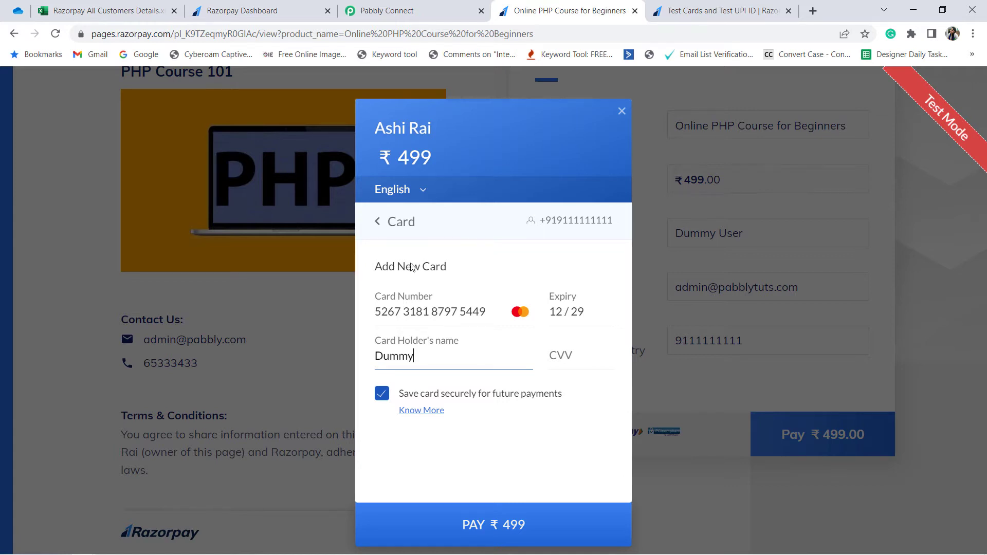
left_click(578, 357)
type("12")
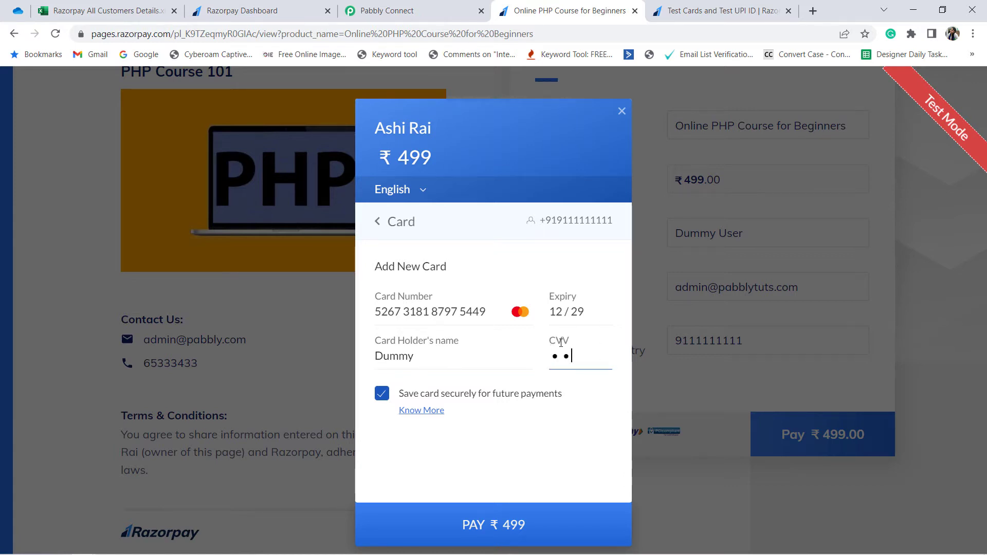
type("3")
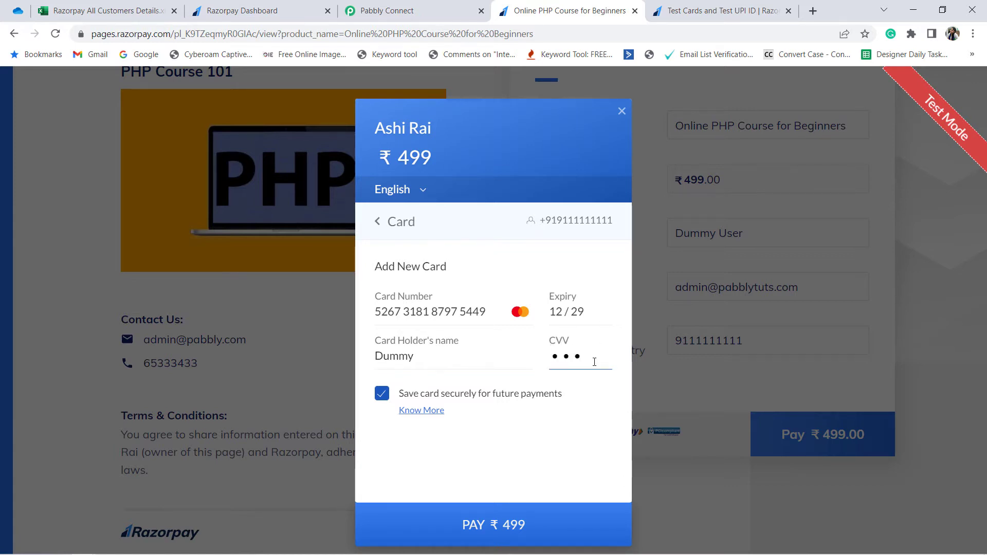
Step: Submit the ₹ 499 card payment and choose Success on the demo bank page
left_click(511, 535)
left_click(548, 418)
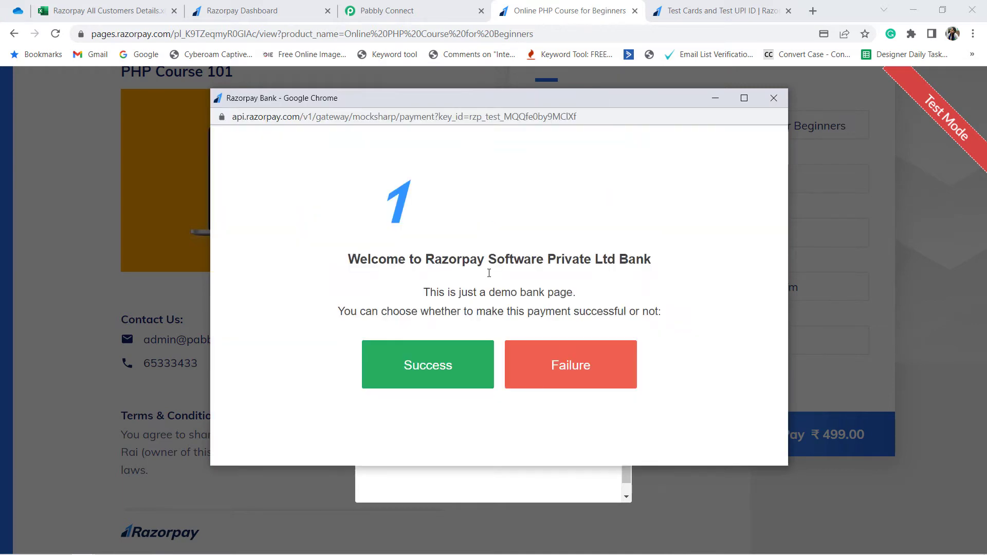
left_click(426, 375)
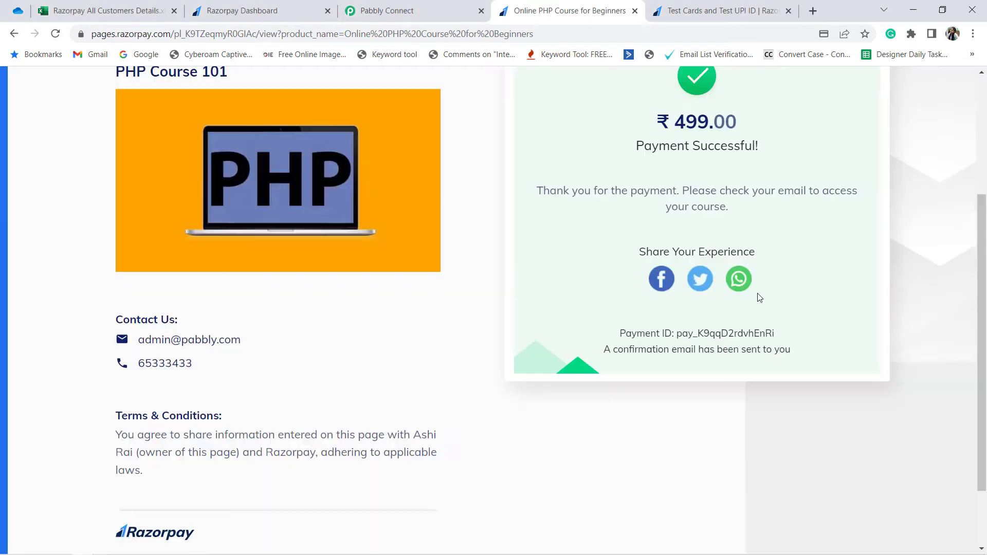
Step: Switch to the Pabbly Connect workflow and review the Razorpay trigger's setup and captured webhook response
left_click(432, 9)
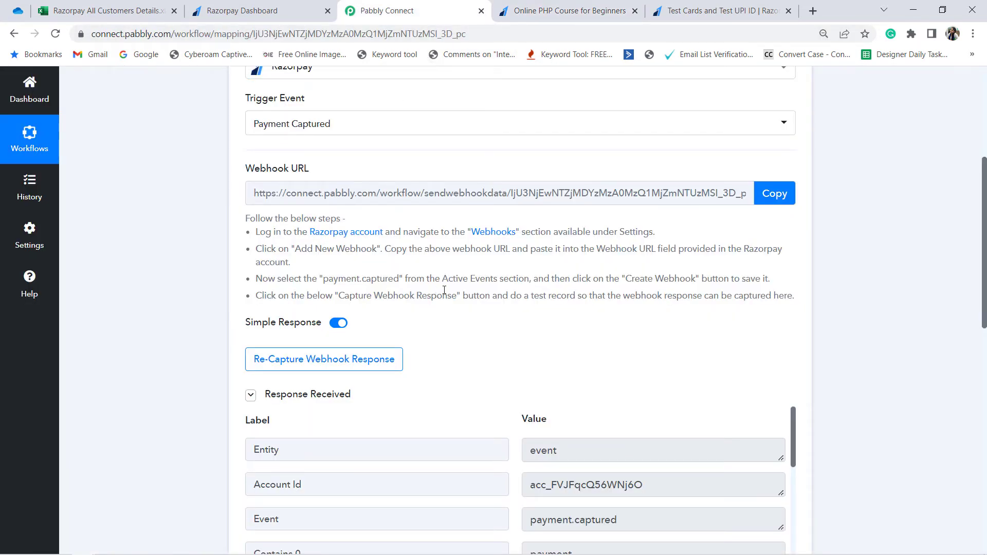
scroll(444, 290, "down", 2)
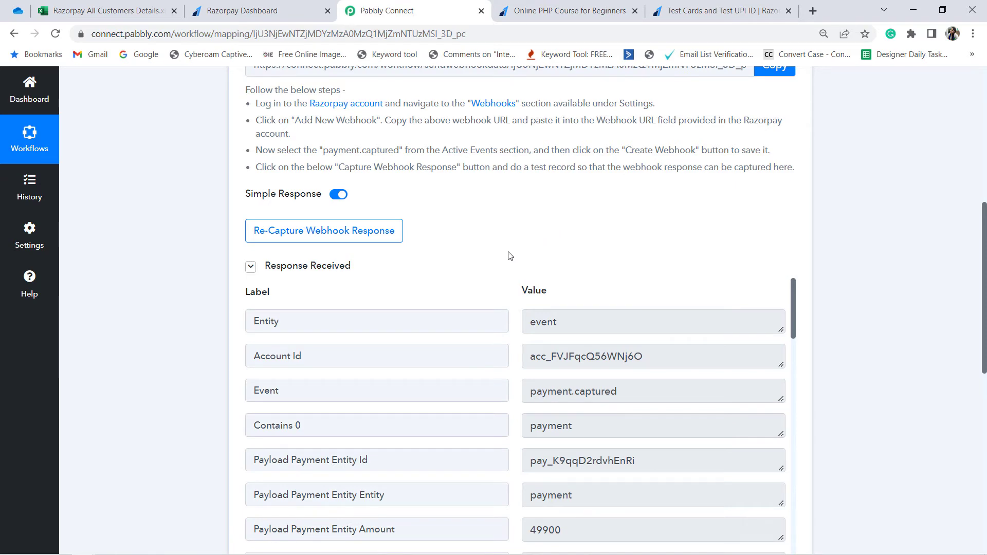
scroll(510, 255, "up", 3)
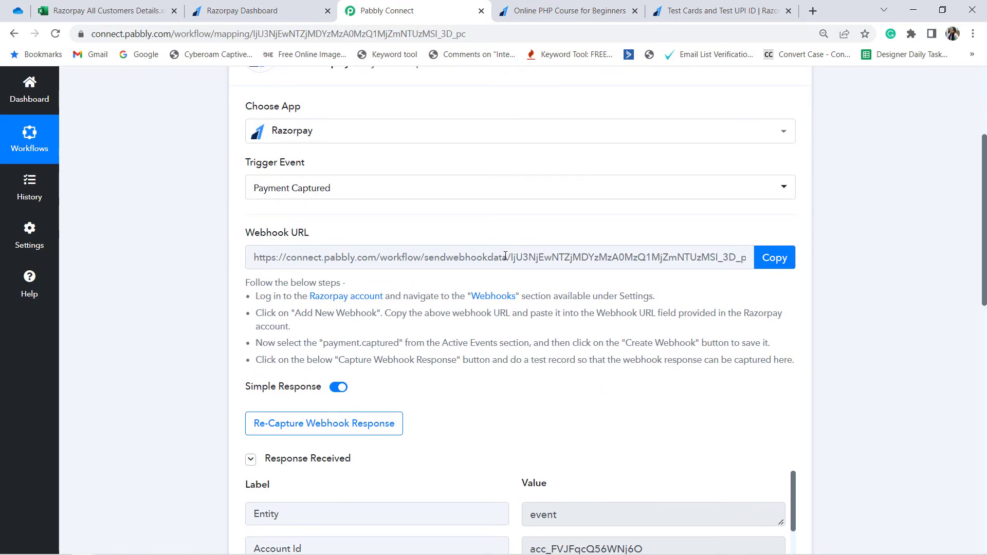
scroll(465, 252, "up", 2)
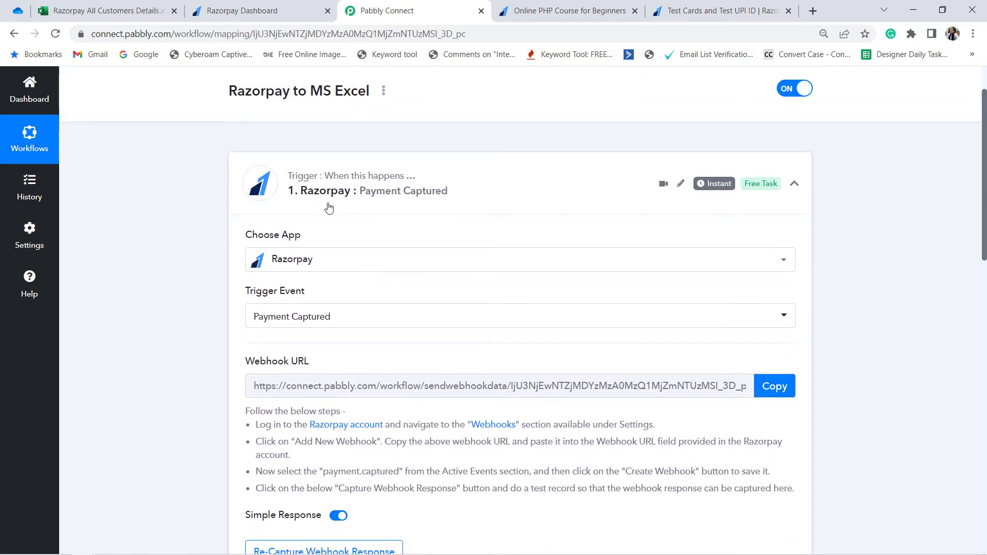
scroll(187, 209, "up", 1)
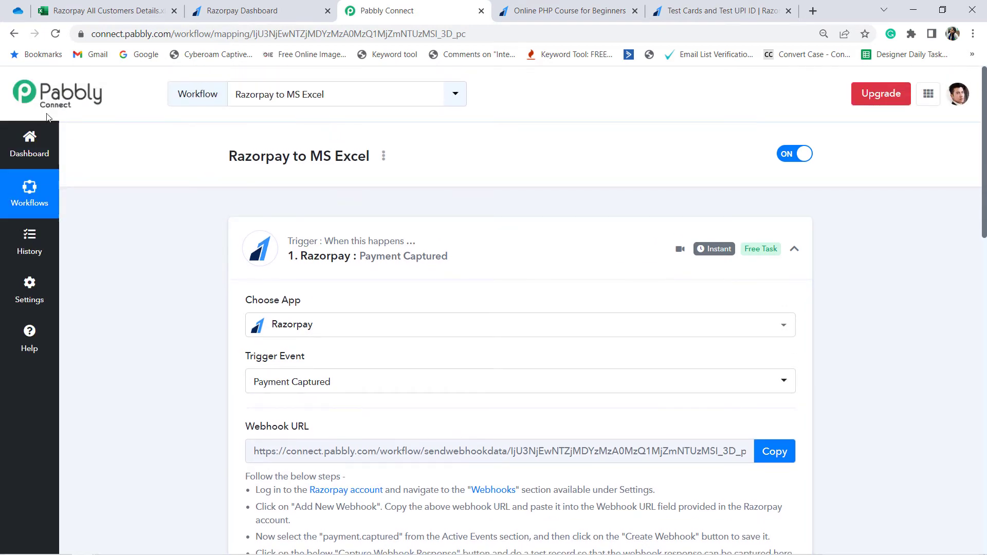
scroll(341, 315, "down", 2)
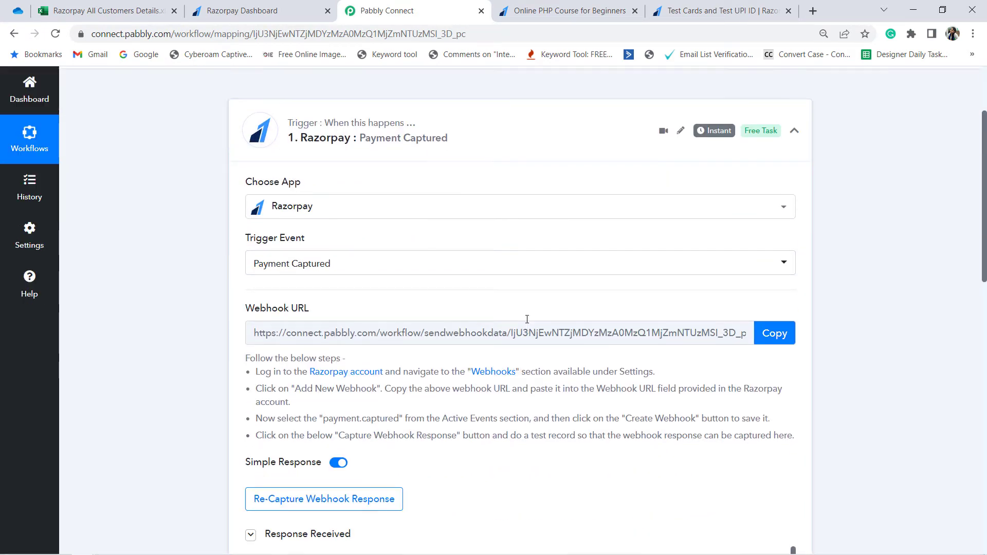
scroll(526, 319, "down", 6)
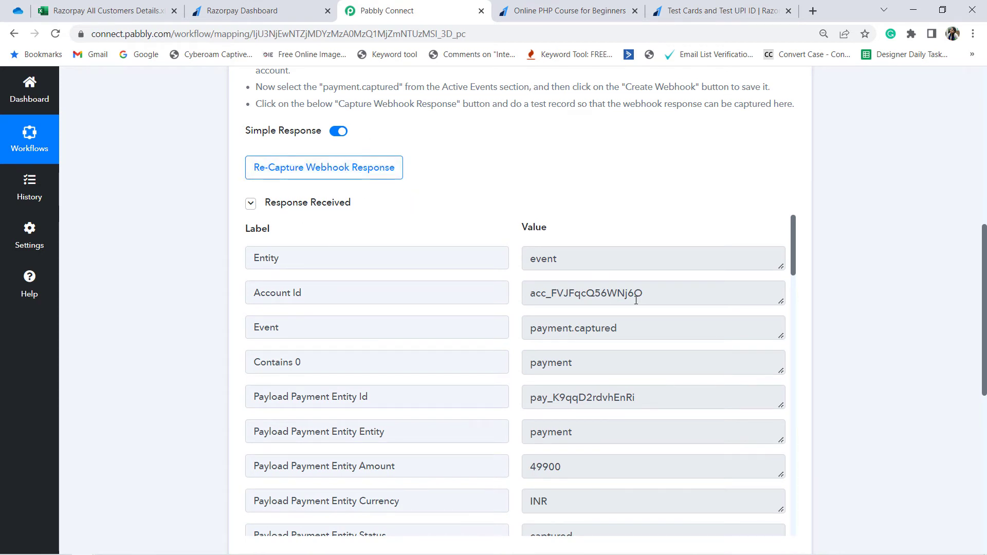
Step: Examine the payment amount, currency, card name, email, contact and product name fields in the captured Razorpay response
scroll(581, 327, "down", 3)
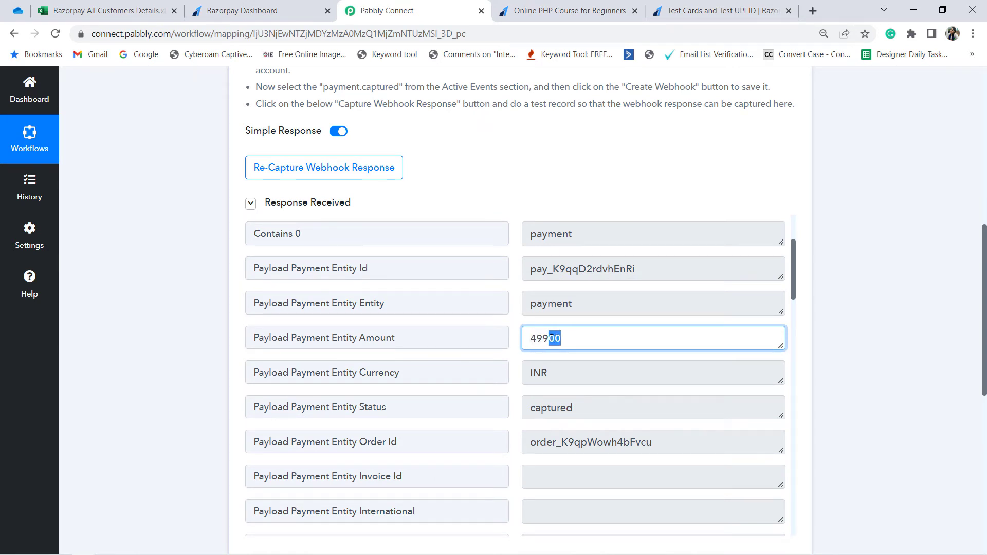
double_click(563, 371)
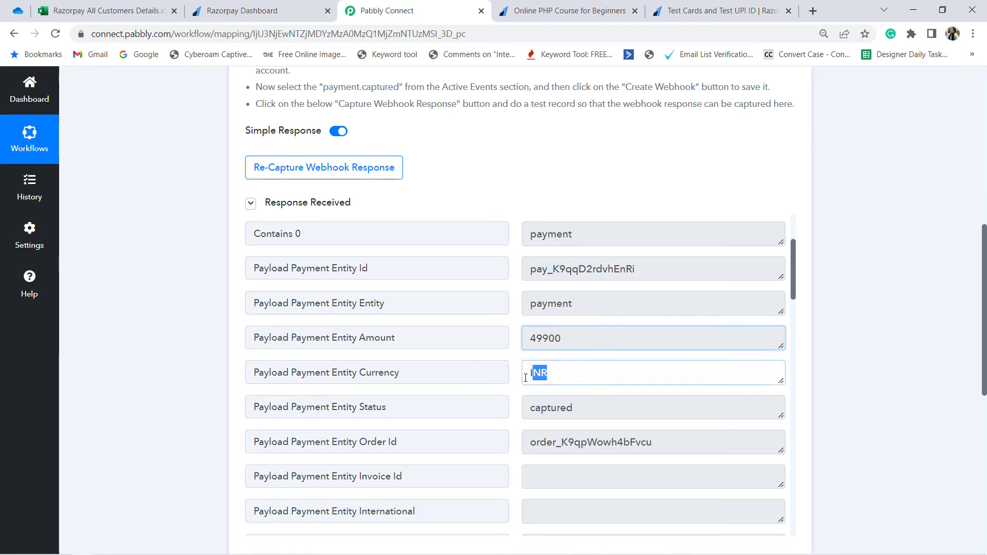
scroll(563, 371, "down", 6)
scroll(564, 372, "down", 2)
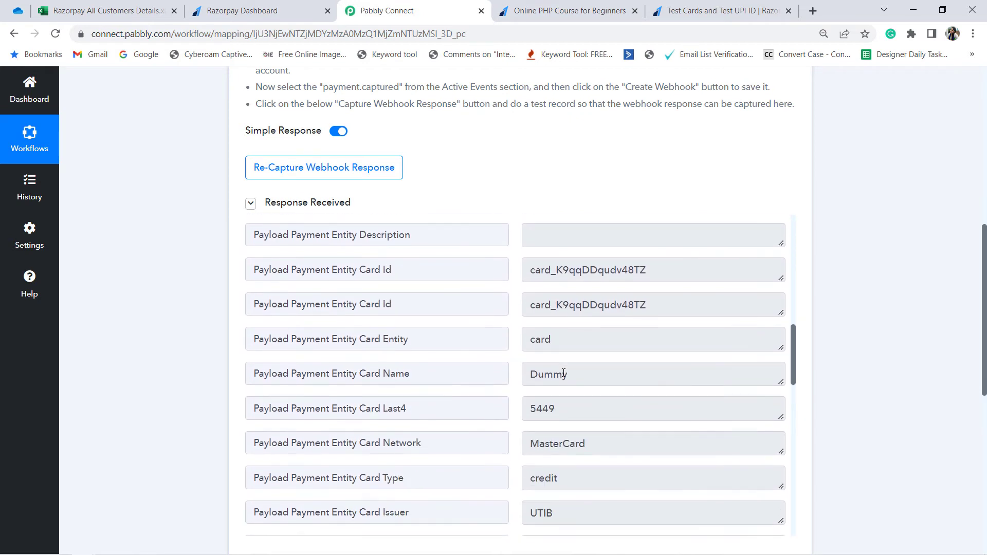
left_click_drag(566, 370, 530, 371)
scroll(563, 360, "down", 7)
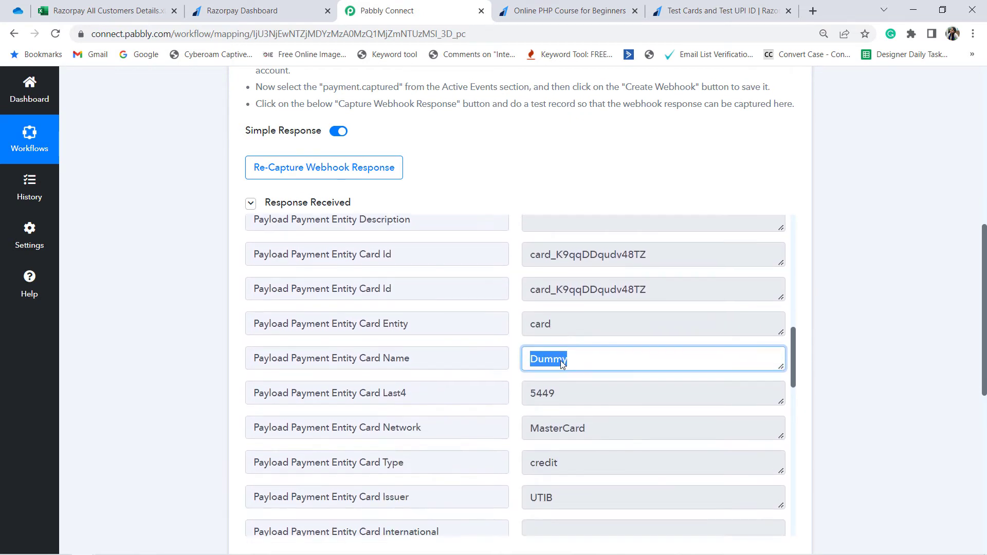
scroll(564, 361, "down", 1)
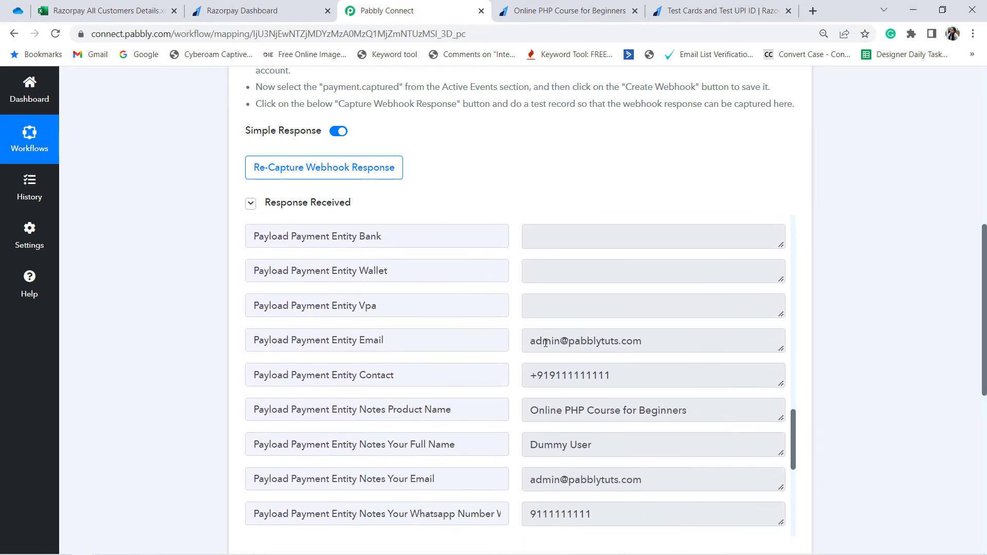
left_click_drag(542, 341, 627, 343)
left_click_drag(549, 376, 614, 377)
left_click_drag(551, 410, 651, 412)
left_click_drag(553, 444, 632, 485)
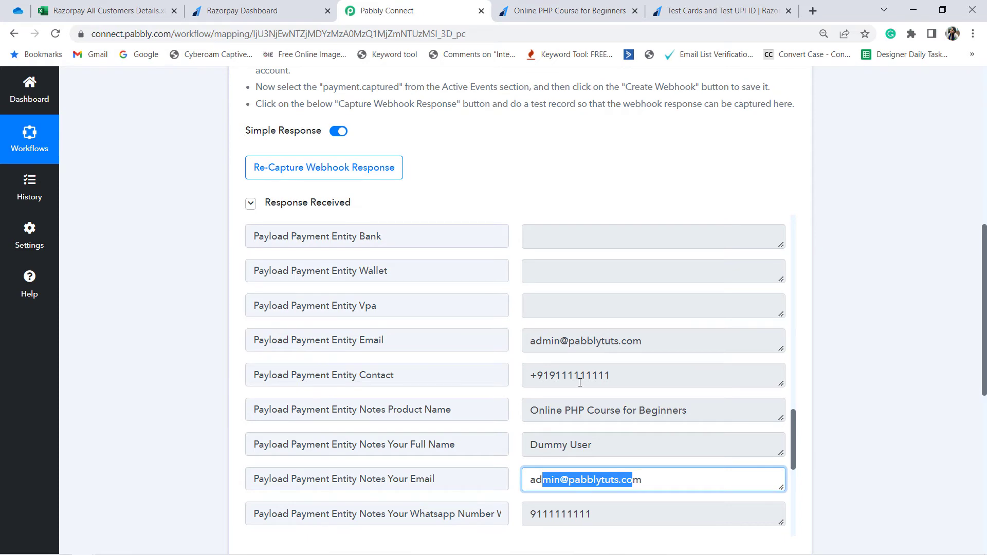
scroll(580, 382, "down", 1)
left_click(186, 355)
Step: Set the workflow's second step to Microsoft Excel with the action event Add Row To Worksheet
scroll(186, 355, "down", 4)
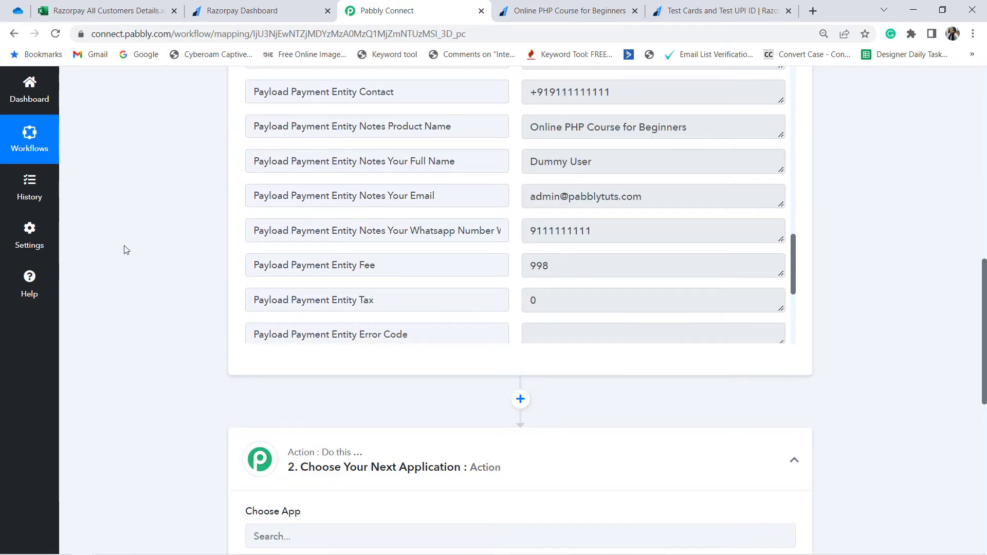
scroll(124, 250, "down", 5)
left_click(293, 273)
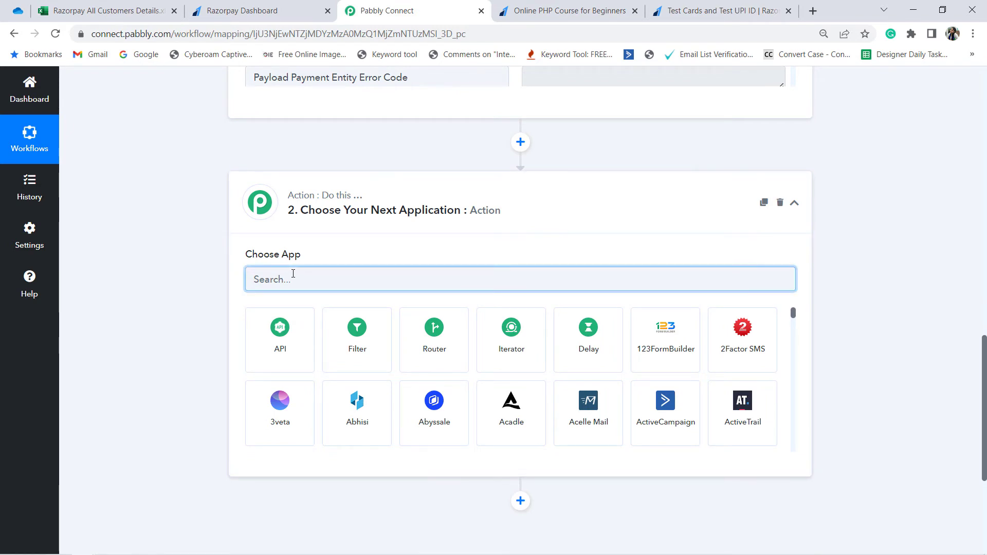
type("miscr")
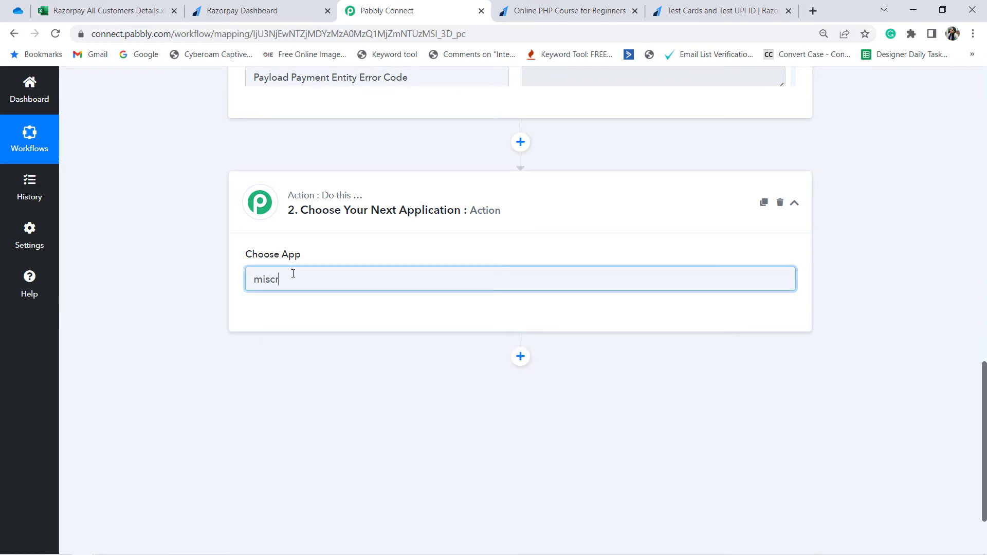
key("BackSpace")
key("BackSpace")
type("cro")
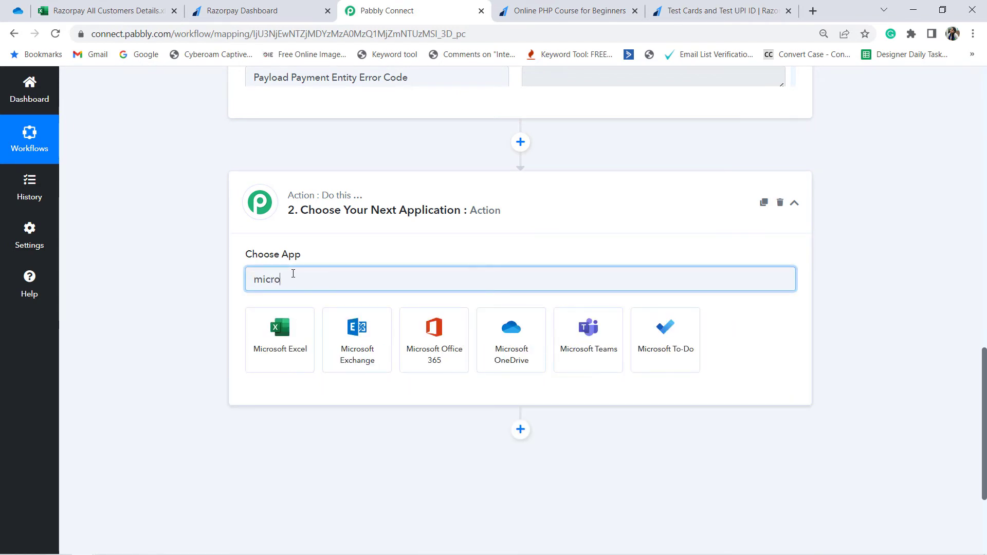
left_click(272, 327)
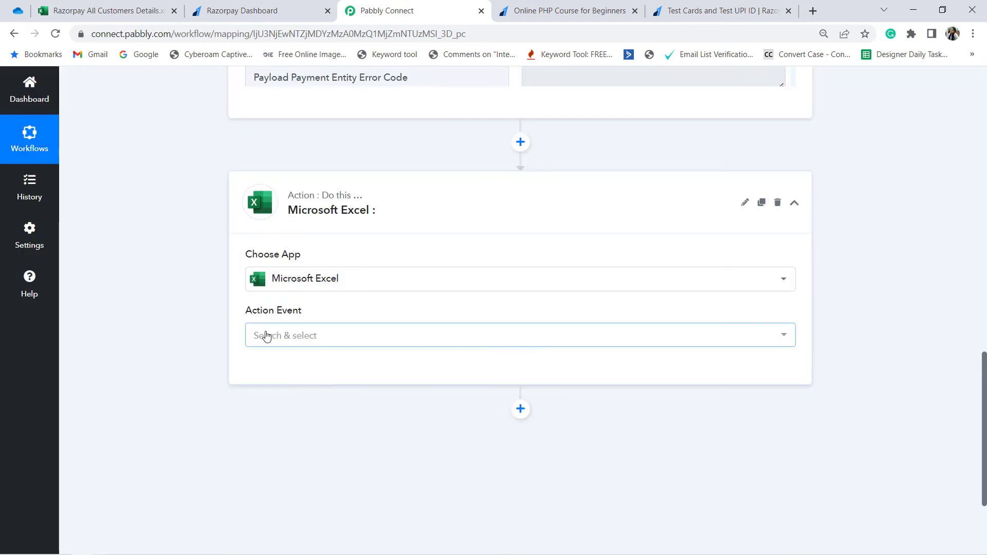
left_click(264, 338)
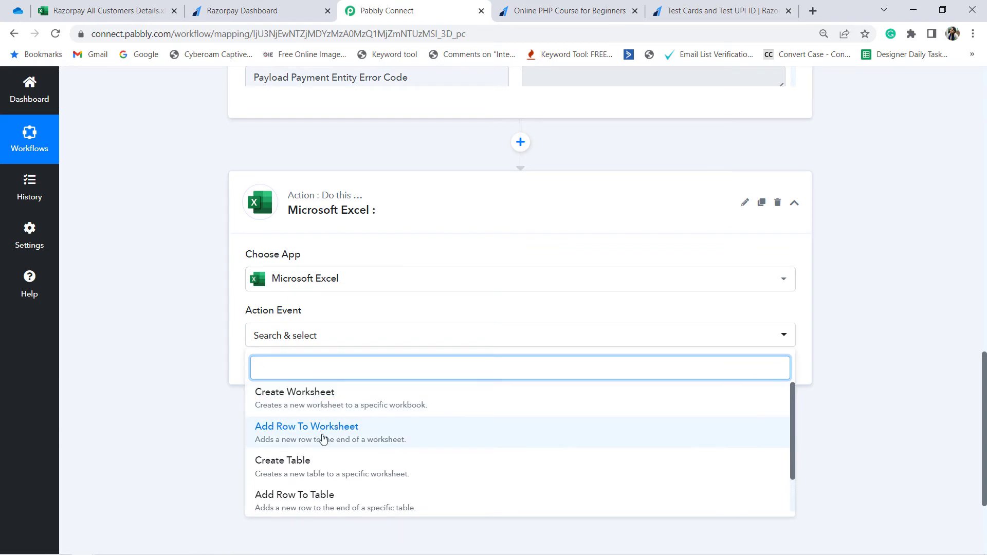
left_click(354, 437)
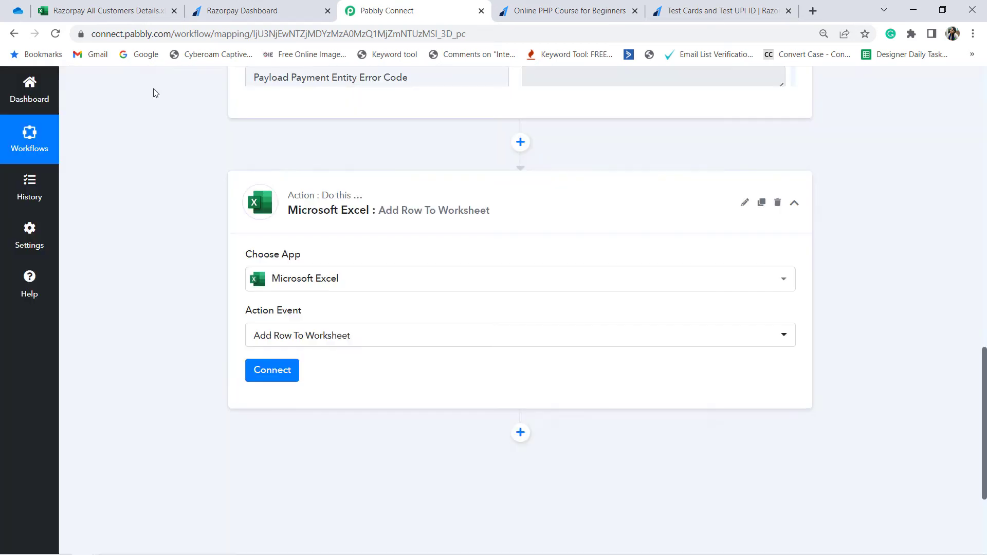
Step: Switch to the Razorpay All Customers Details workbook and examine its column headers and the rows beneath them
left_click(79, 9)
left_click(196, 279)
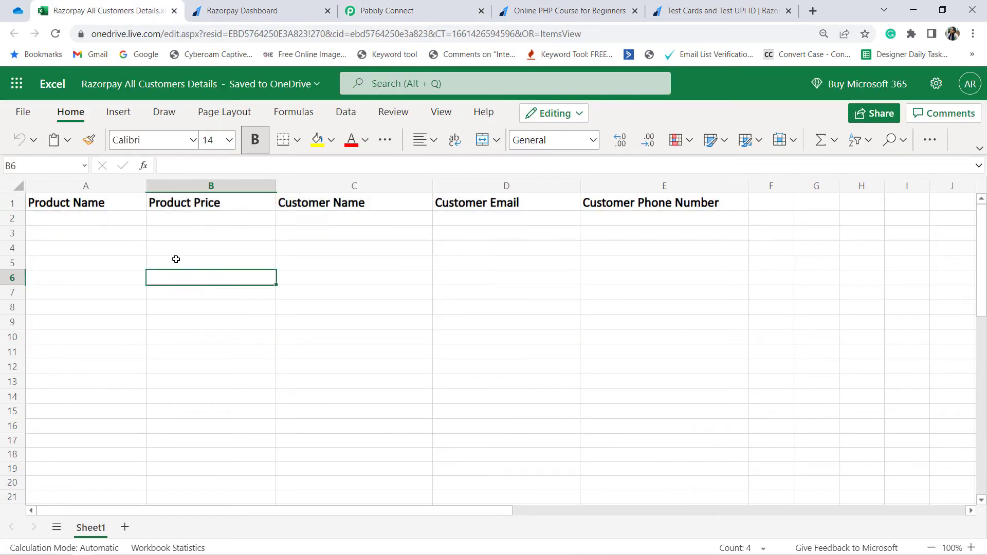
left_click_drag(112, 217, 702, 311)
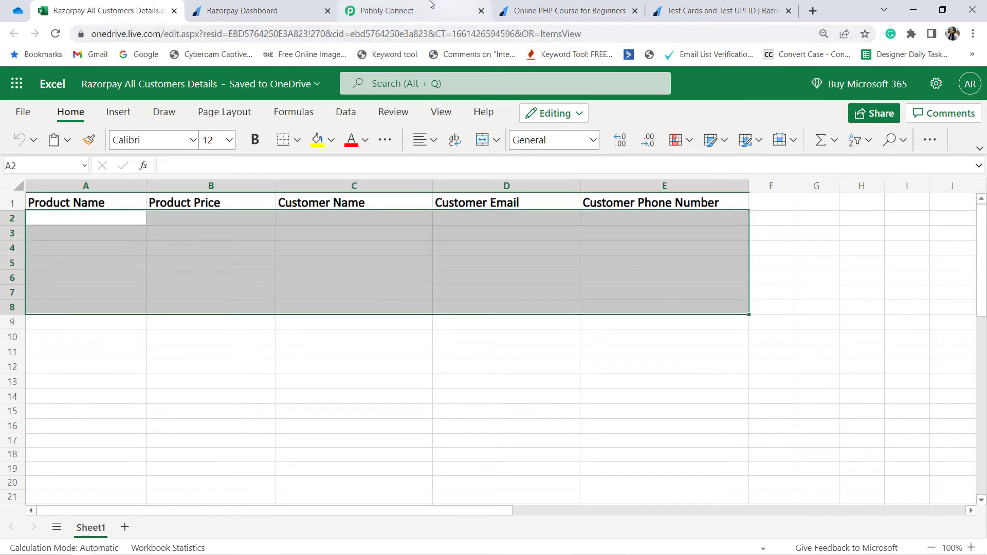
Step: Return to Pabbly Connect, add a new Microsoft Excel connection and authorize Pabbly Connect's access to the Microsoft account
left_click(387, 11)
left_click(263, 371)
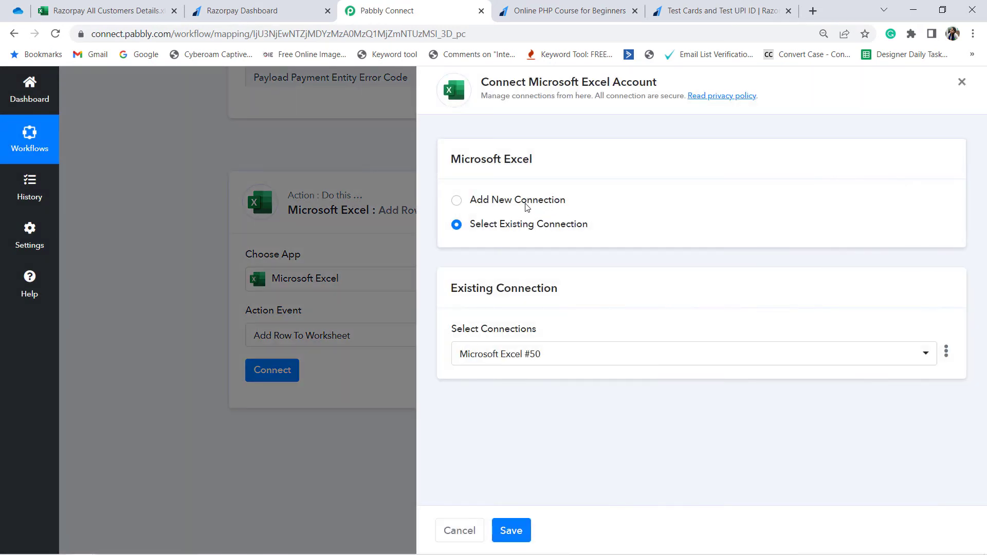
left_click(526, 206)
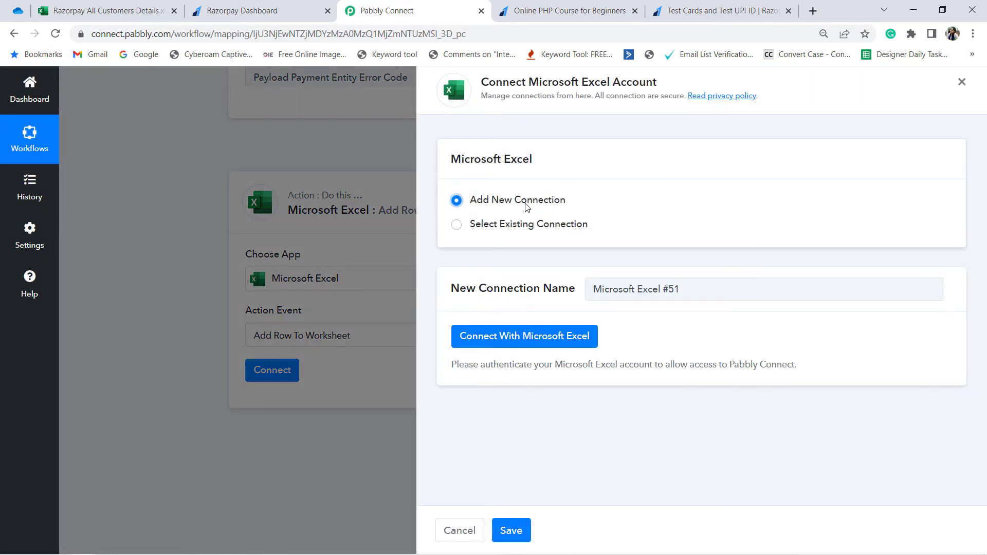
left_click(525, 336)
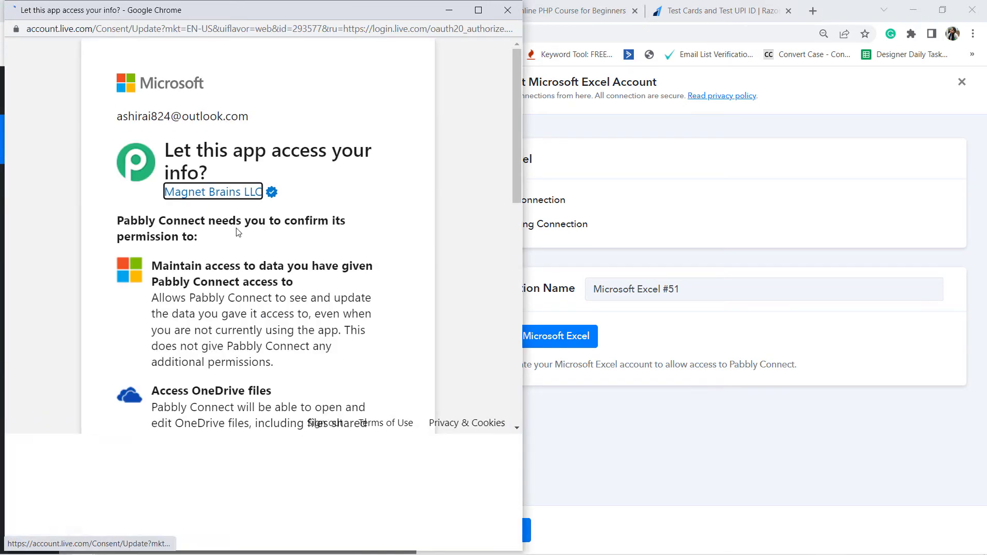
scroll(252, 379, "down", 10)
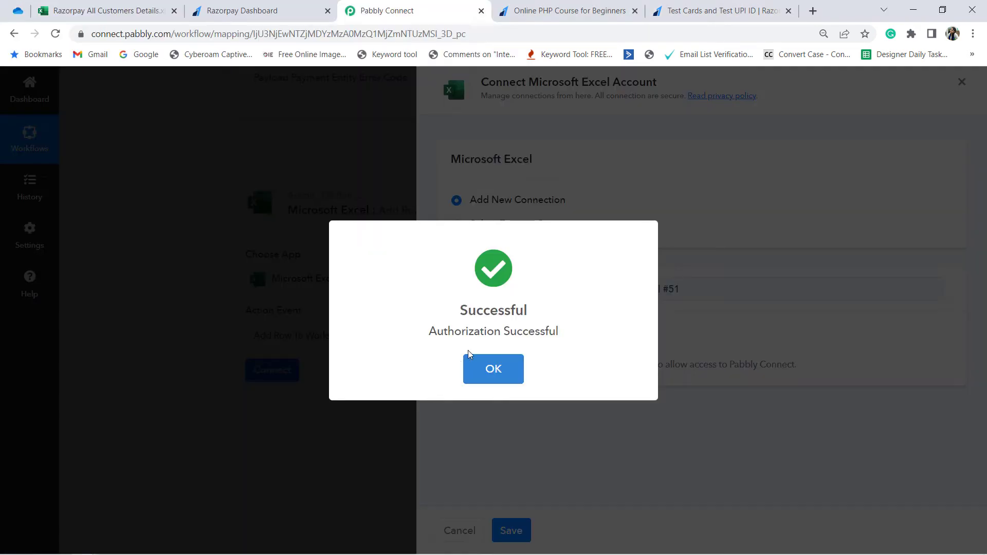
left_click(470, 358)
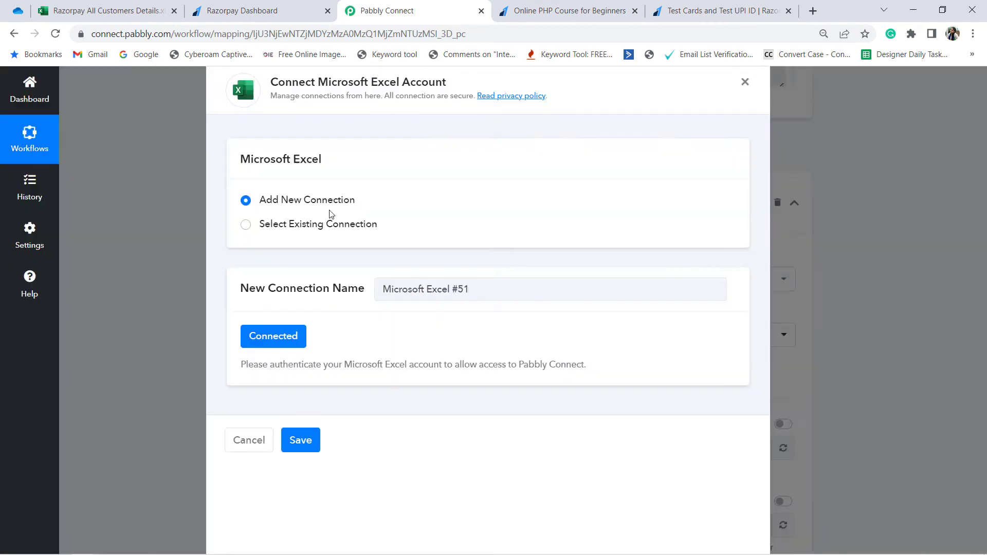
Step: Check the Razorpay All Customers Details workbook's name in OneDrive and Excel, moving the Pabbly Connect browser tab beside the Excel one
scroll(313, 268, "down", 4)
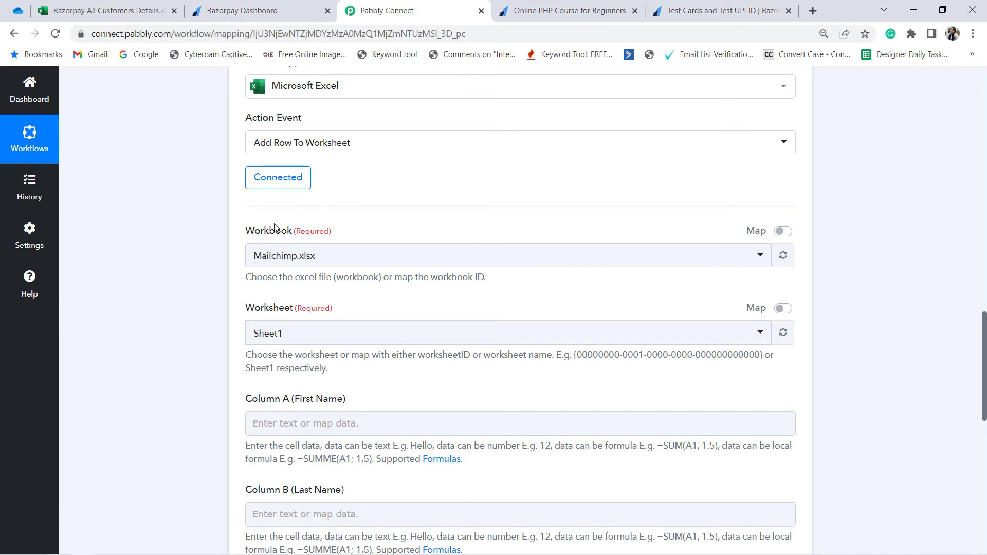
left_click(255, 255)
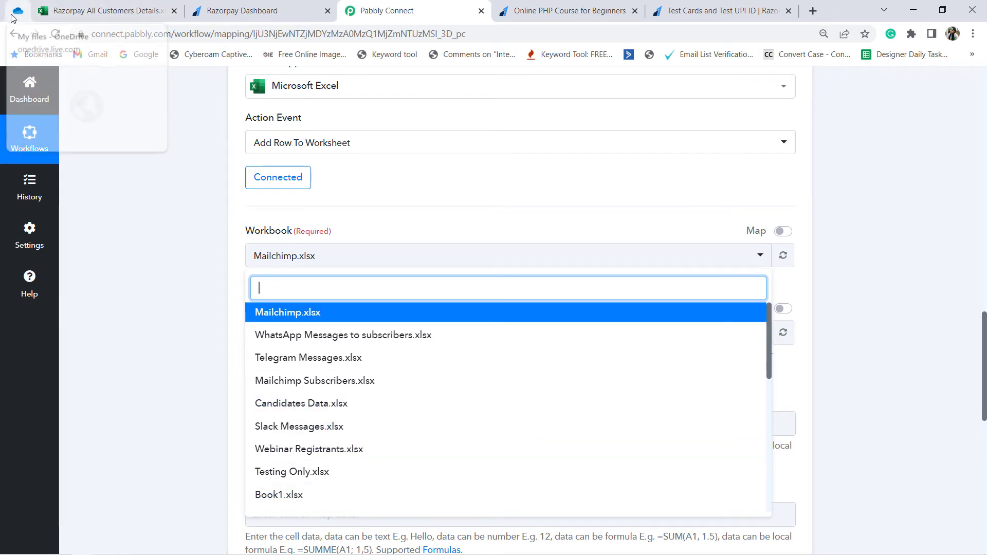
left_click(27, 8)
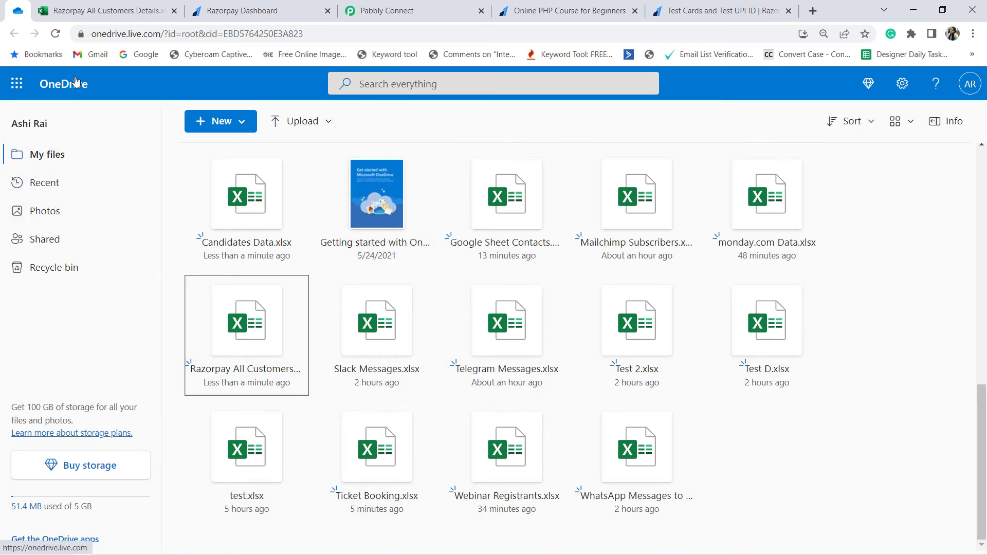
left_click(252, 8)
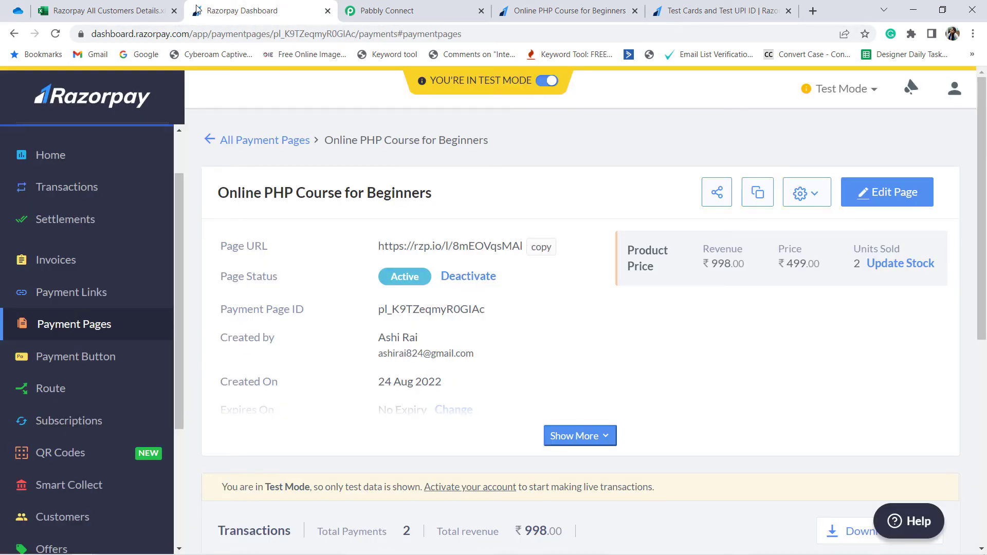
left_click_drag(391, 11, 286, 39)
left_click(103, 10)
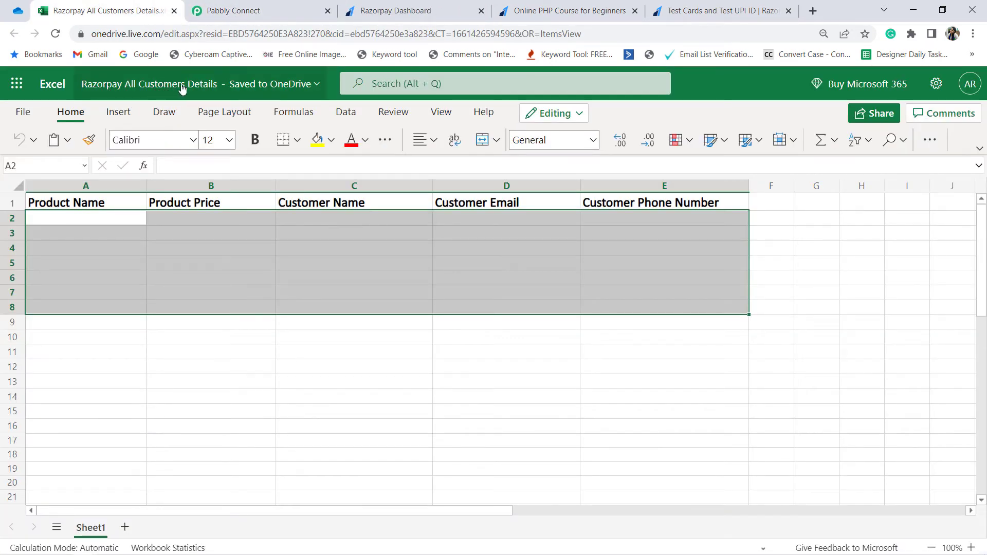
Step: Return to Pabbly Connect and select Razorpay All Customers Details.xlsx as the Excel action's workbook
left_click(246, 8)
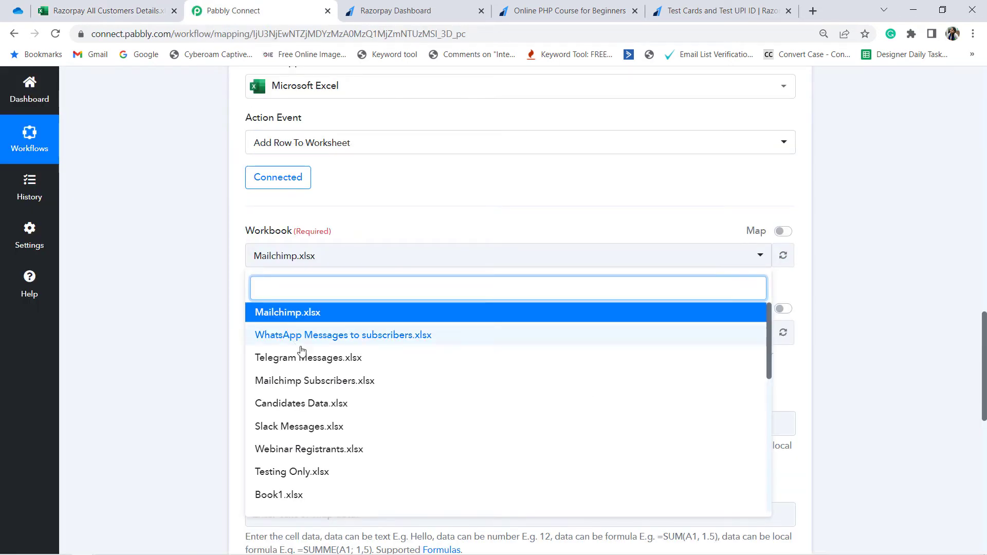
scroll(317, 406, "down", 2)
scroll(317, 406, "down", 6)
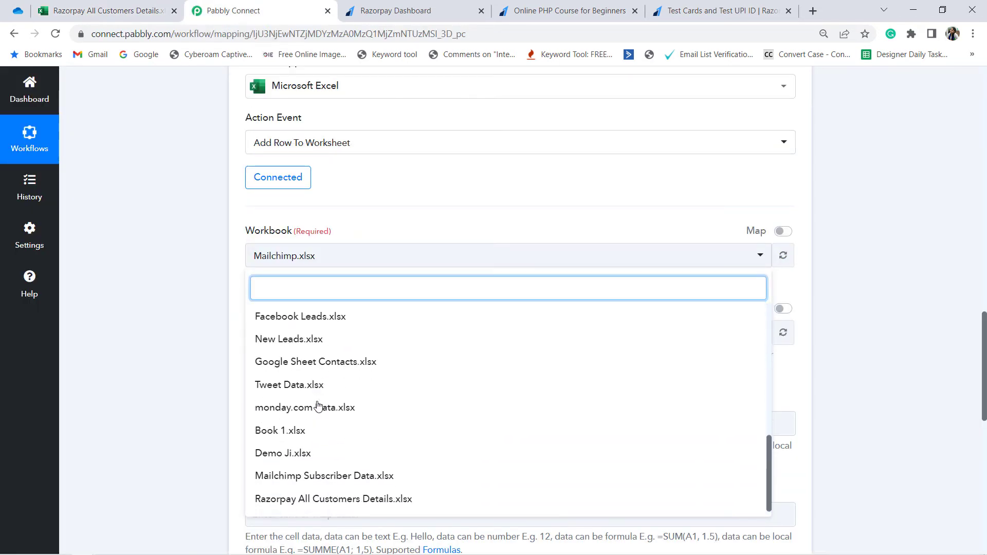
left_click(326, 499)
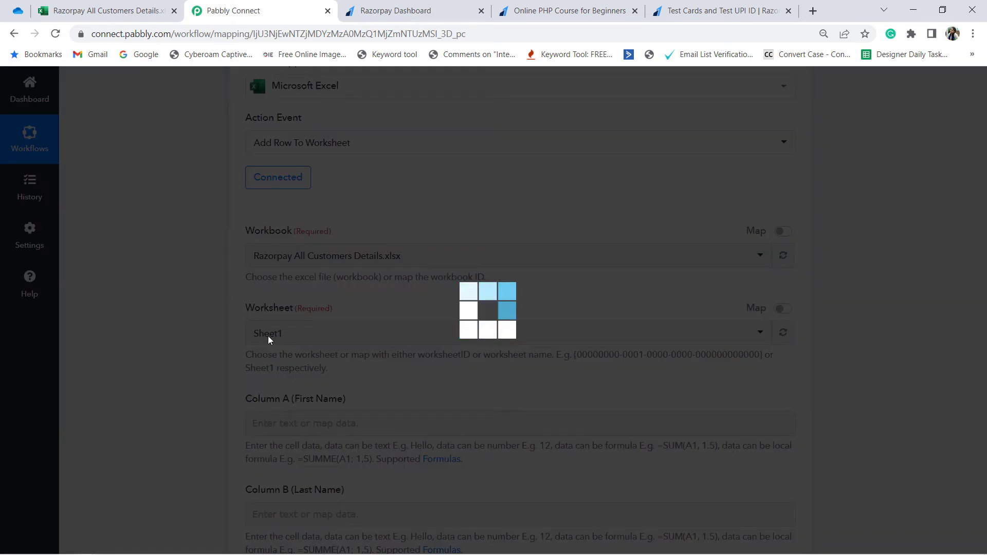
Step: Compare the column headers in the Razorpay All Customers Details workbook with the column fields of Pabbly Connect's Excel action
left_click(103, 11)
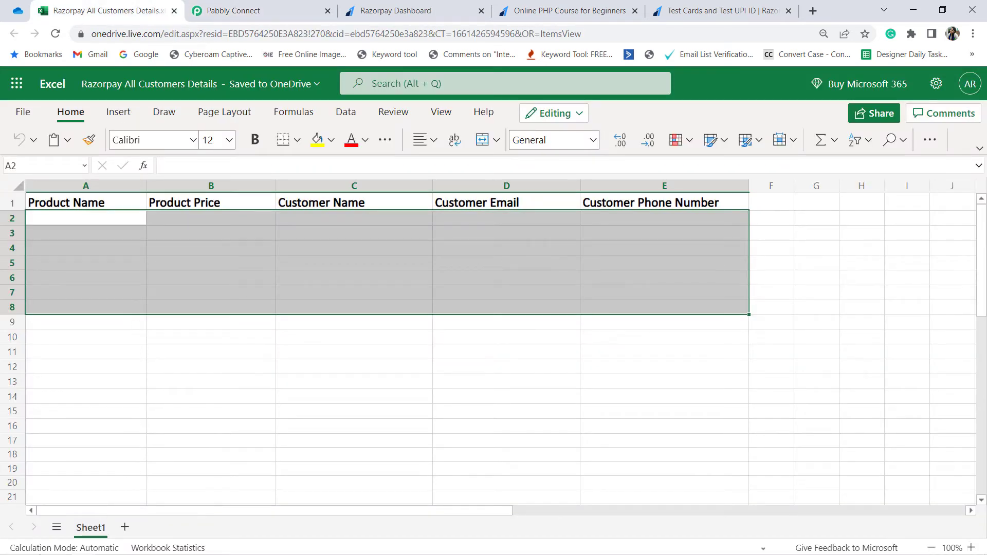
left_click(227, 16)
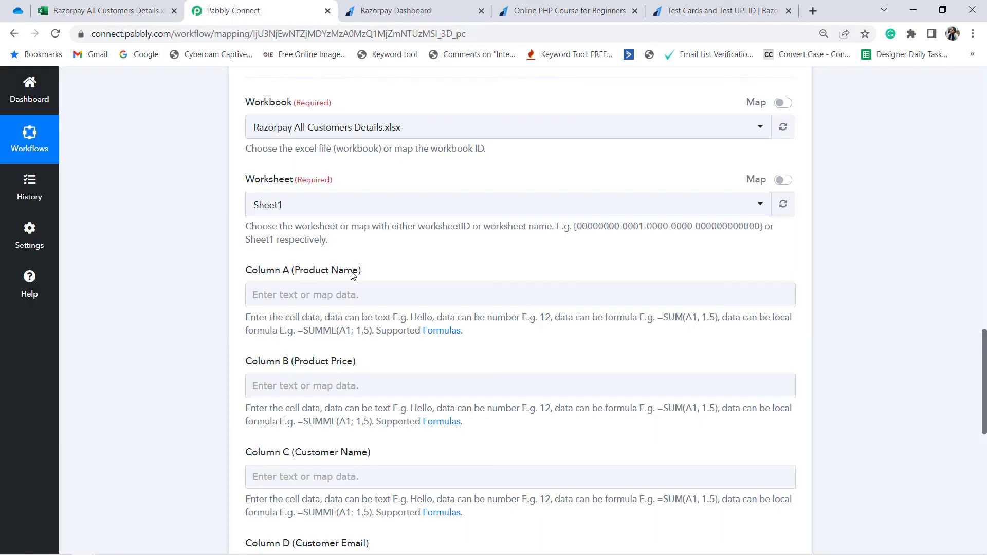
scroll(357, 269, "down", 3)
scroll(318, 383, "down", 4)
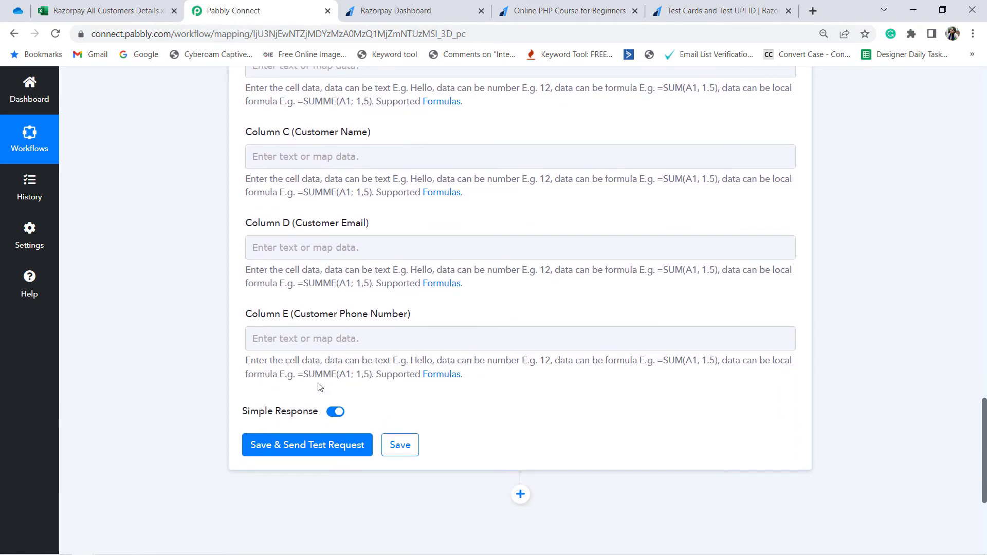
scroll(315, 211, "up", 3)
left_click(108, 11)
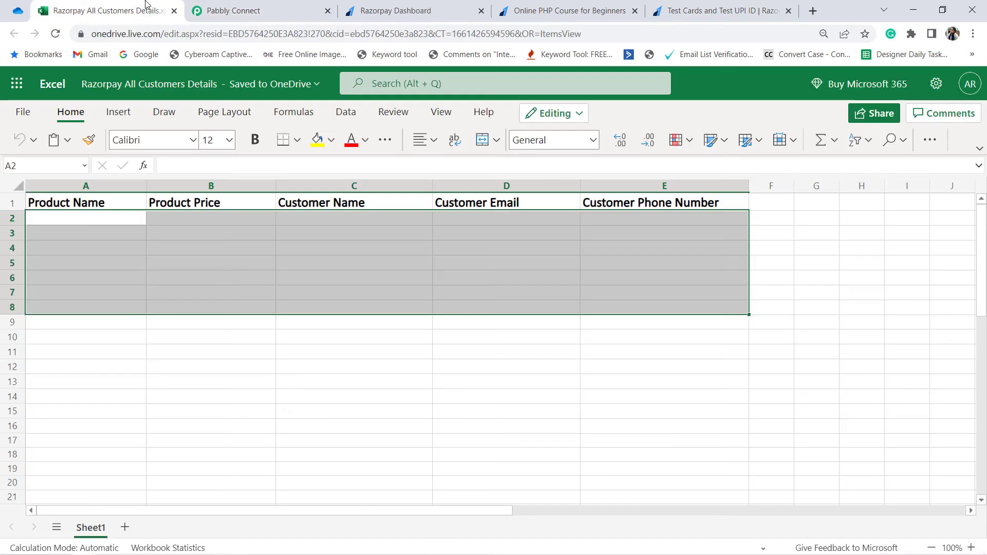
left_click(87, 270)
left_click_drag(87, 204, 643, 232)
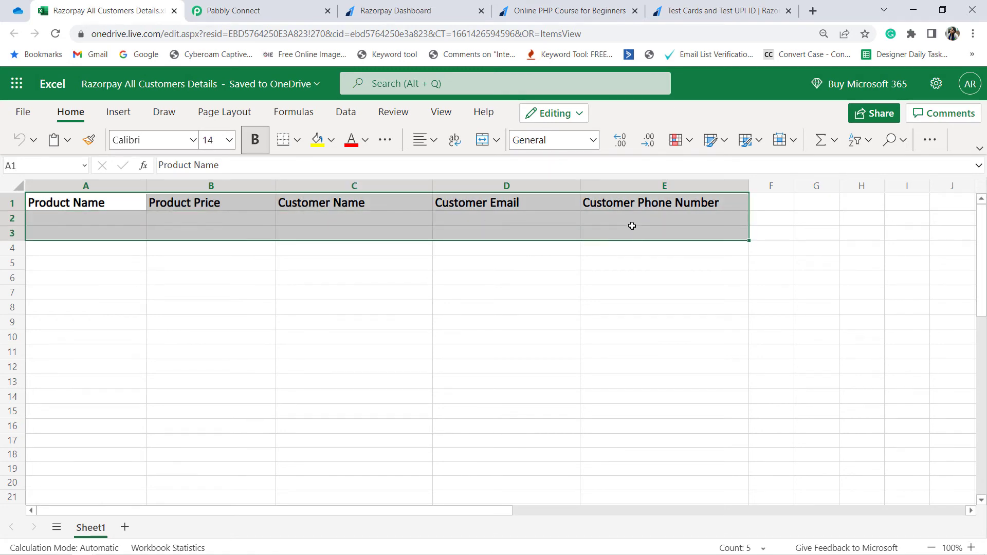
left_click(233, 10)
scroll(294, 273, "down", 2)
scroll(302, 318, "up", 5)
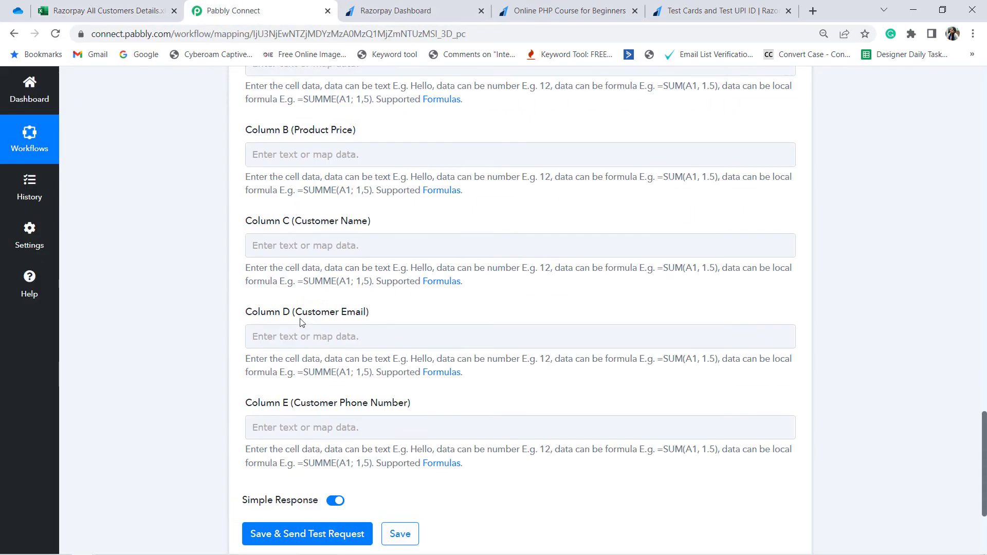
Step: Map Column A (Product Name) to Payload Payment Entity Notes Product Name from the captured Razorpay payment
left_click(280, 235)
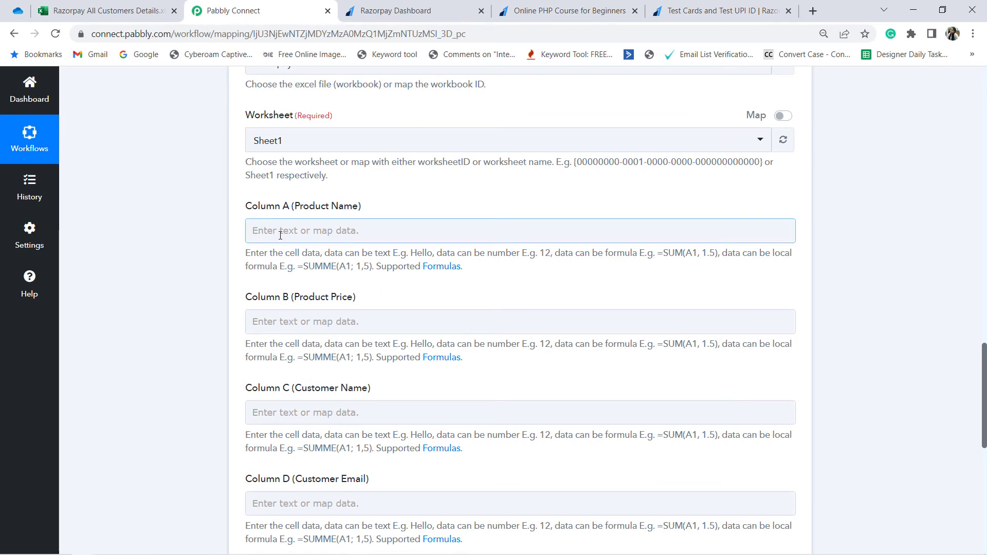
scroll(548, 287, "up", 12)
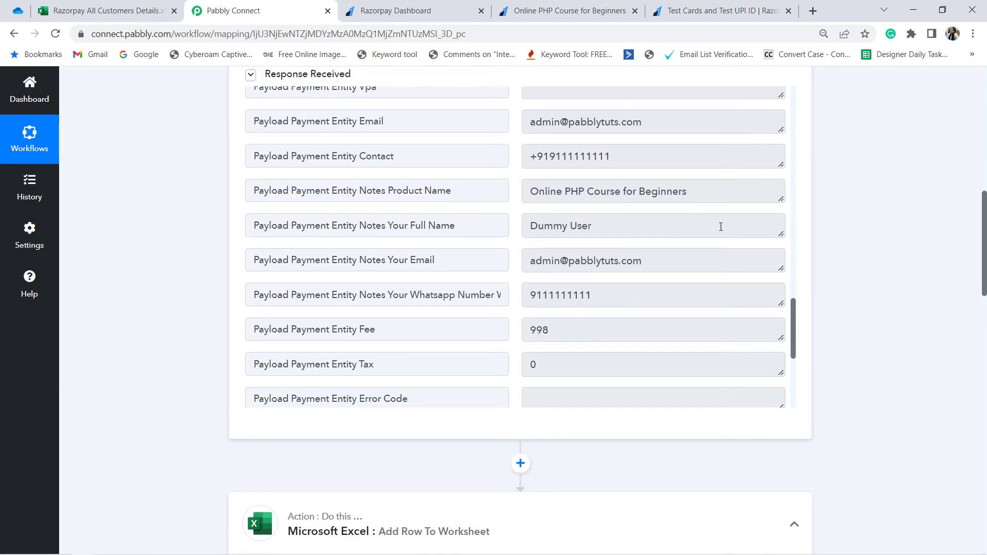
scroll(166, 355, "down", 10)
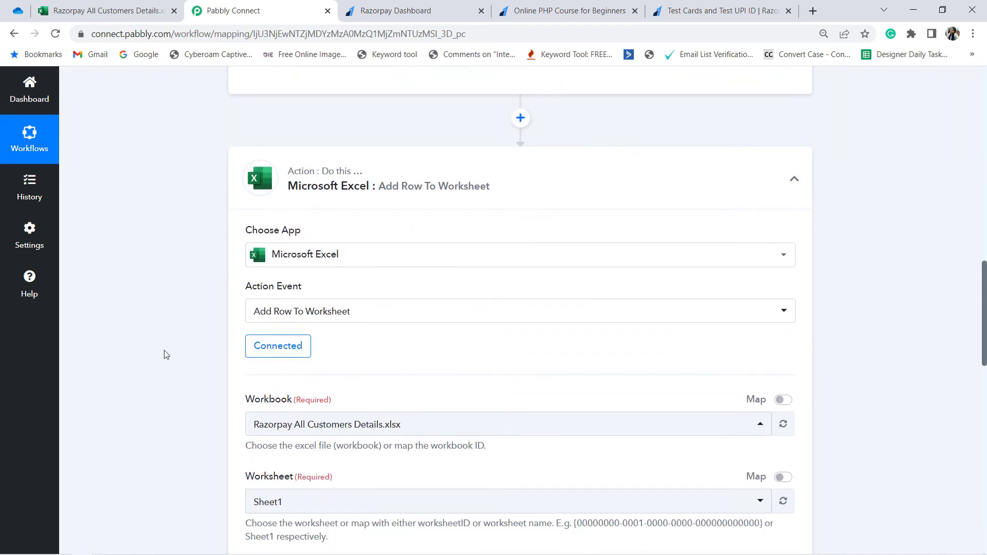
scroll(514, 297, "up", 7)
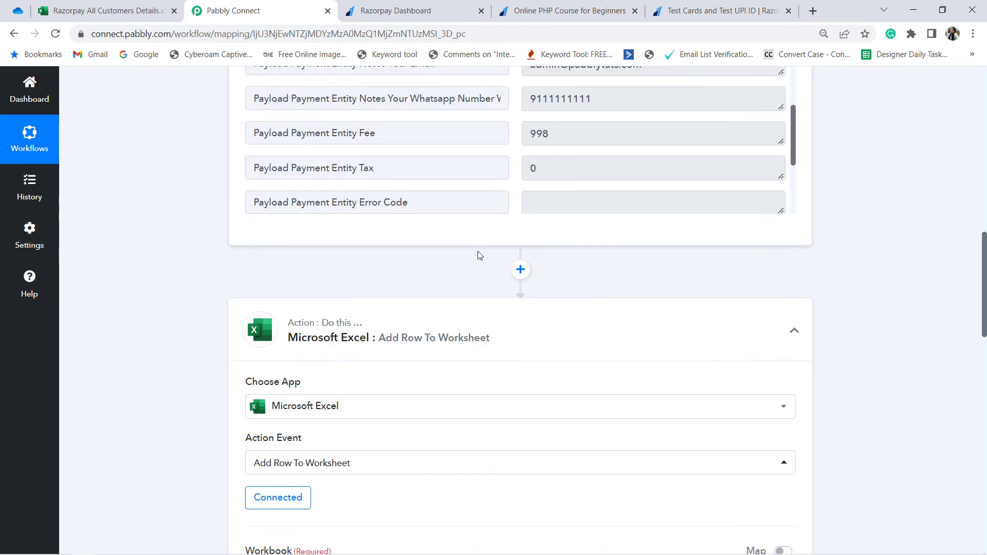
scroll(255, 386, "down", 8)
scroll(255, 386, "down", 1)
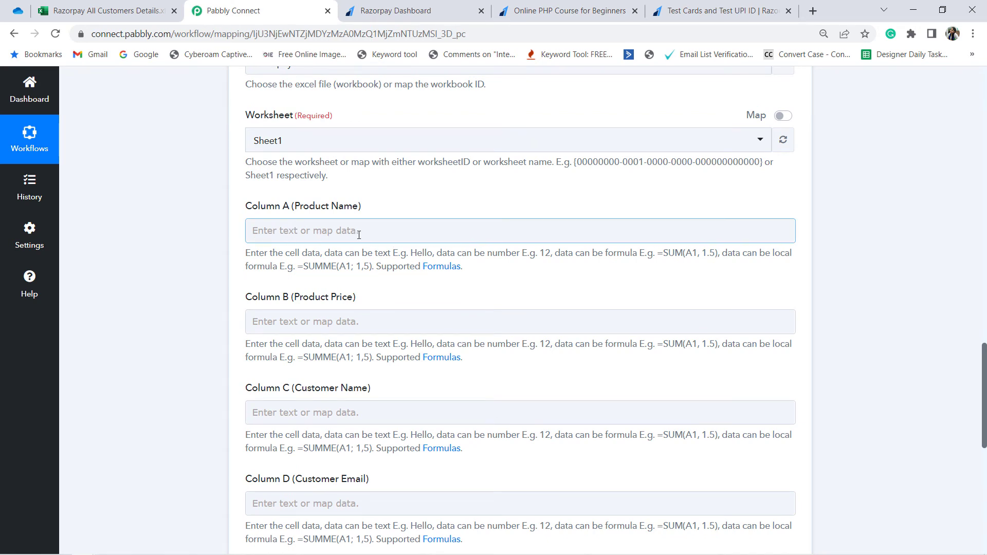
left_click(332, 233)
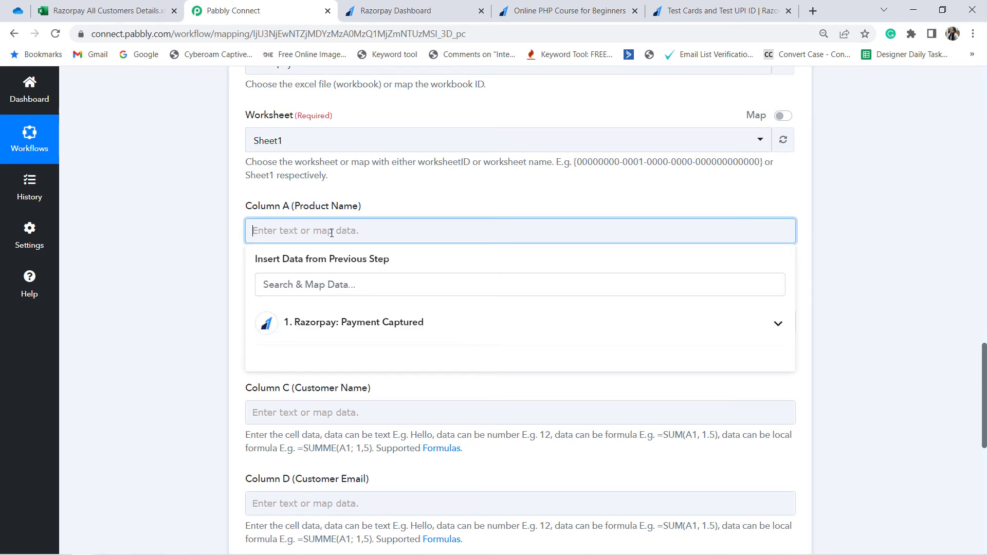
left_click(352, 322)
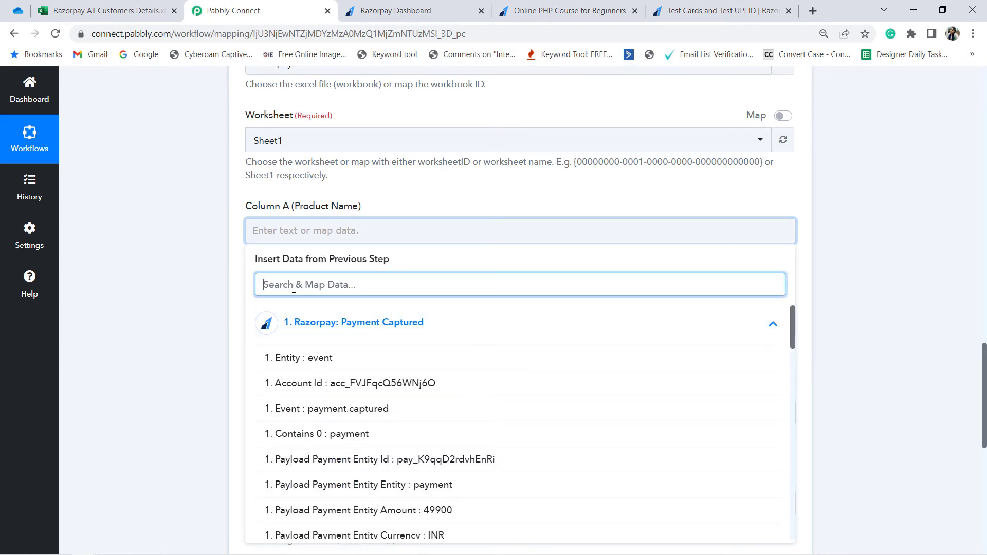
type("name")
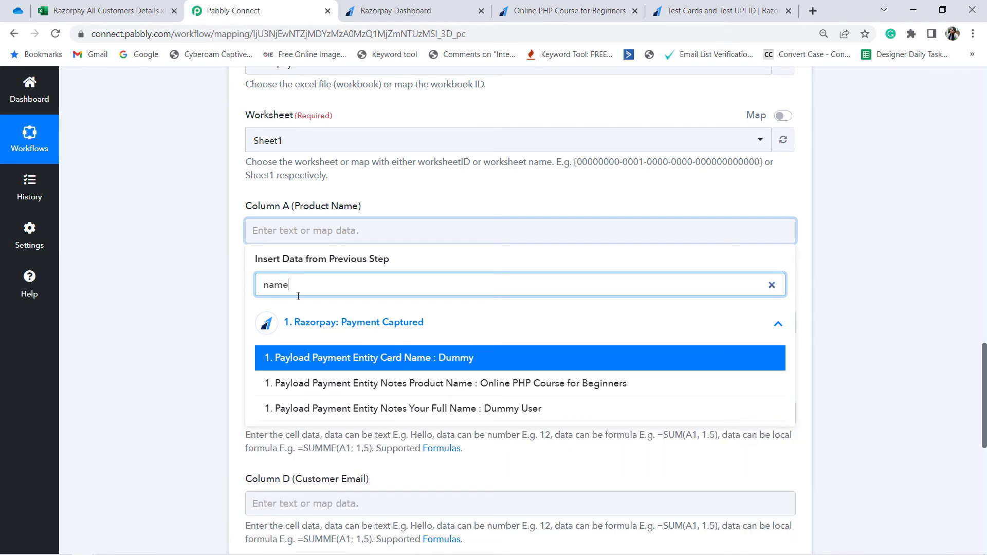
left_click(522, 393)
left_click(99, 323)
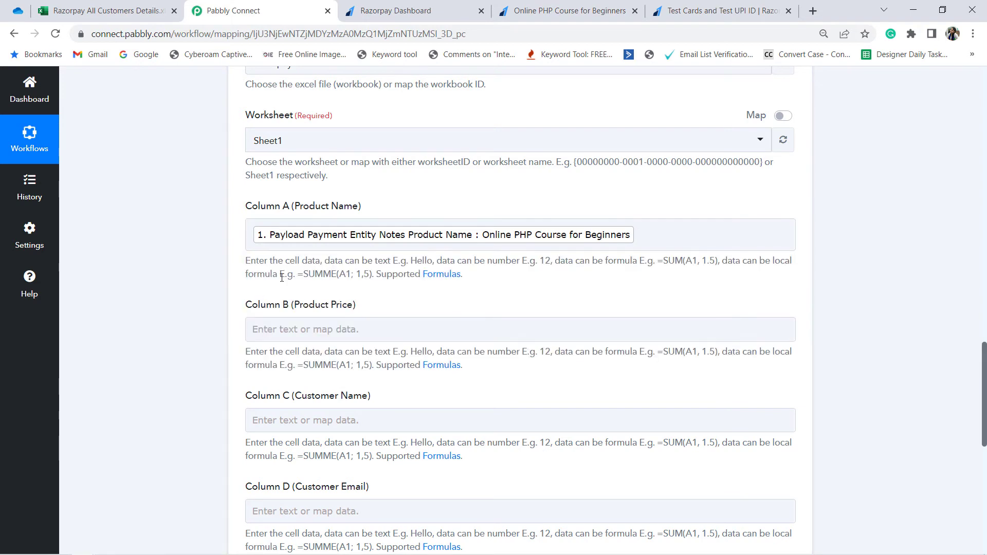
Step: Map Column B (Product Price) to Payload Payment Entity Amount from the Razorpay payment data
left_click(327, 330)
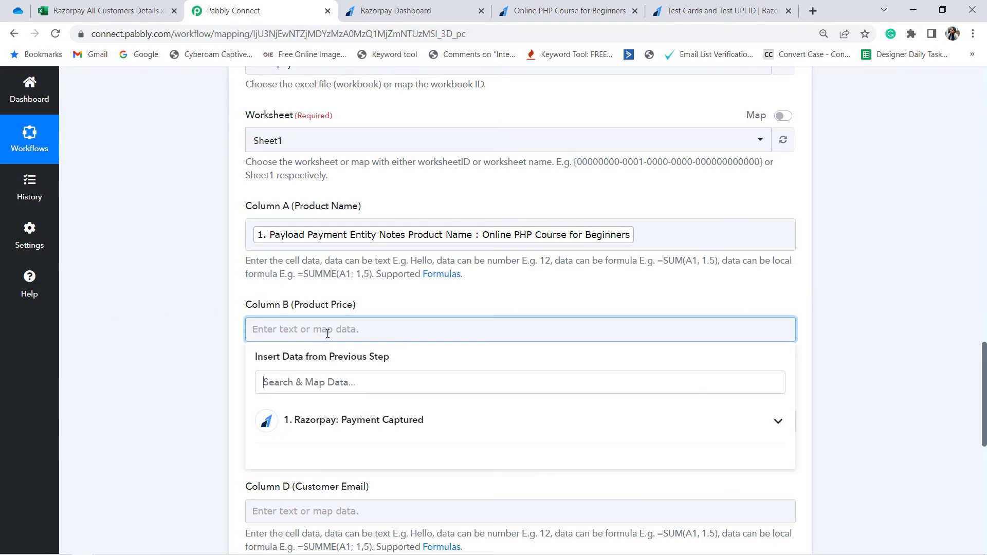
left_click(324, 382)
type("pri")
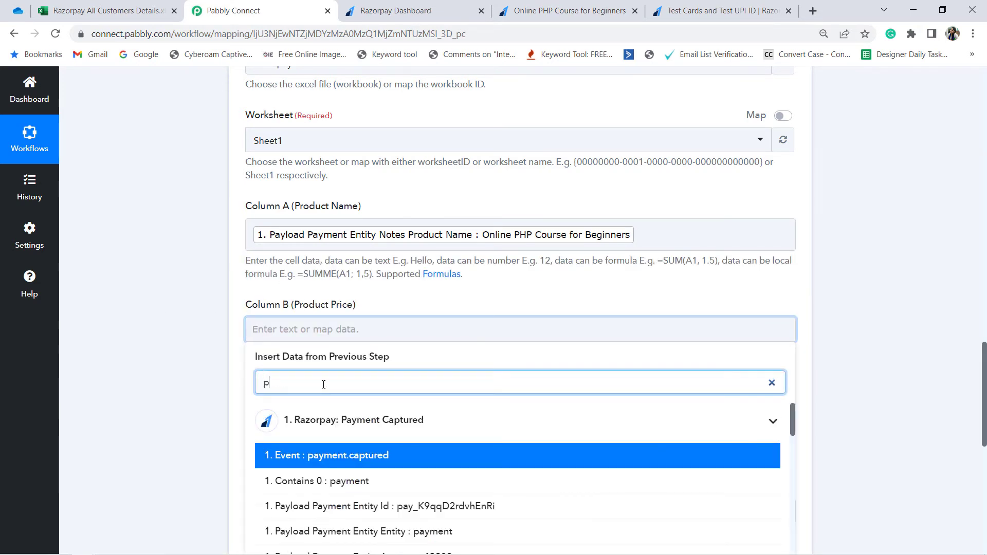
key("BackSpace")
key("BackSpace")
key("BackSpace")
type("amount")
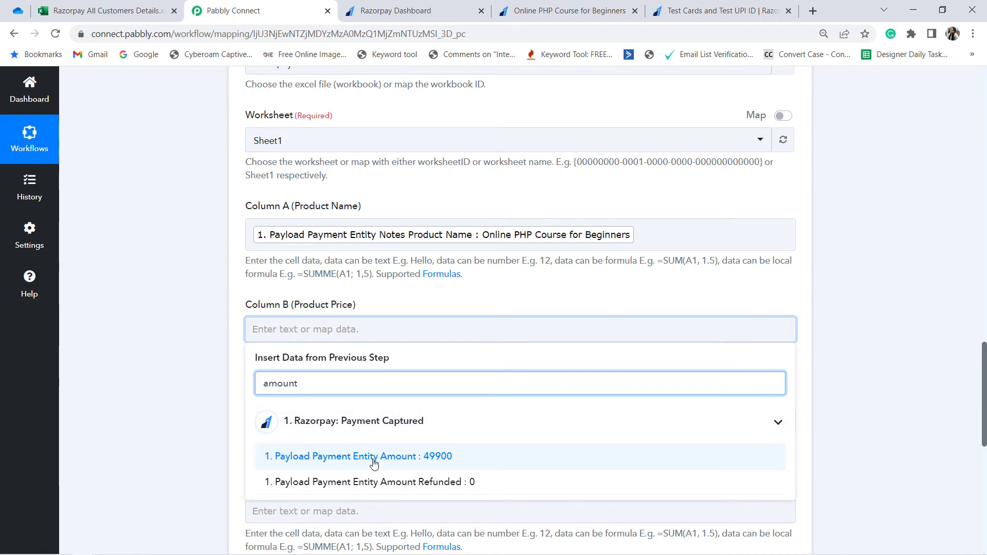
left_click(373, 457)
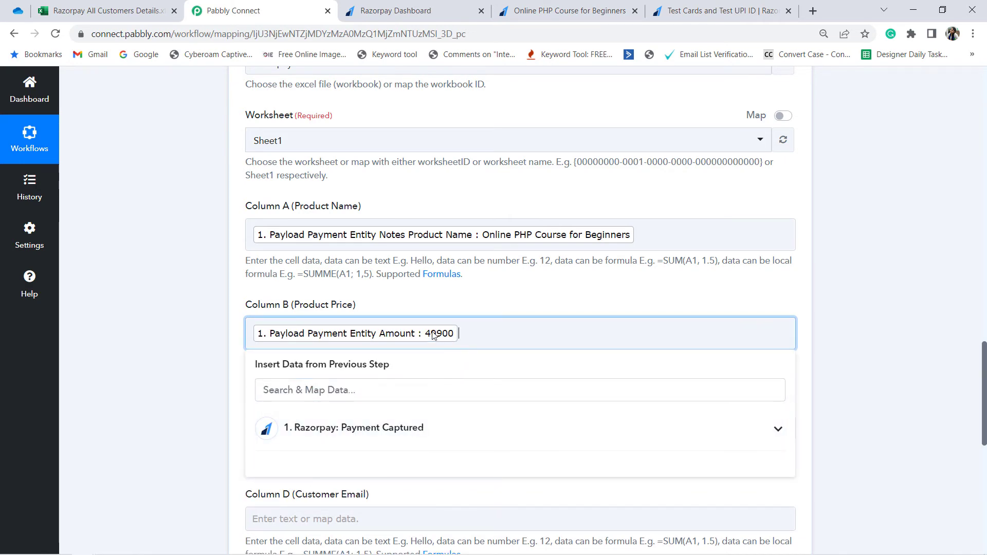
left_click(197, 376)
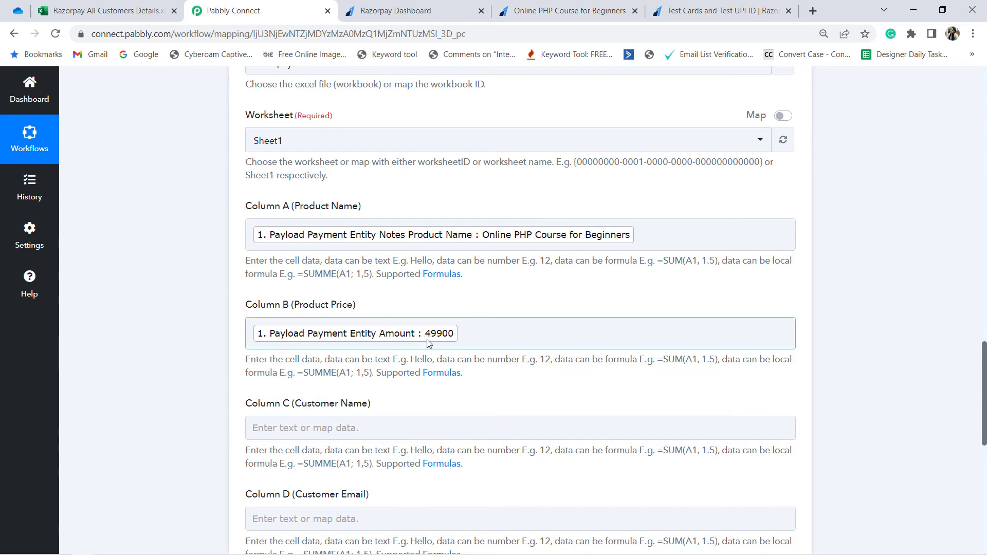
Step: Map Column C (Customer Name) to Payload Payment Entity Notes Your Full Name from the Razorpay payment data
scroll(442, 354, "down", 1)
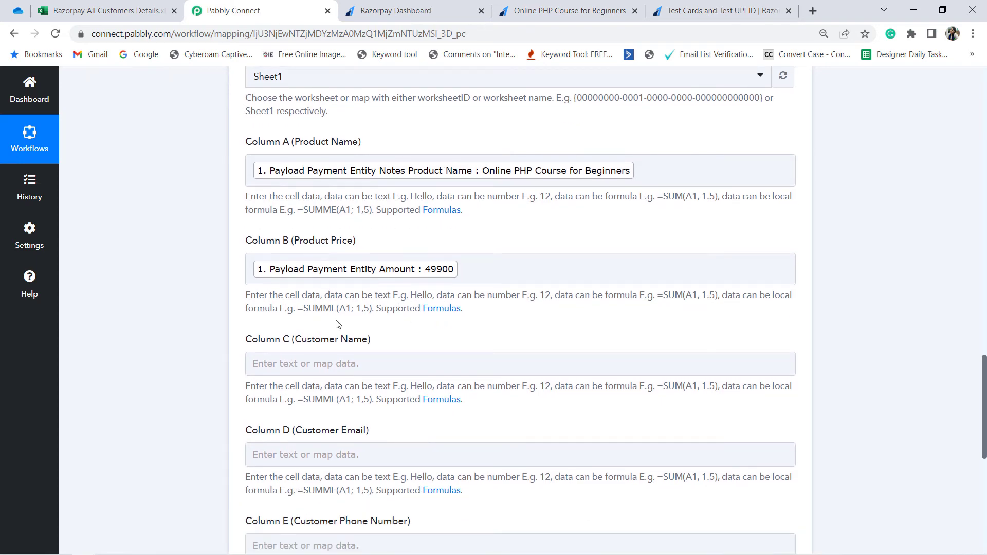
scroll(244, 345, "down", 1)
left_click(305, 299)
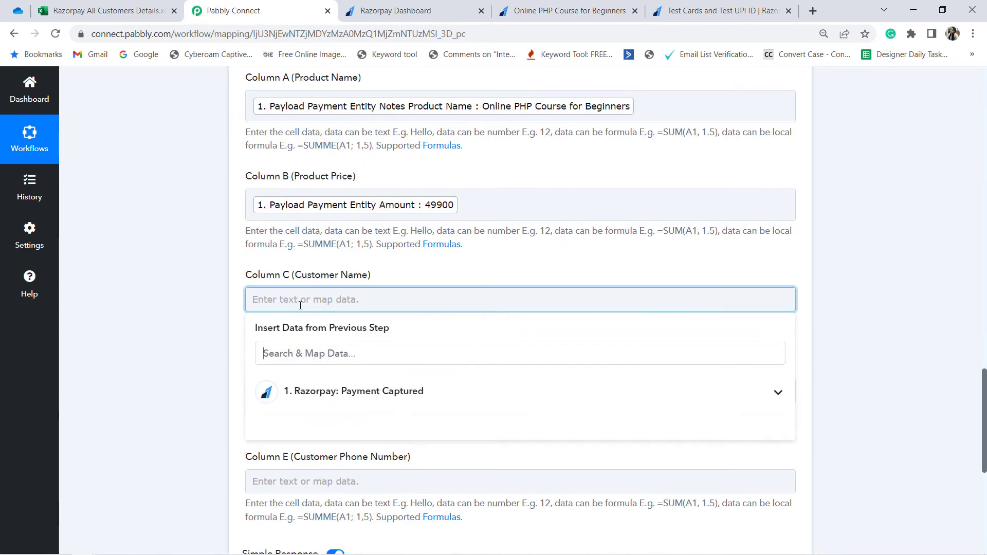
left_click(310, 354)
type("nam")
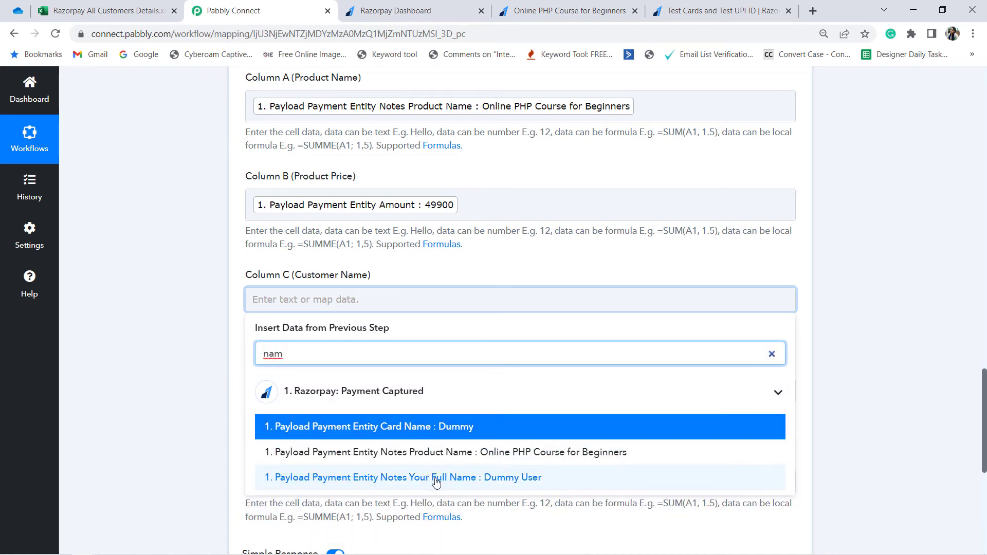
left_click(492, 478)
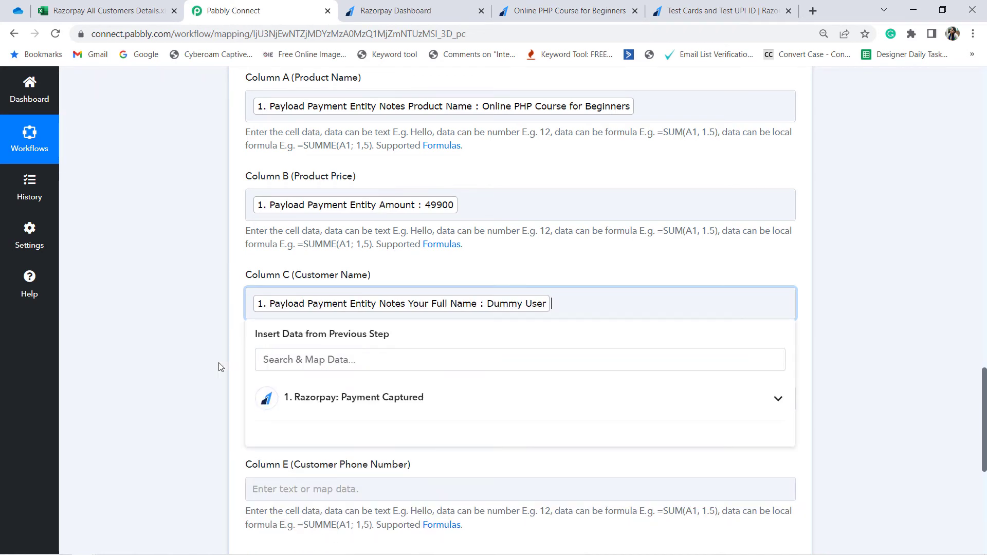
left_click(179, 379)
Step: Check the mapped columns against the Razorpay response data and the workbook's header row, then return to Pabbly Connect
scroll(178, 379, "down", 3)
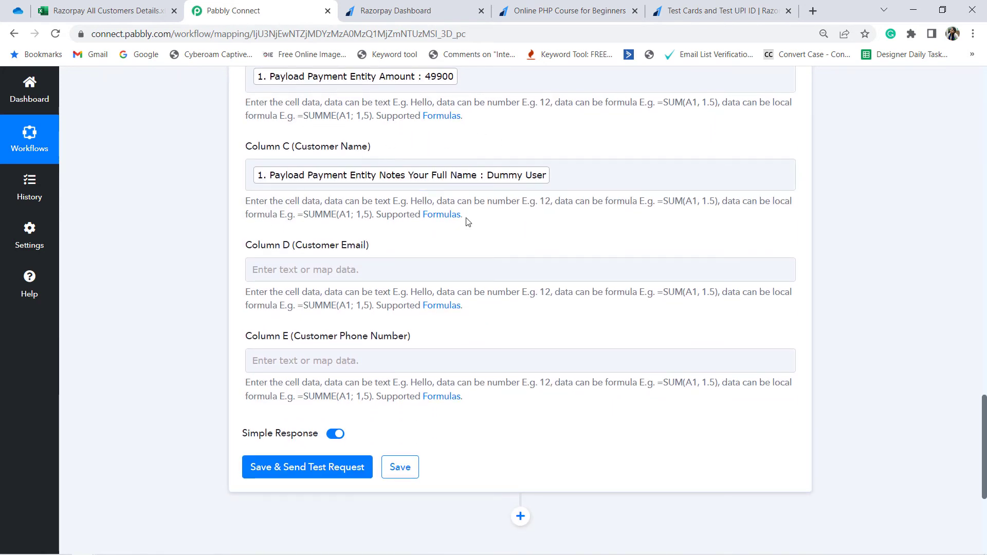
left_click(468, 175)
scroll(154, 237, "up", 15)
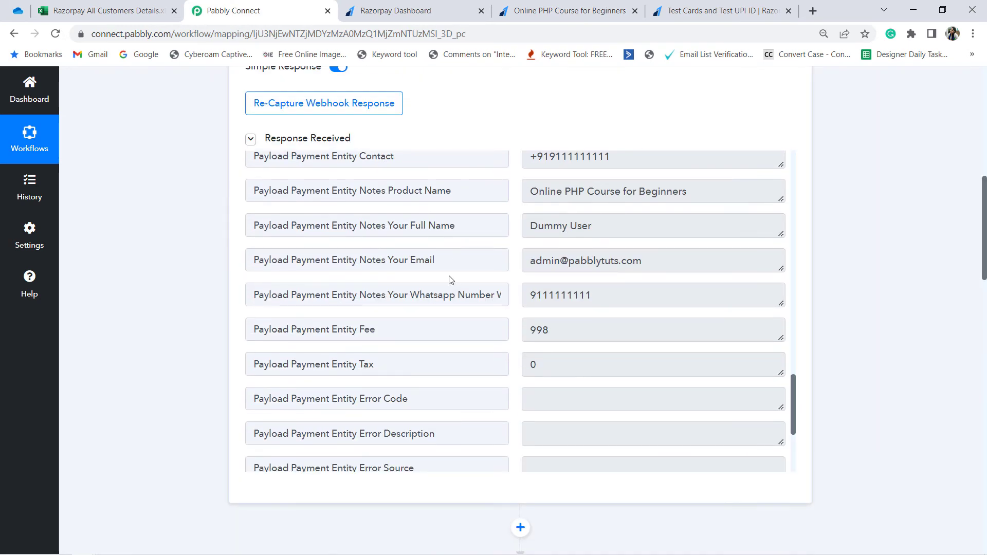
scroll(449, 280, "down", 12)
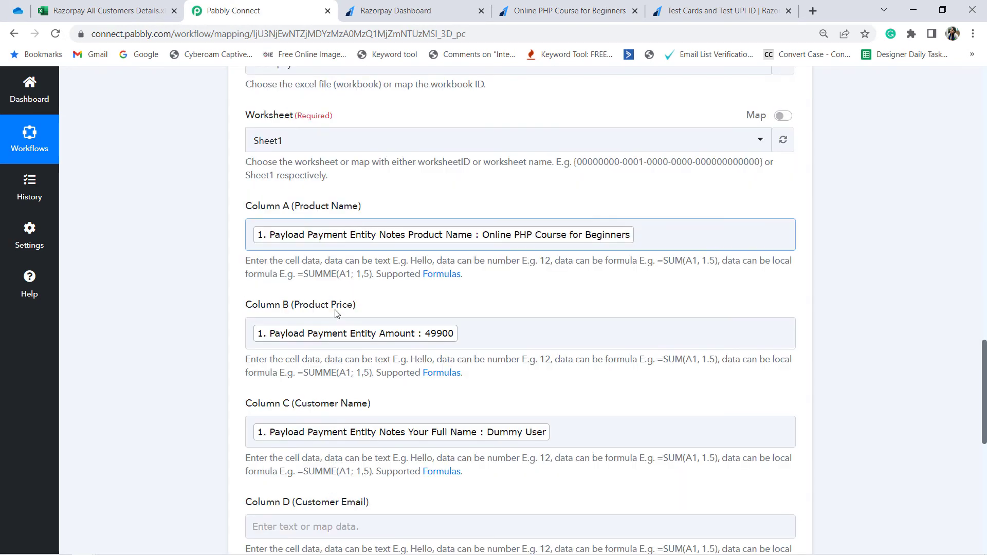
scroll(337, 314, "down", 1)
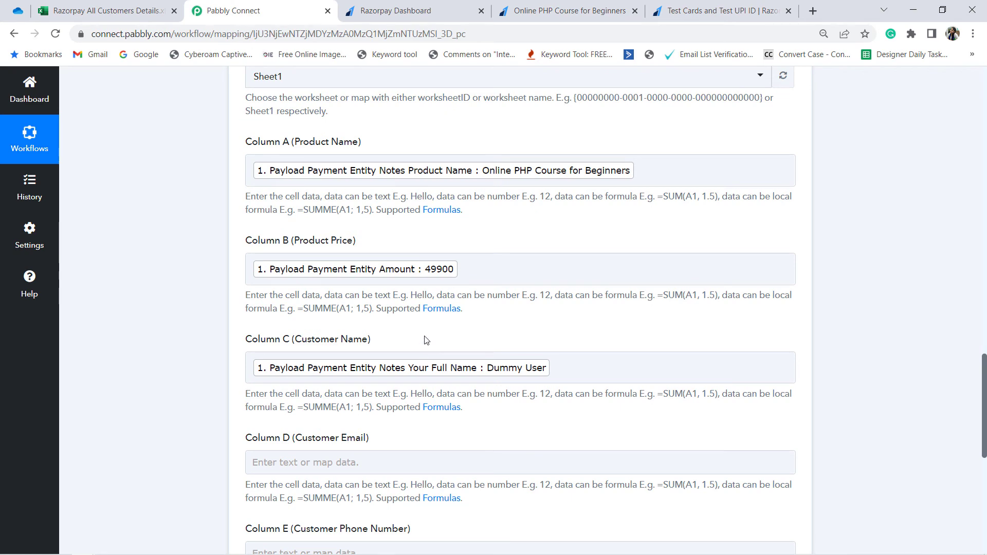
left_click(127, 7)
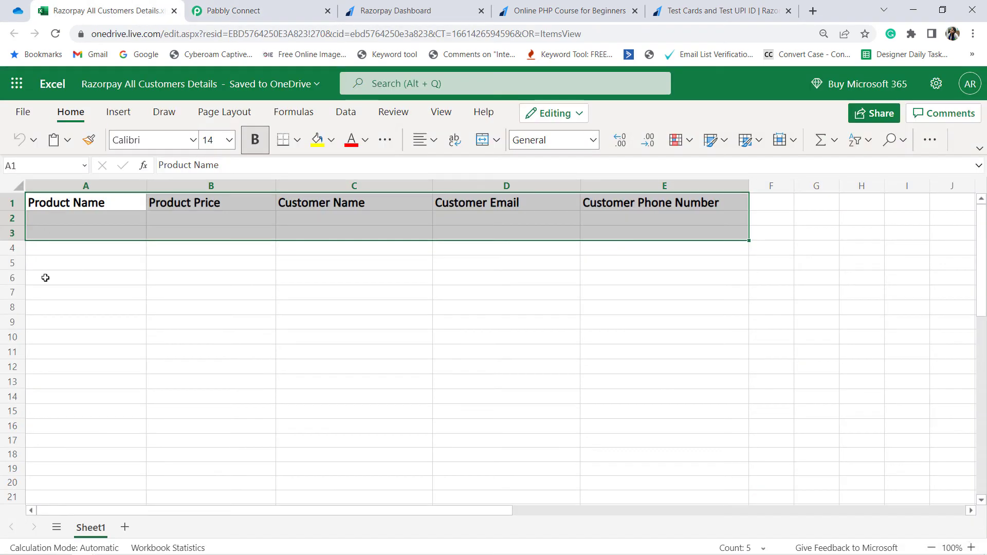
left_click(247, 9)
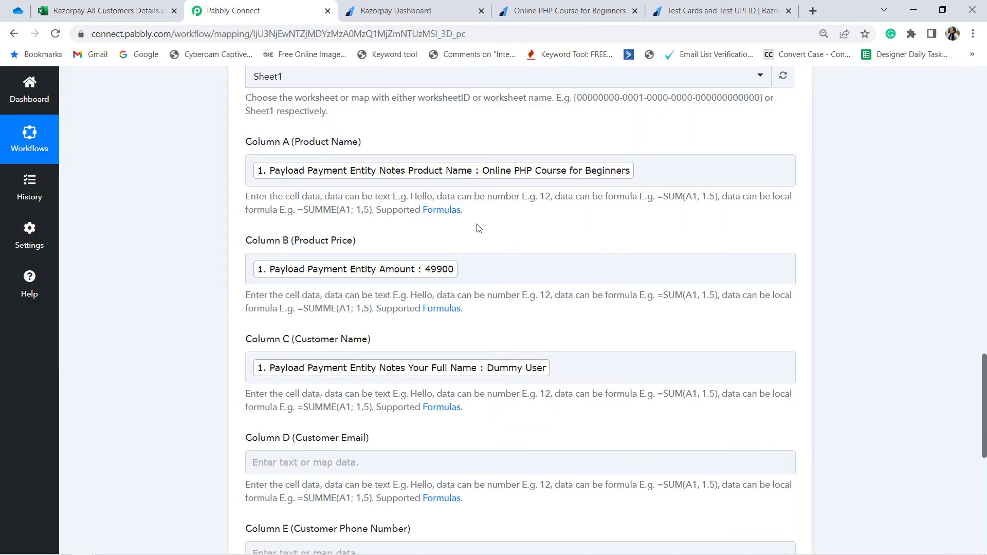
Step: Map Column D (Customer Email) to Payload Payment Entity Notes Your Email from the Razorpay payment data
scroll(477, 319, "down", 4)
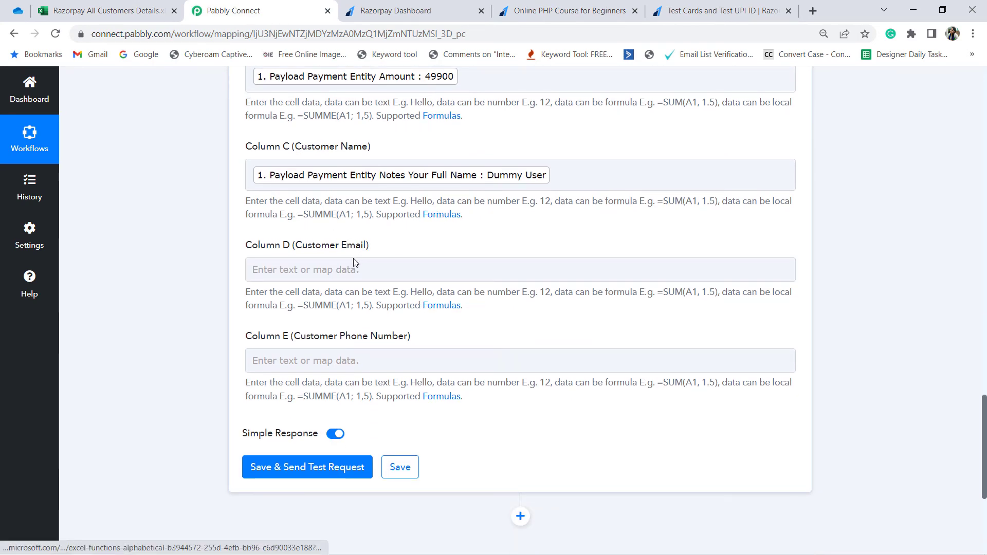
left_click(330, 275)
left_click(301, 274)
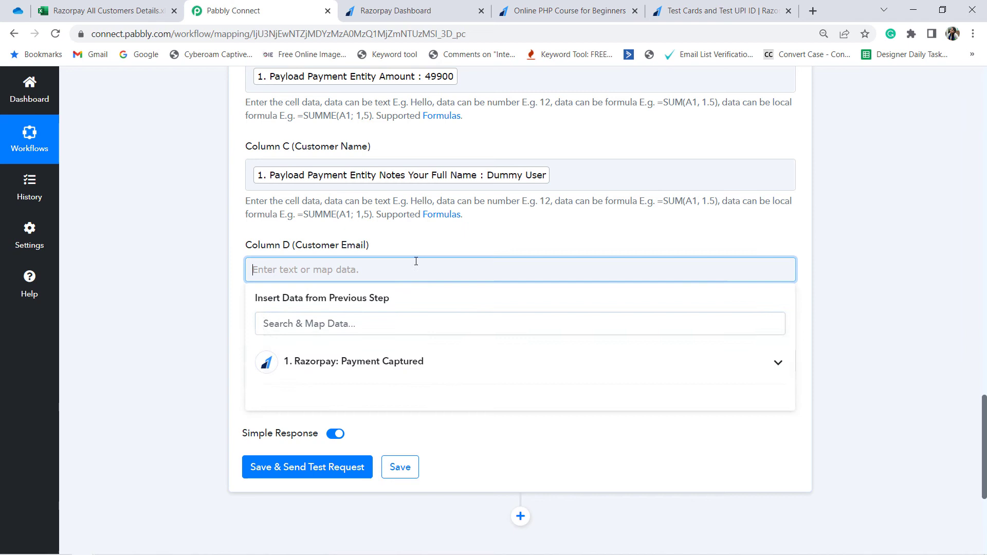
left_click(340, 323)
type("emai")
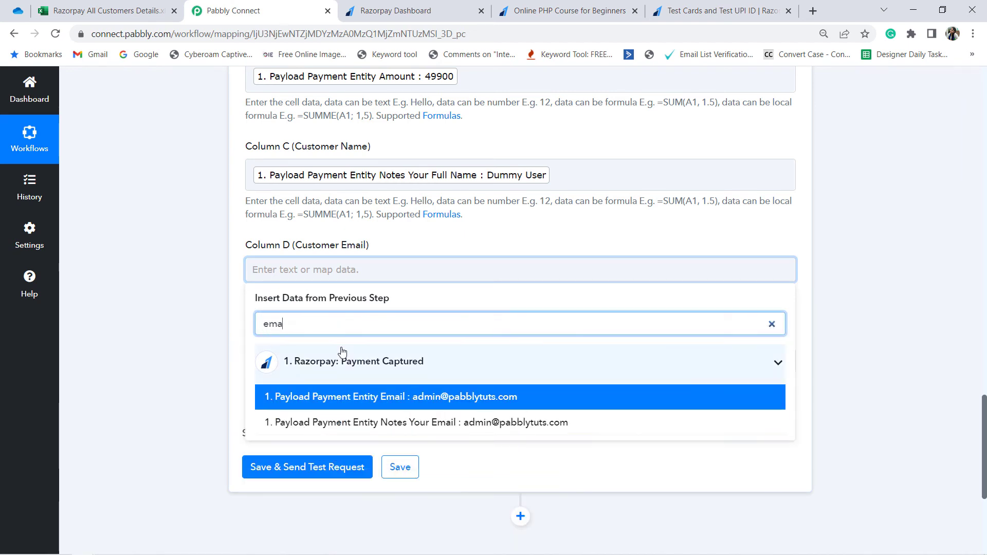
left_click(467, 423)
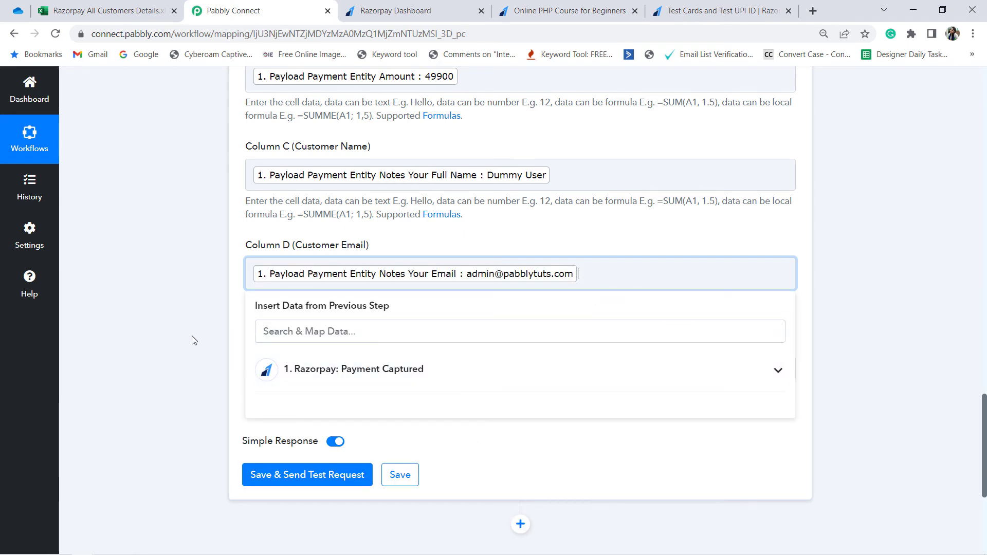
left_click(331, 344)
Step: Map Column E (Customer Phone Number) to Payload Payment Entity Notes Your Whatsapp Number With Country Code from the Razorpay payment data
left_click(306, 368)
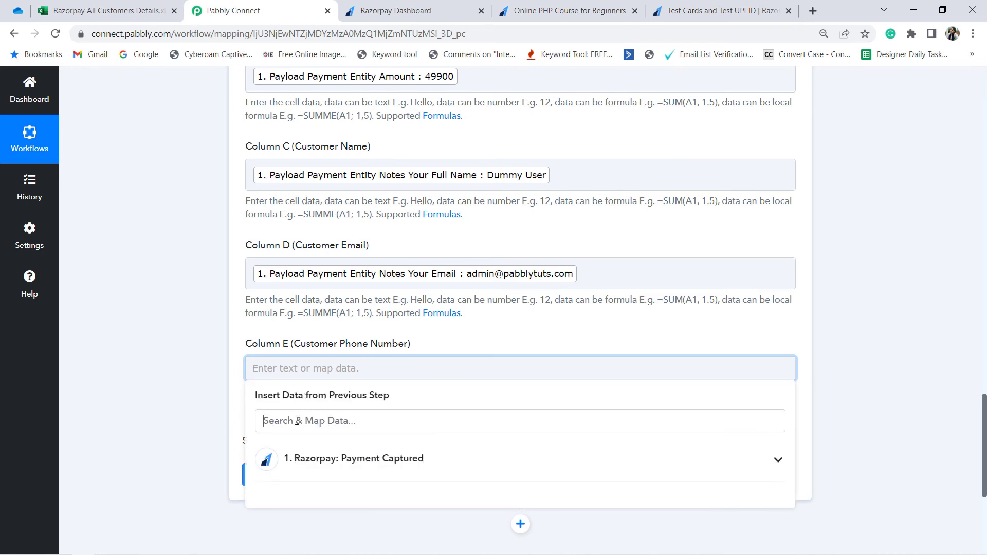
type("numb")
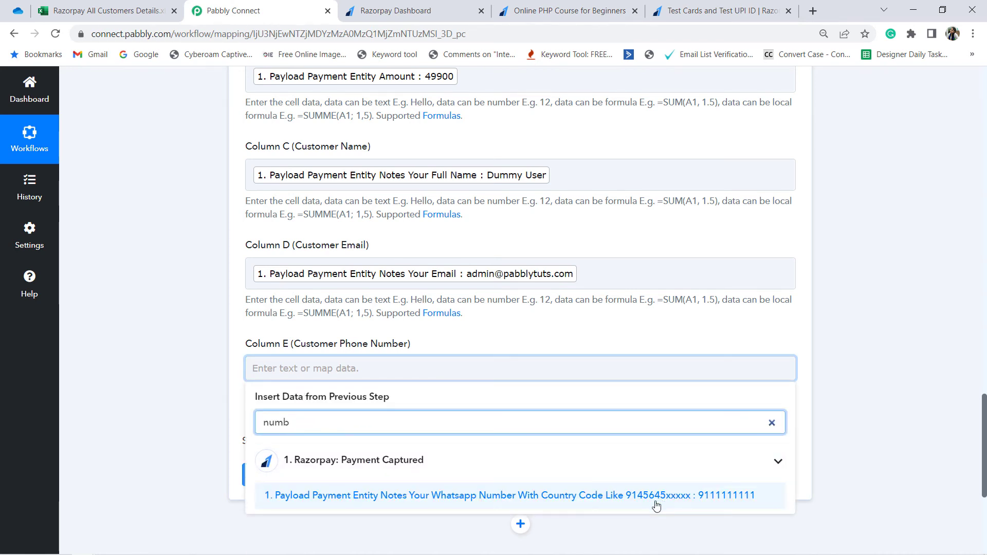
left_click(726, 506)
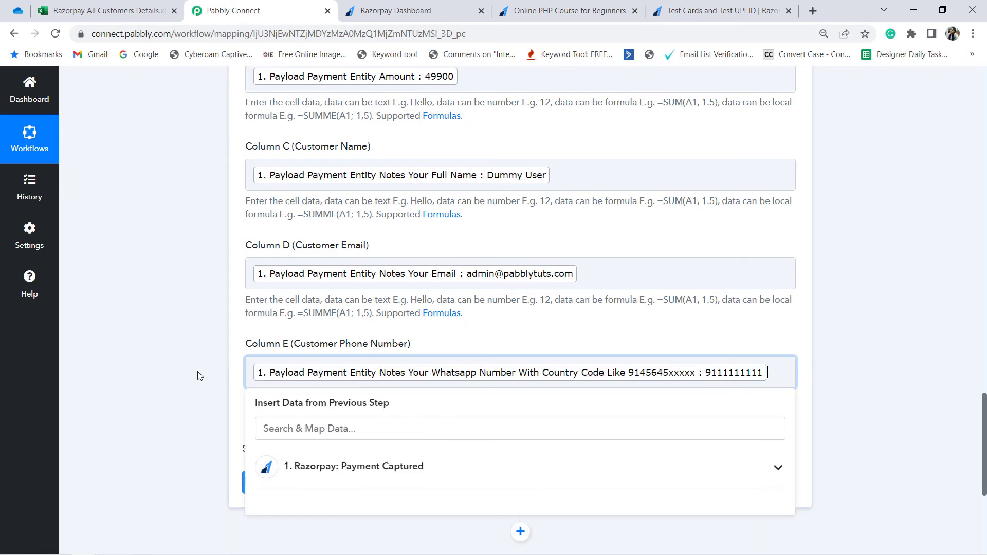
left_click(184, 369)
Step: Save the Excel action, send a test request, and review the values in the received response
scroll(162, 339, "down", 3)
scroll(163, 339, "down", 1)
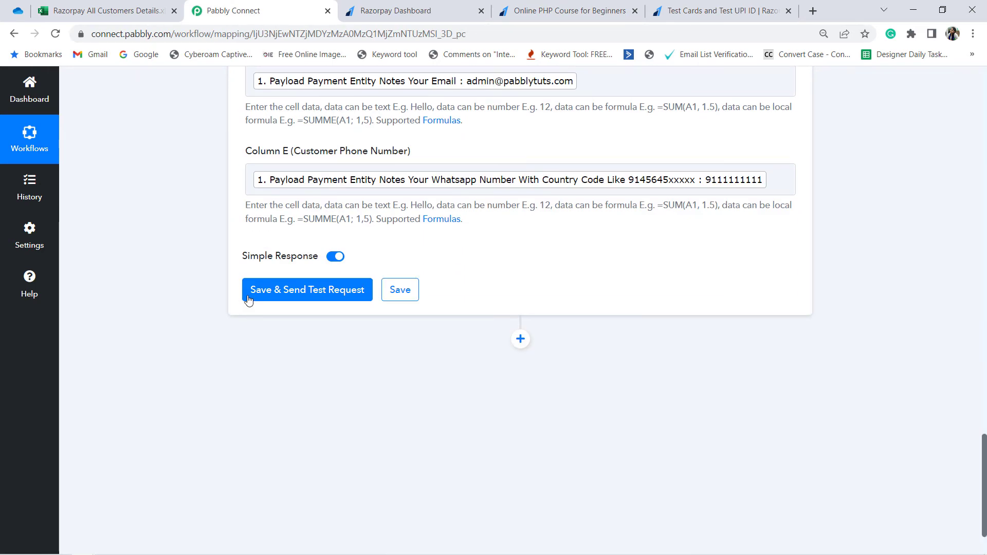
left_click(305, 295)
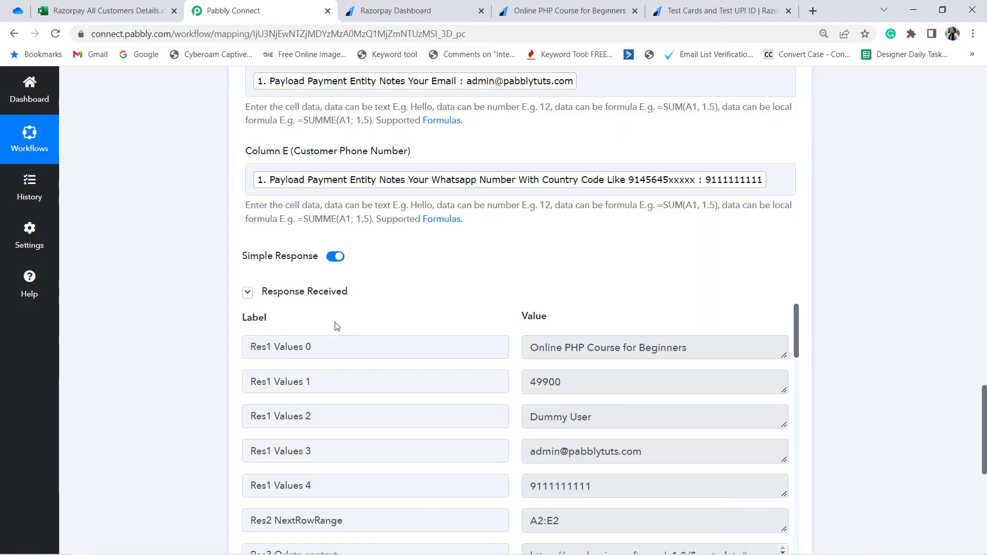
scroll(555, 411, "down", 5)
scroll(545, 409, "up", 5)
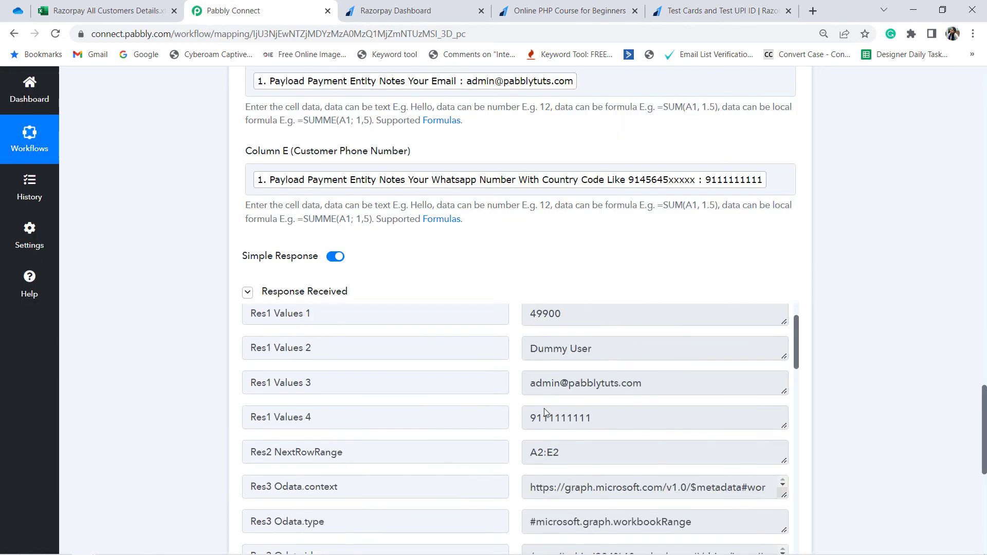
mouse_move(338, 292)
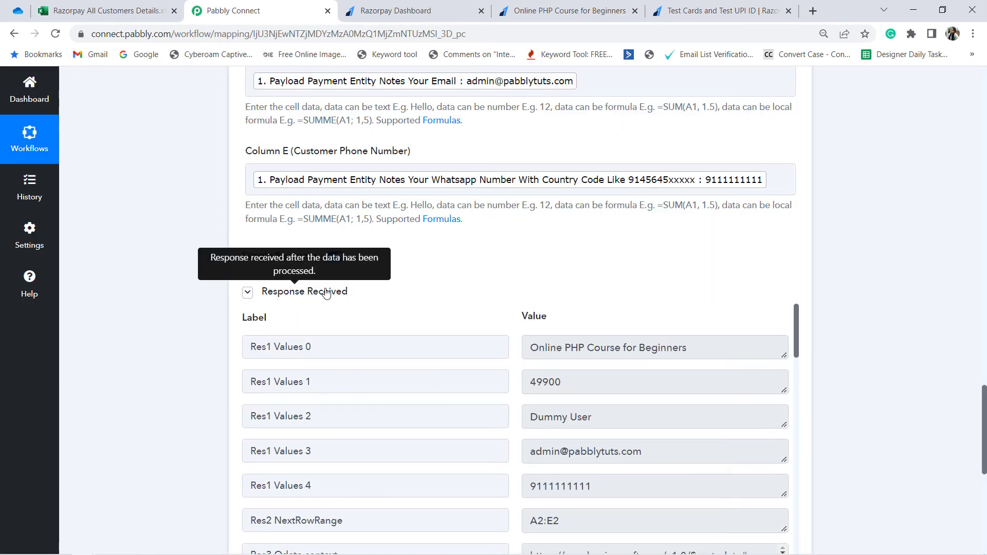
Step: Switch to the Razorpay All Customers Details workbook in Excel, reload it, and check row 2 for the test data
left_click(129, 8)
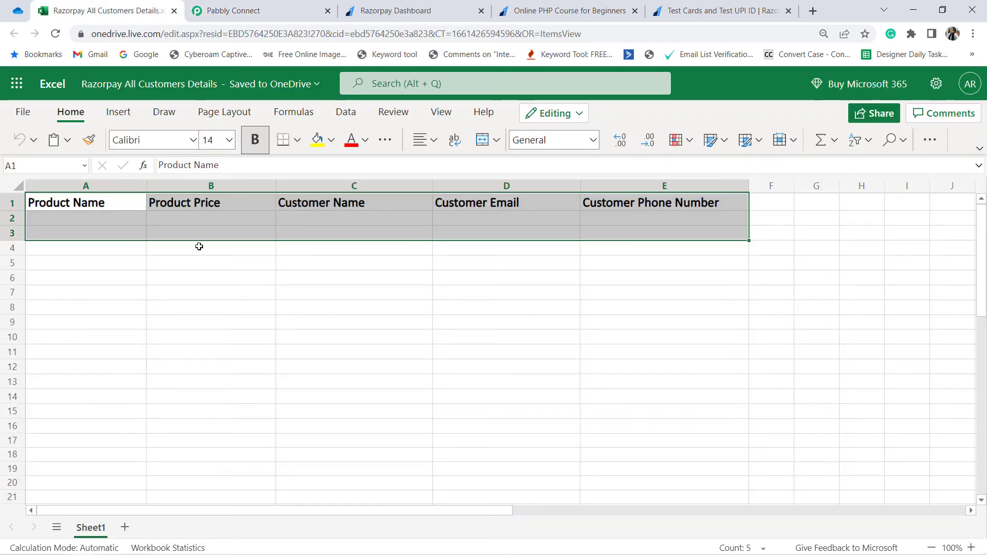
left_click(216, 288)
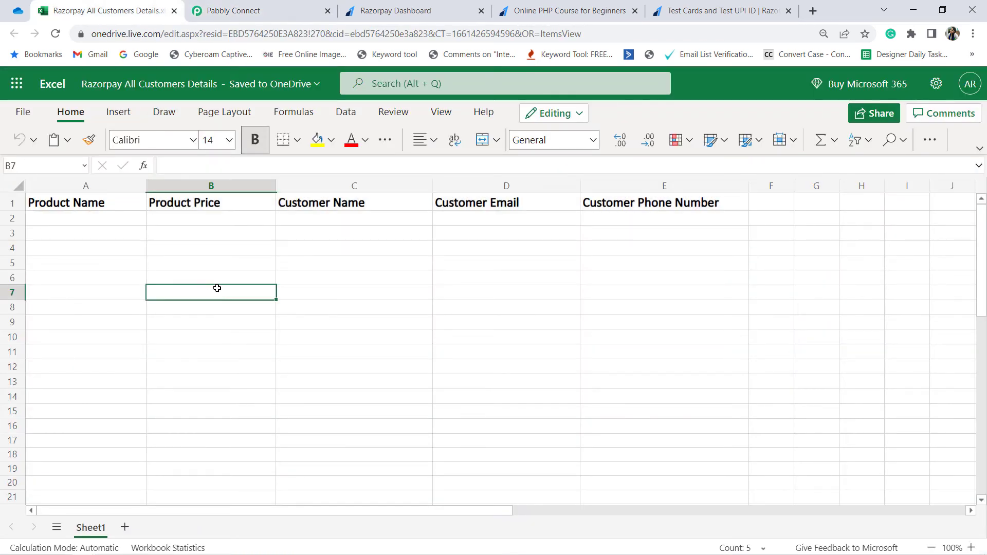
left_click(57, 35)
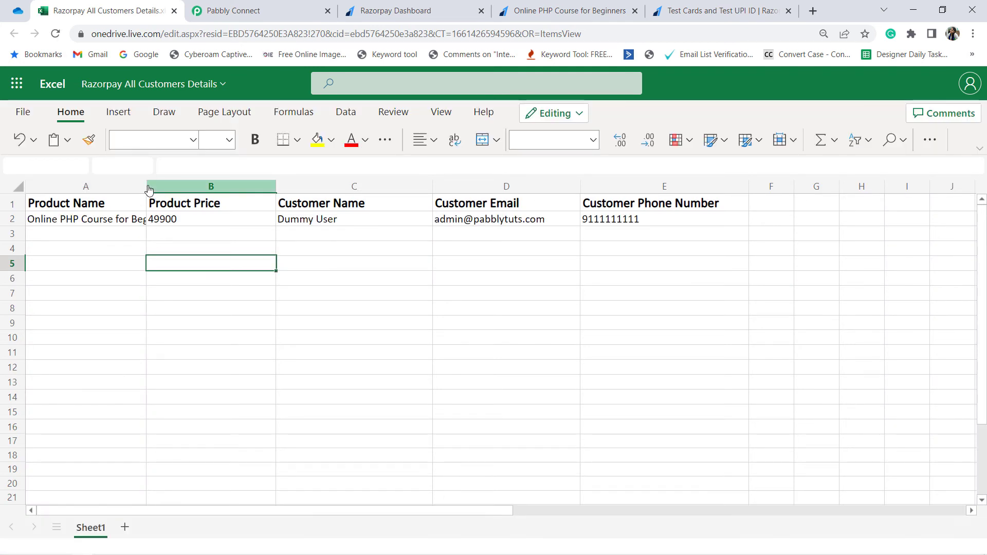
left_click_drag(113, 222, 640, 245)
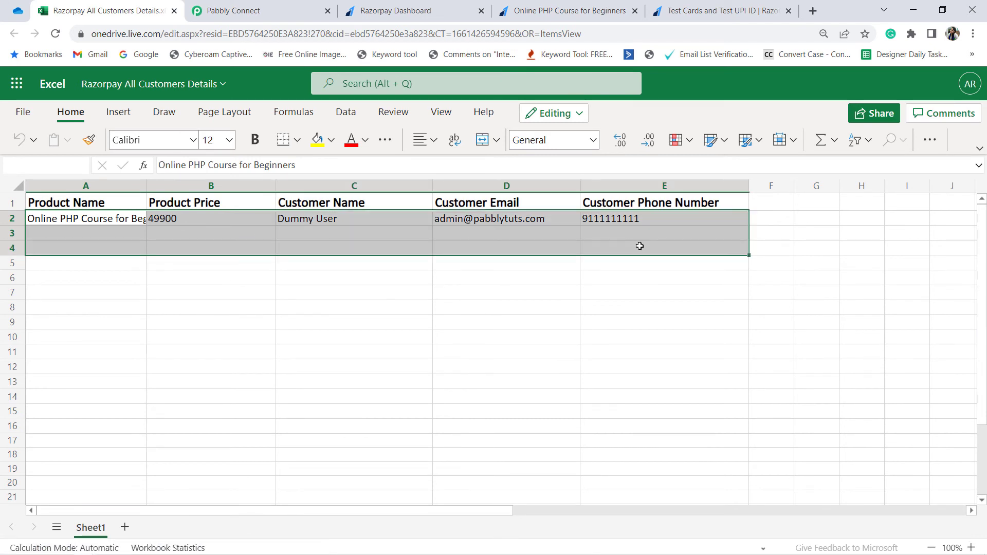
left_click(506, 367)
Step: Widen column A to fit the full product name and check the price, name, email and phone cells in row 2
left_click(85, 219)
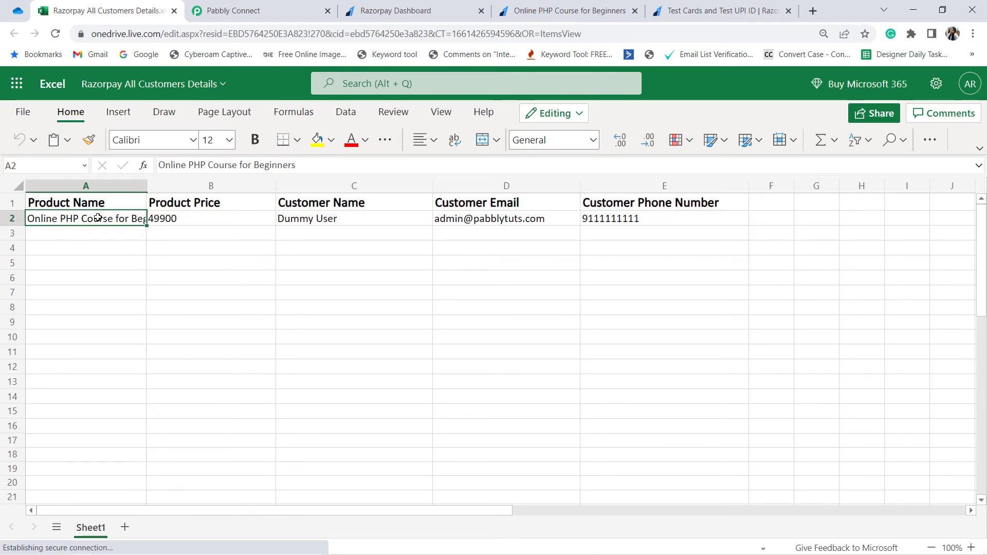
left_click_drag(146, 188, 180, 187)
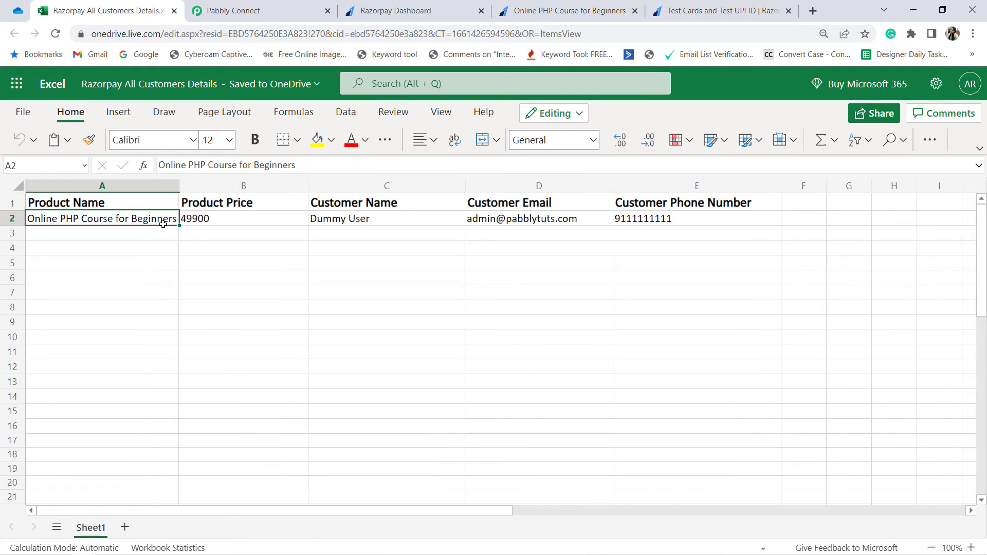
left_click(221, 221)
left_click(340, 221)
left_click(553, 221)
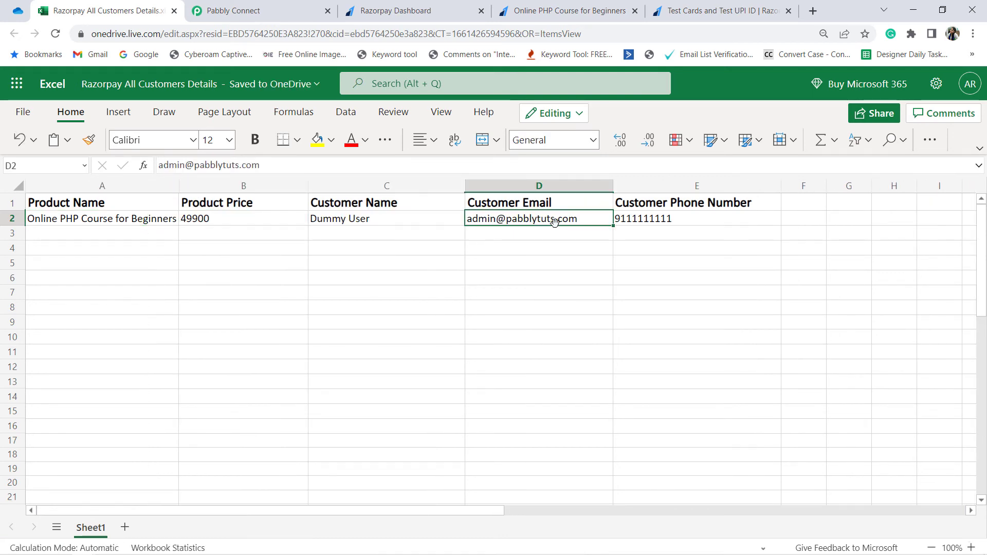
left_click(637, 224)
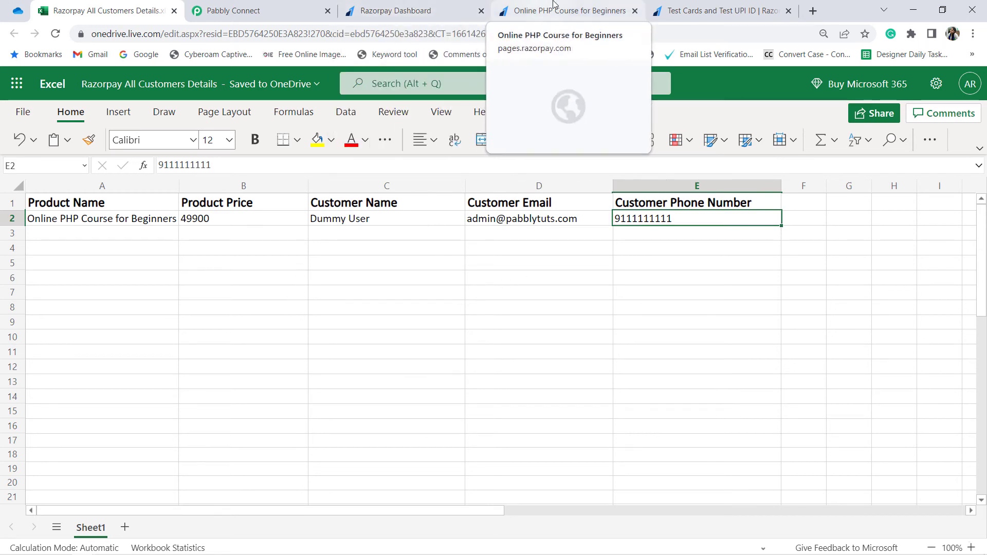
Step: Switch to the Online PHP Course for Beginners payment page in Razorpay and reload it to get a blank payment form
left_click(566, 10)
scroll(297, 272, "up", 3)
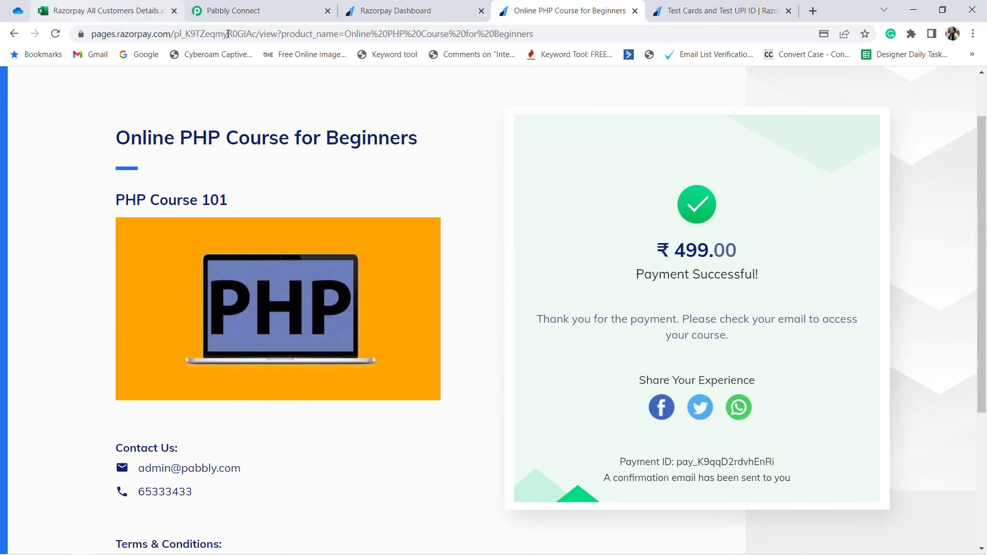
left_click(338, 35)
key("Return")
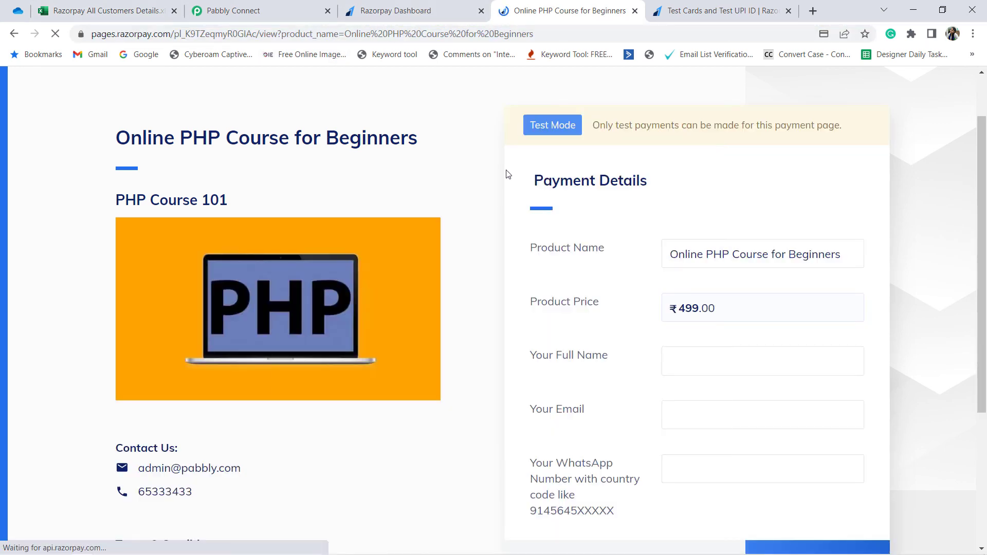
scroll(565, 230, "down", 1)
Step: Fill in the customer's full name, email and WhatsApp number, and proceed to pay ₹499.00
left_click(689, 296)
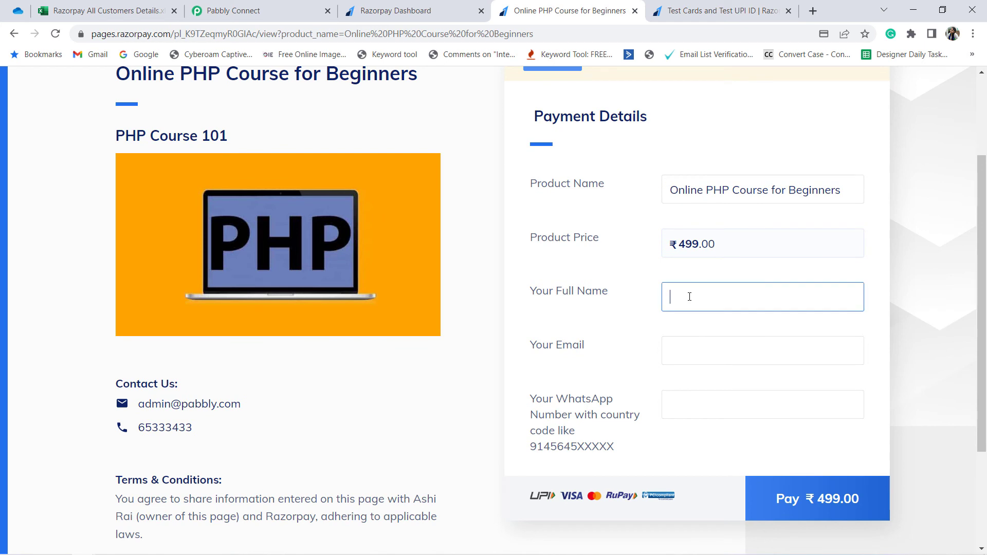
type("Test User")
key("Tab")
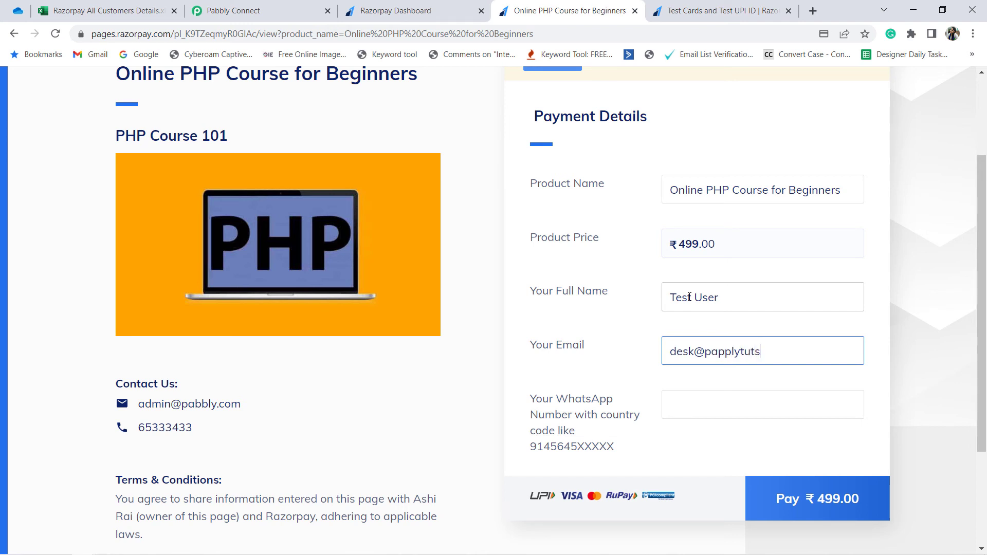
type("om")
key("Tab")
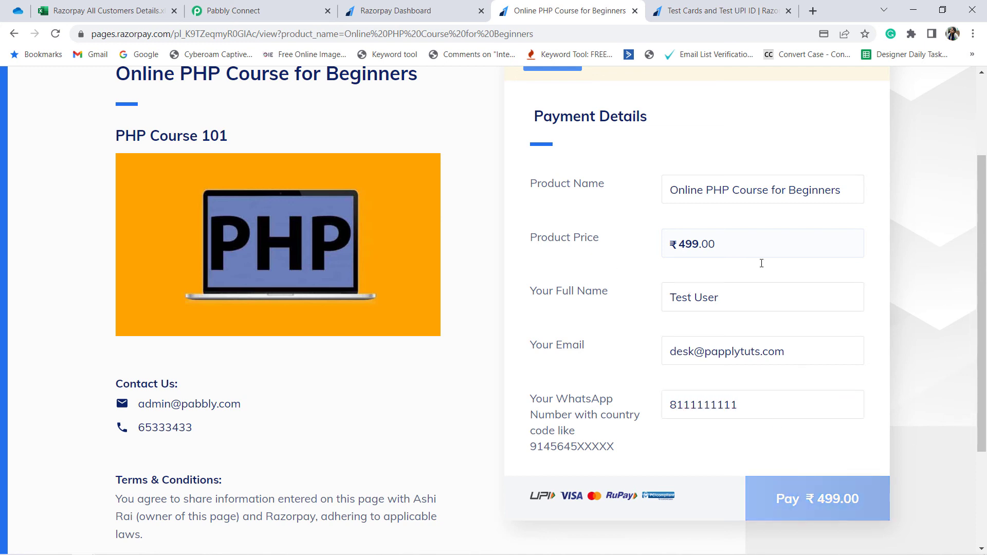
Step: Copy the Visa test card number for domestic payments from the Razorpay Docs page and return to the payment page
left_click(743, 6)
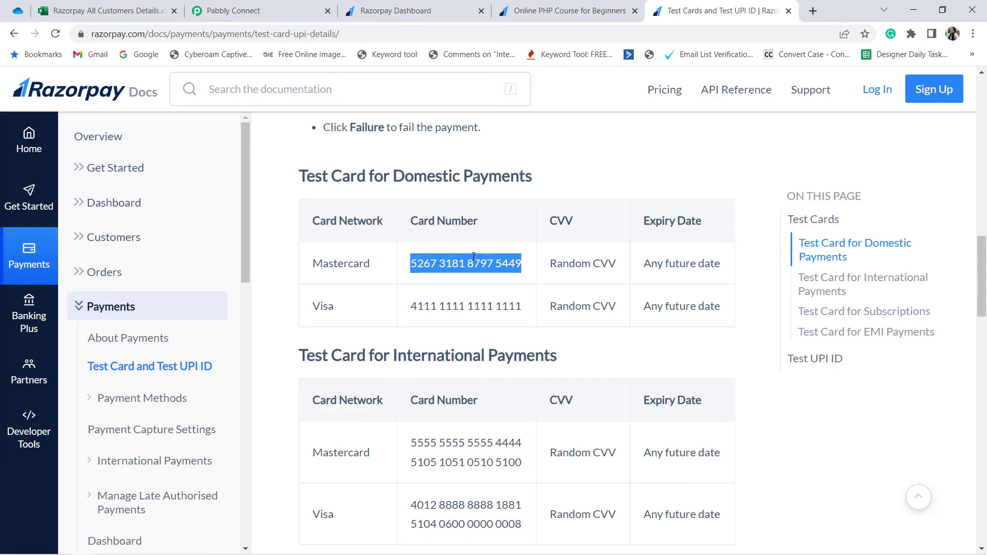
triple_click(452, 307)
key("ctrl+c")
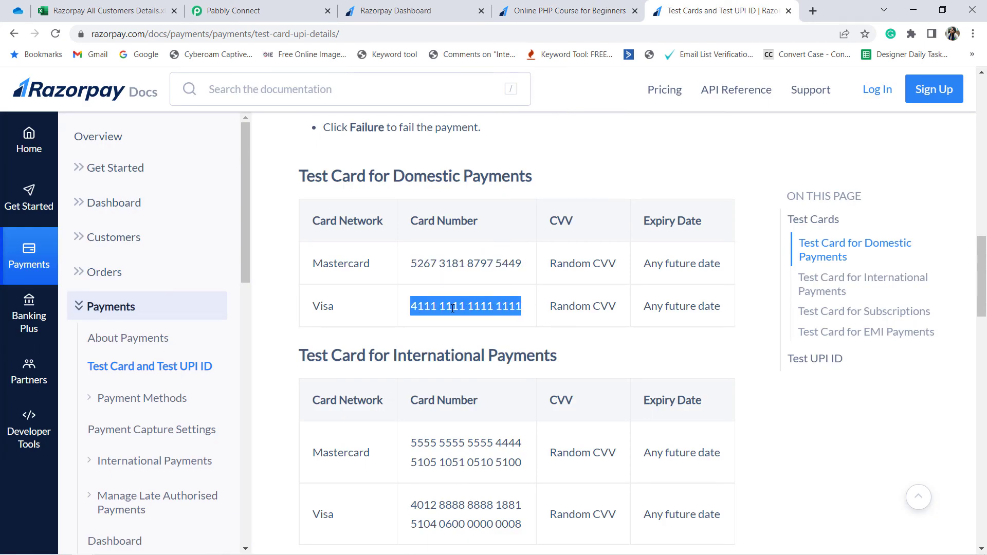
left_click(570, 3)
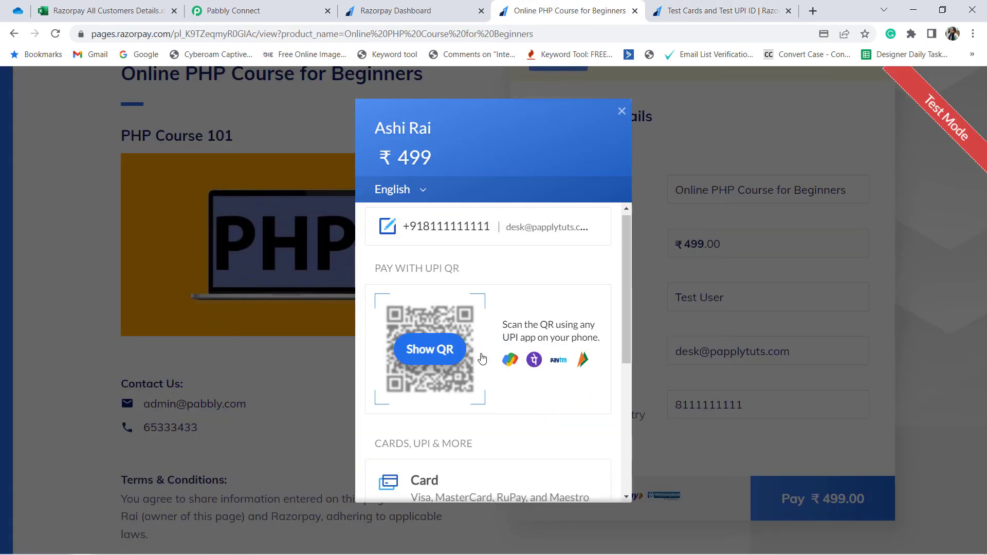
Step: Choose Card as the payment method and skip the saved cards verification
scroll(469, 283, "down", 5)
left_click(458, 237)
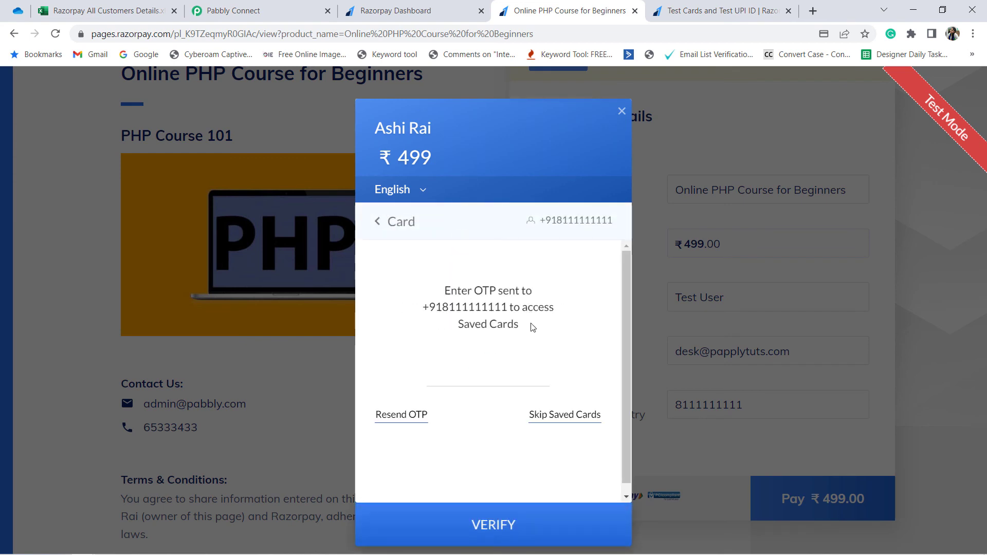
left_click(555, 417)
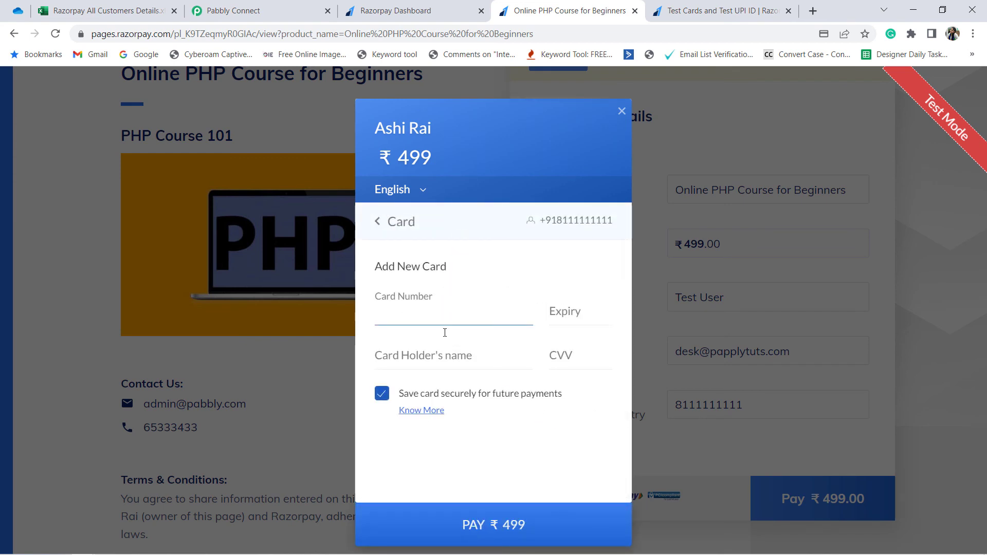
Step: Paste the copied test card number and enter the card's expiry date, holder name and CVV
key("ctrl+v")
left_click(576, 315)
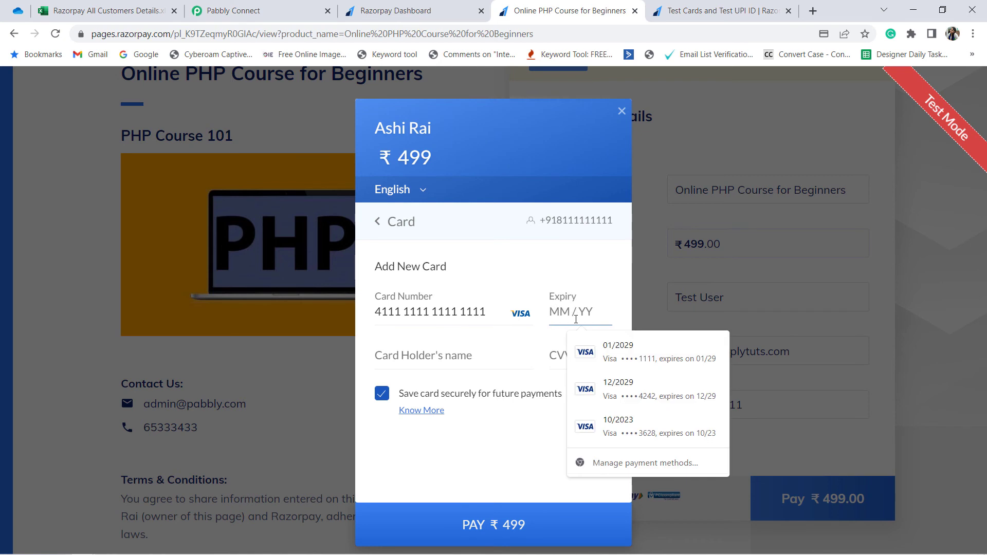
type("12 /89")
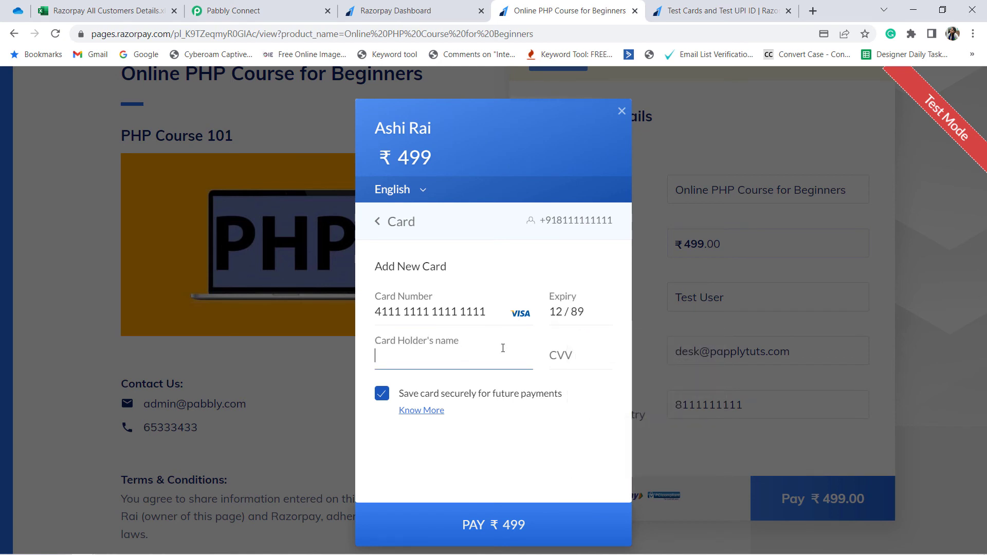
type("Test")
key("Tab")
type("123")
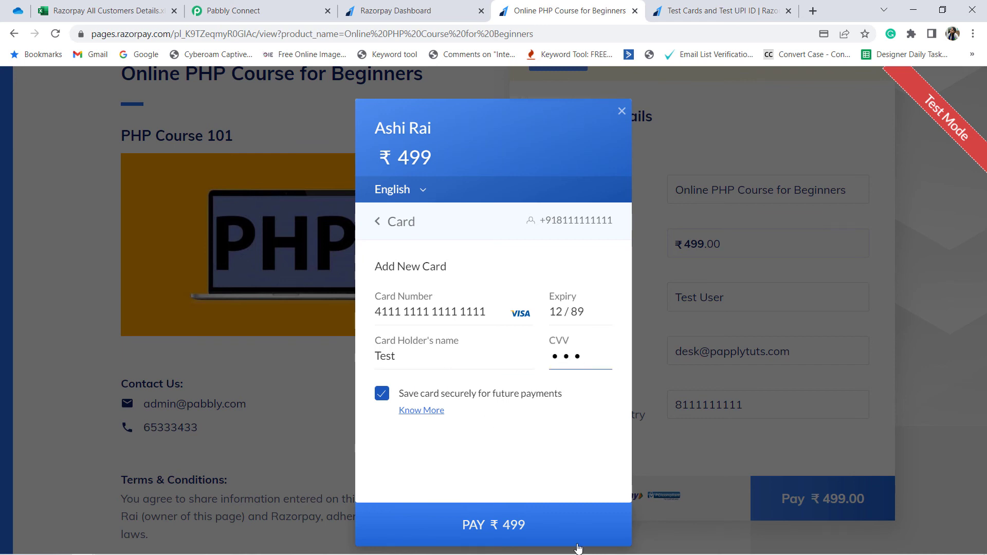
Step: Submit the ₹499 payment without saving the card and mark it as Success on the demo bank page
left_click(520, 525)
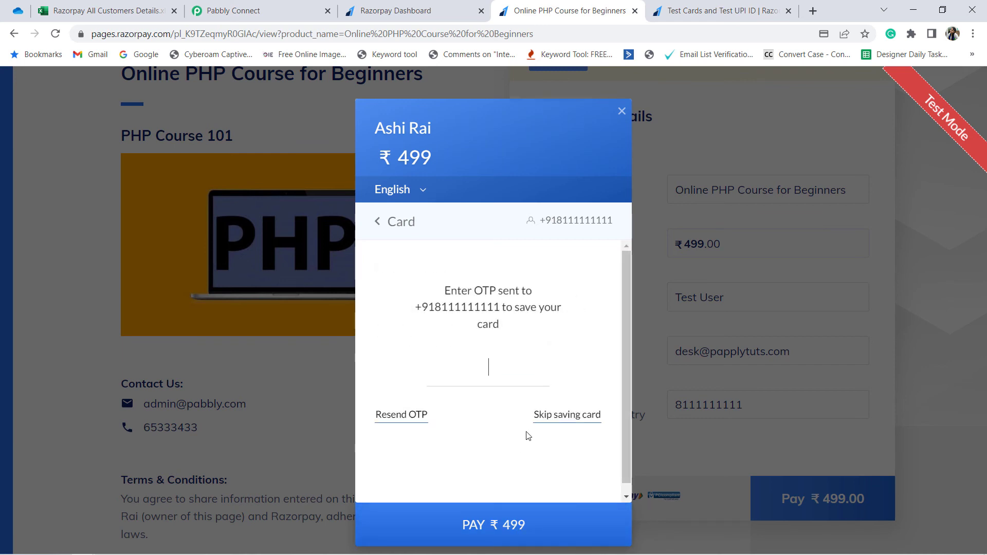
left_click(557, 419)
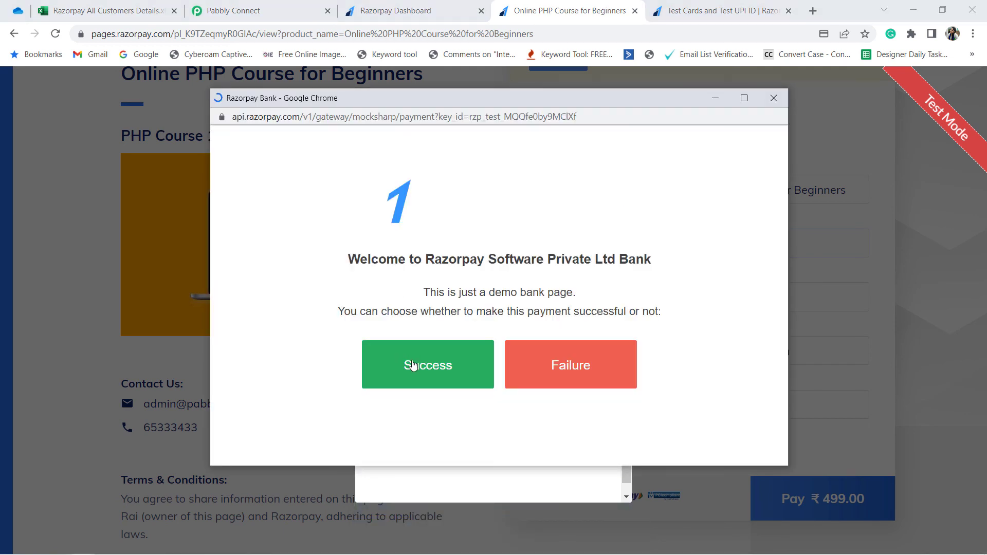
left_click(413, 364)
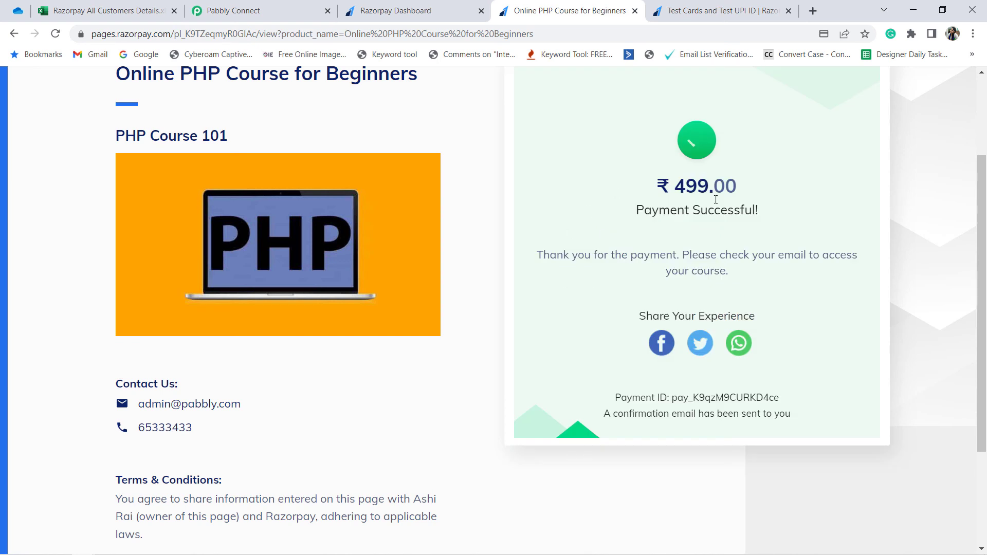
Step: Return to the Excel workbook, reload it, and check row 3 for the second payment's details
left_click(99, 10)
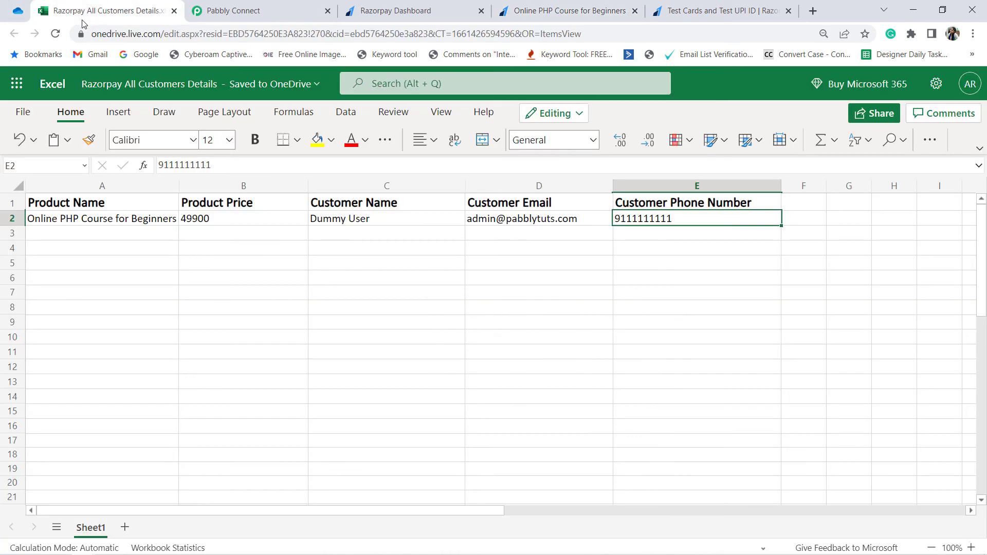
left_click(55, 34)
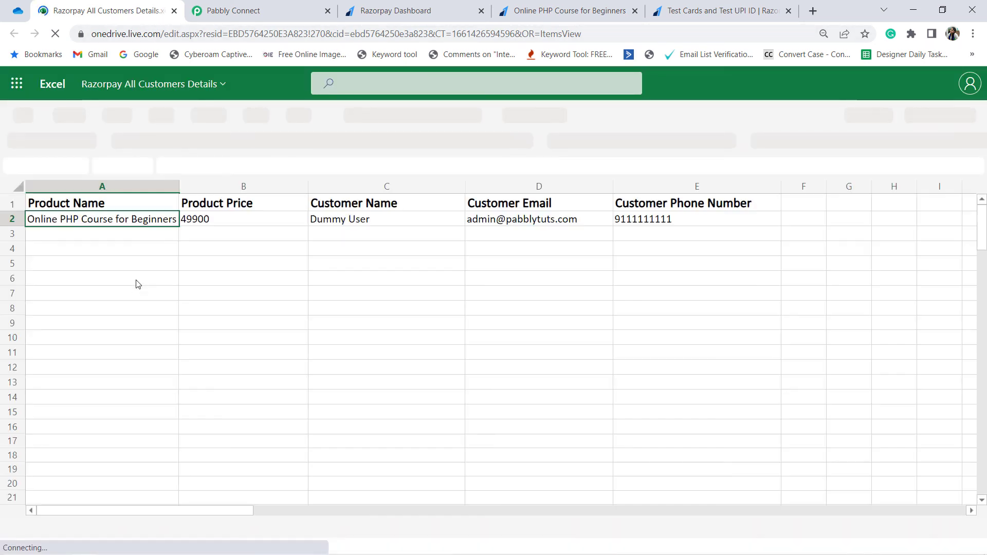
left_click(132, 269)
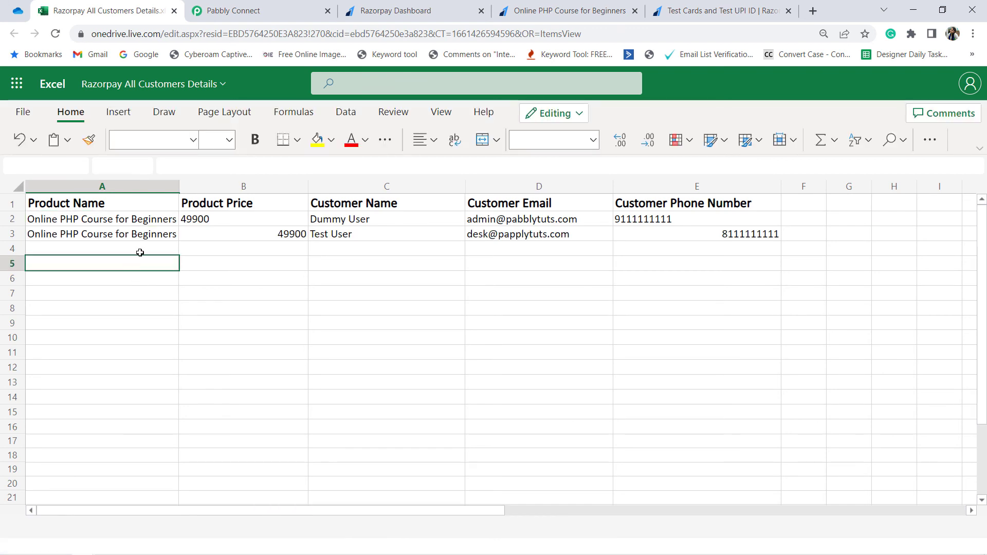
left_click(132, 235)
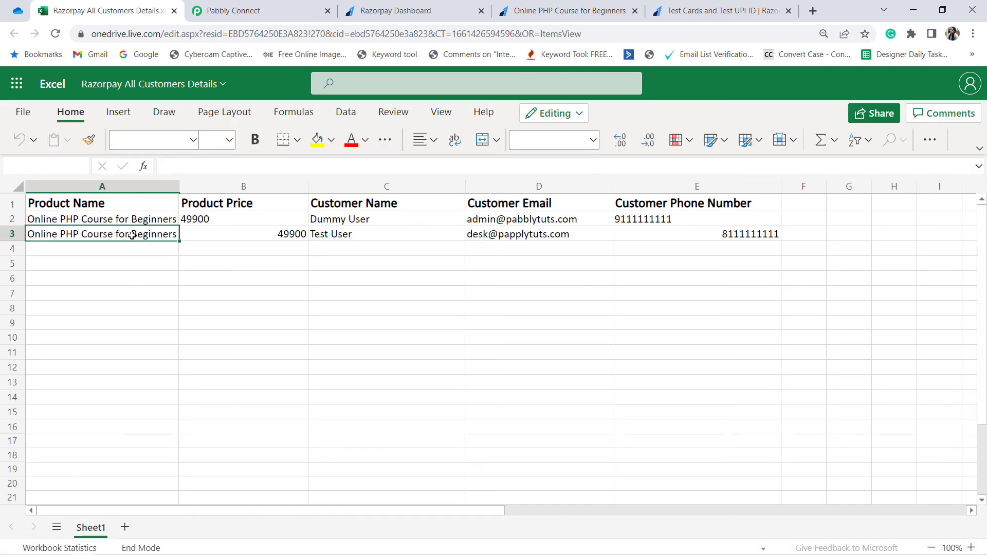
Step: Check the product price, customer name, email and phone number cells of the second payment in row 3
left_click(284, 233)
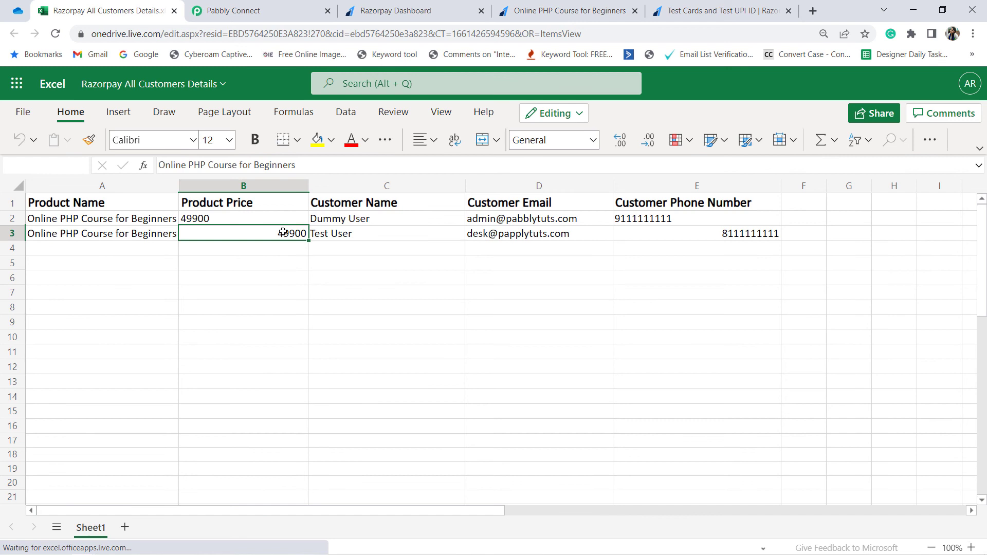
left_click(378, 234)
left_click_drag(440, 235, 663, 235)
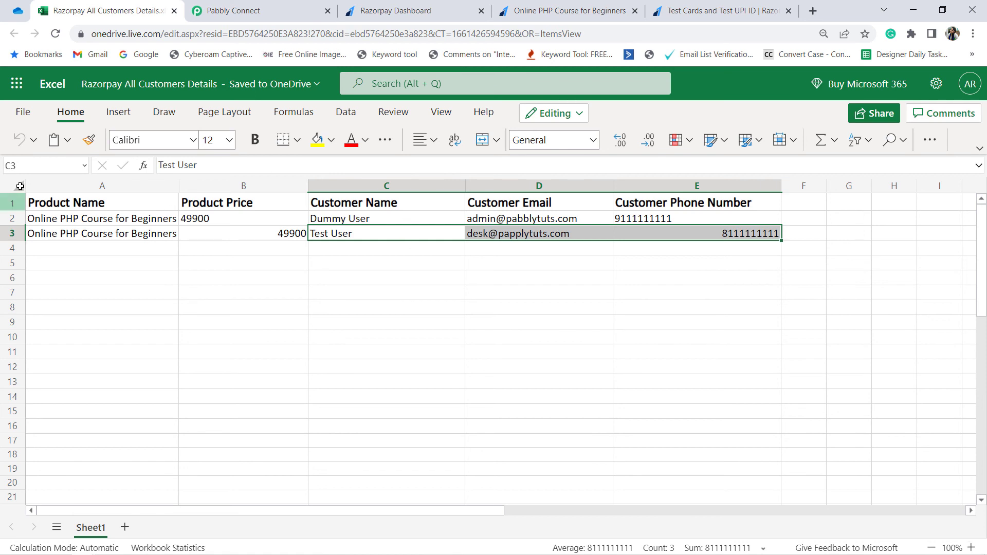
Step: Toggle off the left alignment on cells A2:E3 so both payment rows are aligned consistently, and deselect the range
left_click_drag(108, 219, 756, 235)
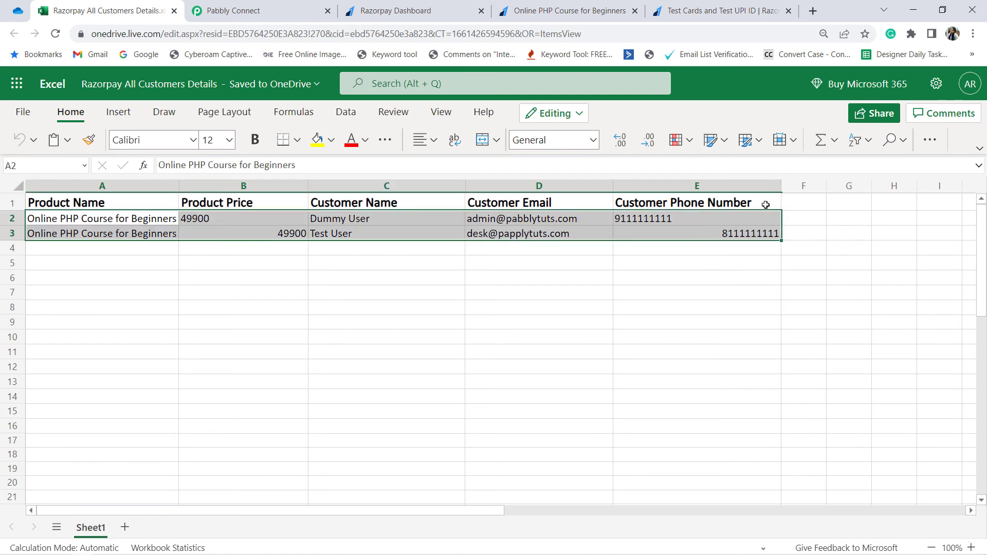
left_click(425, 146)
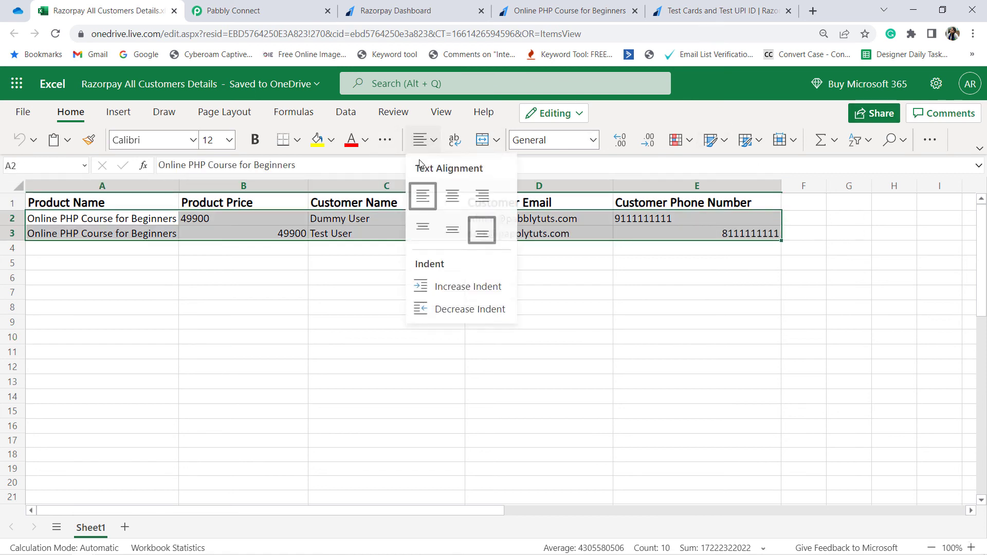
left_click(417, 195)
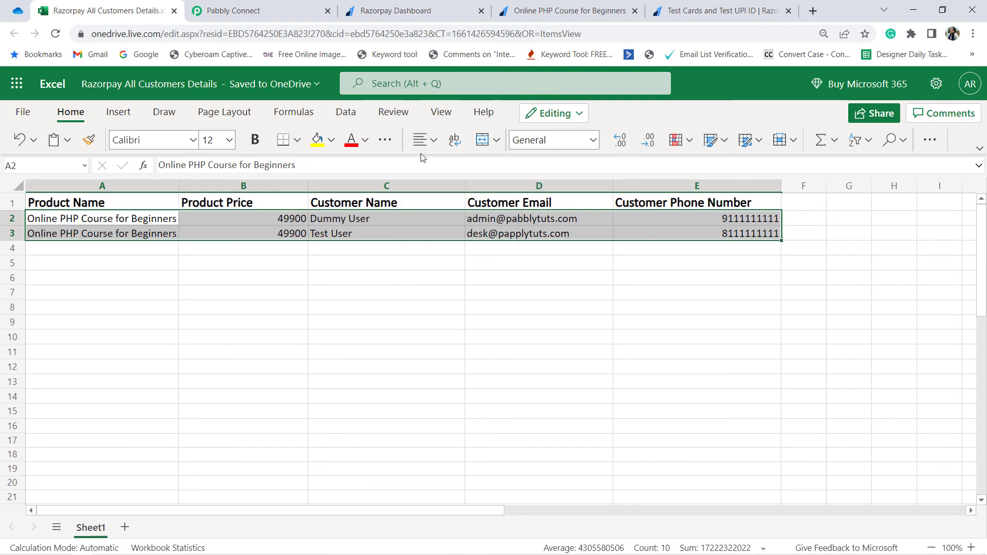
left_click(350, 295)
Step: Switch to Pabbly Connect and collapse the Razorpay trigger and Microsoft Excel action of the workflow
left_click(279, 11)
scroll(175, 247, "up", 20)
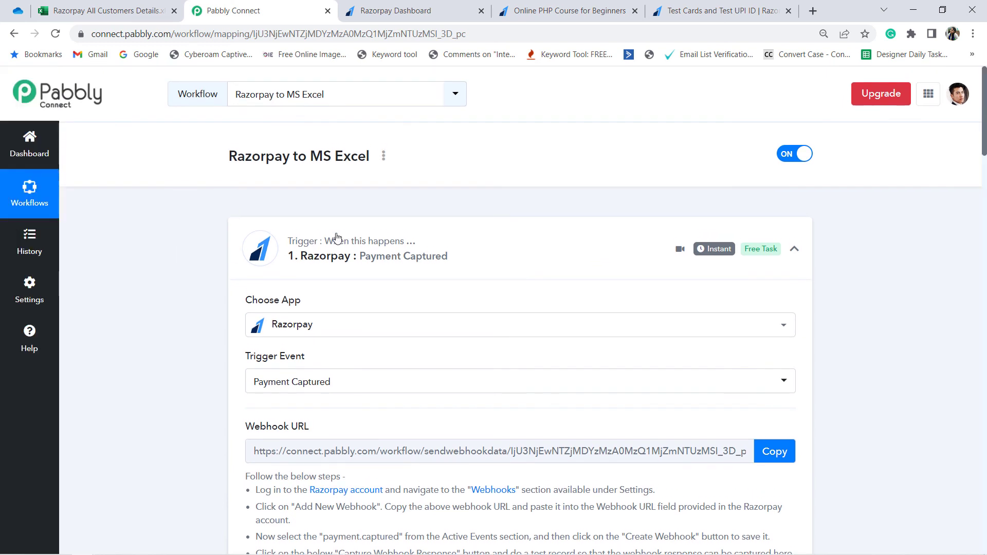
left_click(339, 242)
scroll(349, 251, "down", 4)
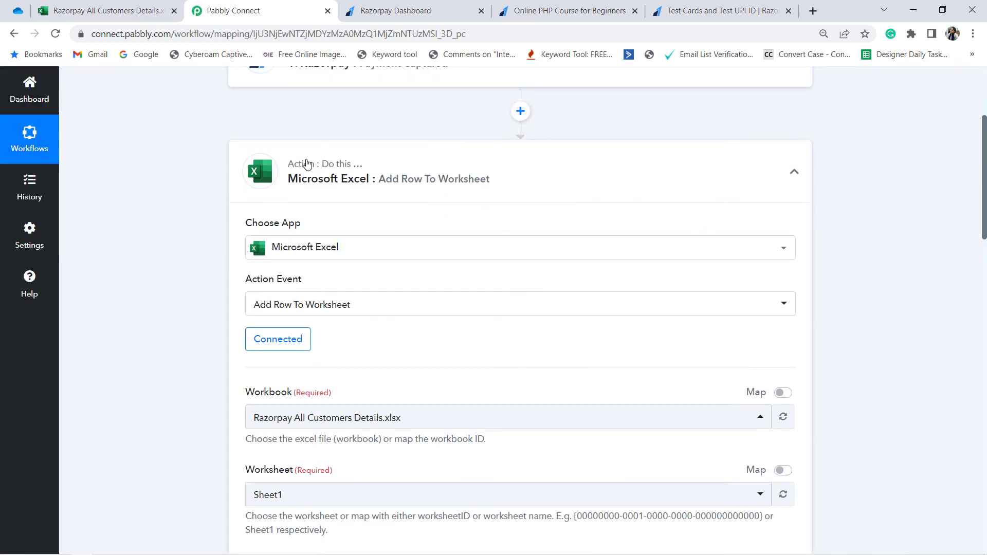
left_click(320, 180)
scroll(386, 264, "up", 2)
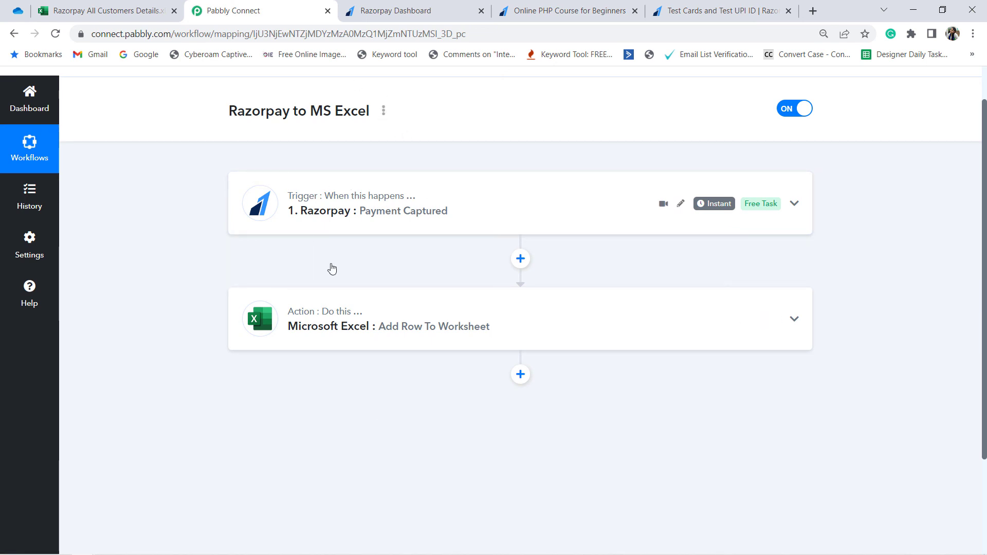
Step: Bring up the share link of the Razorpay to MS Excel workflow, select its URL, and close the link dialog
left_click(384, 114)
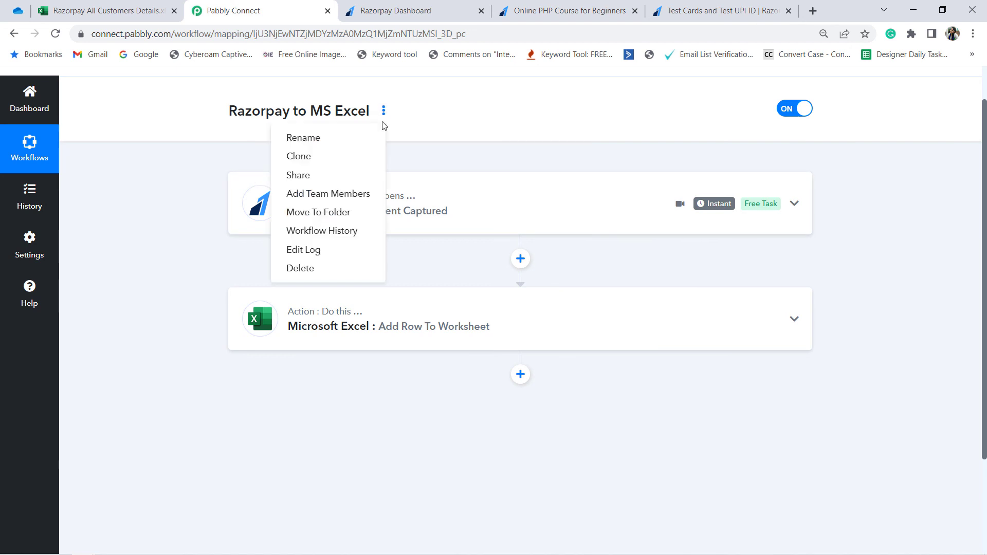
left_click(303, 175)
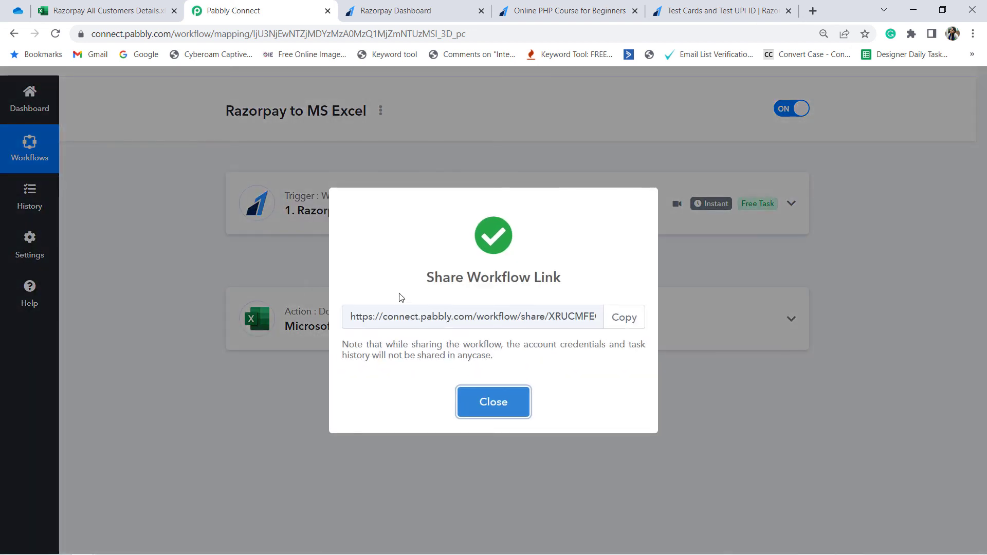
left_click_drag(409, 316, 517, 316)
left_click(492, 402)
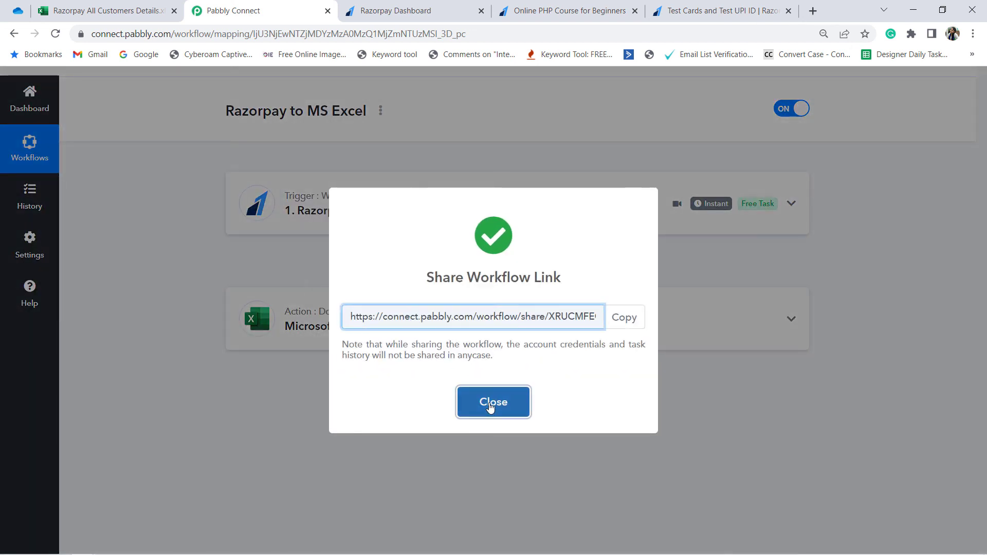